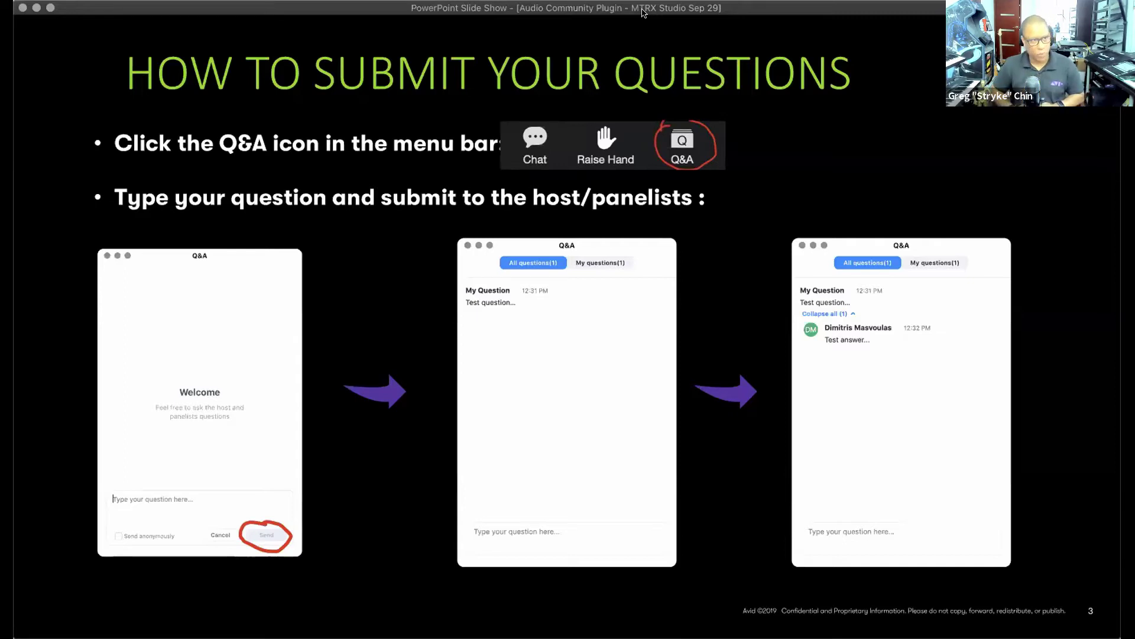
Switch to the Keynote presentation and show the MTRX Studio overview, I/O connections, and MTRX Studio + MTRX system slides.
key(Right)
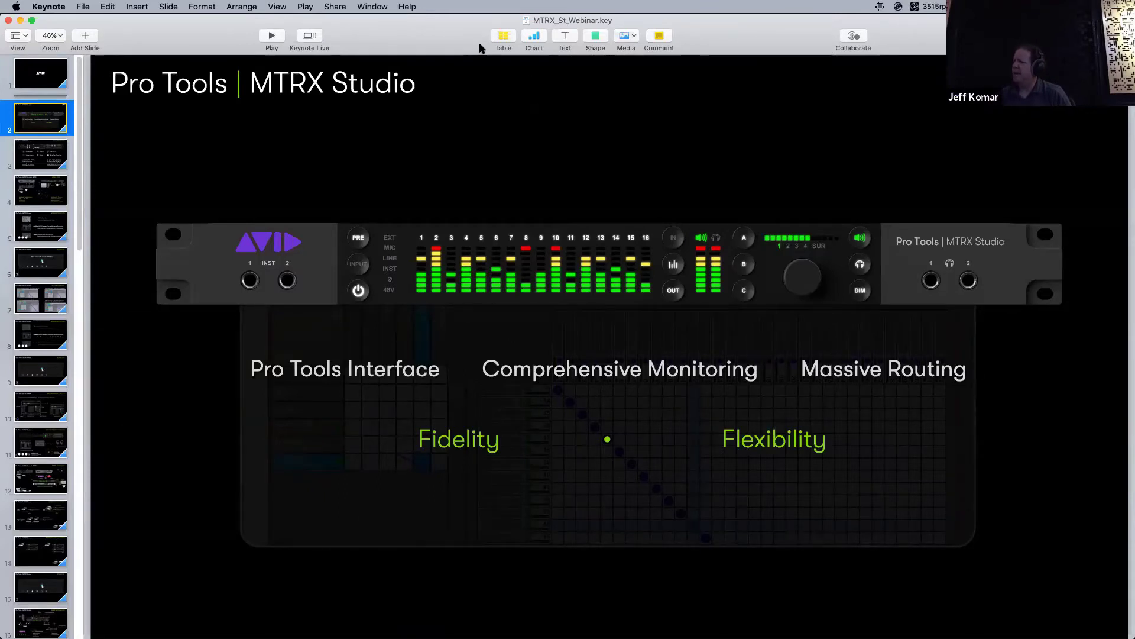
click(496, 74)
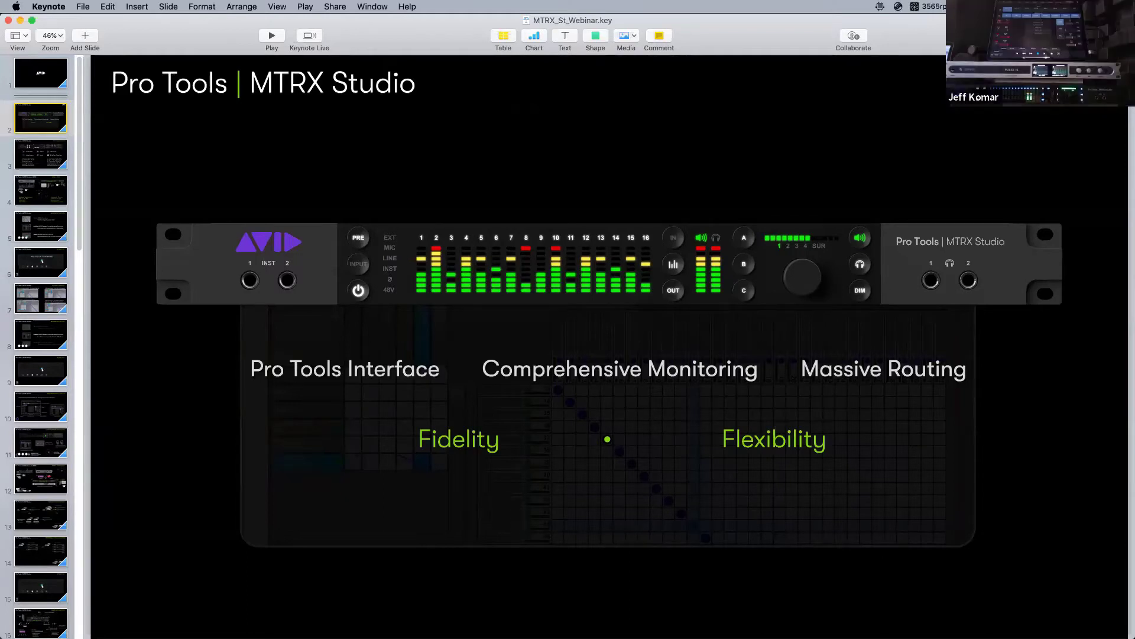
click(40, 117)
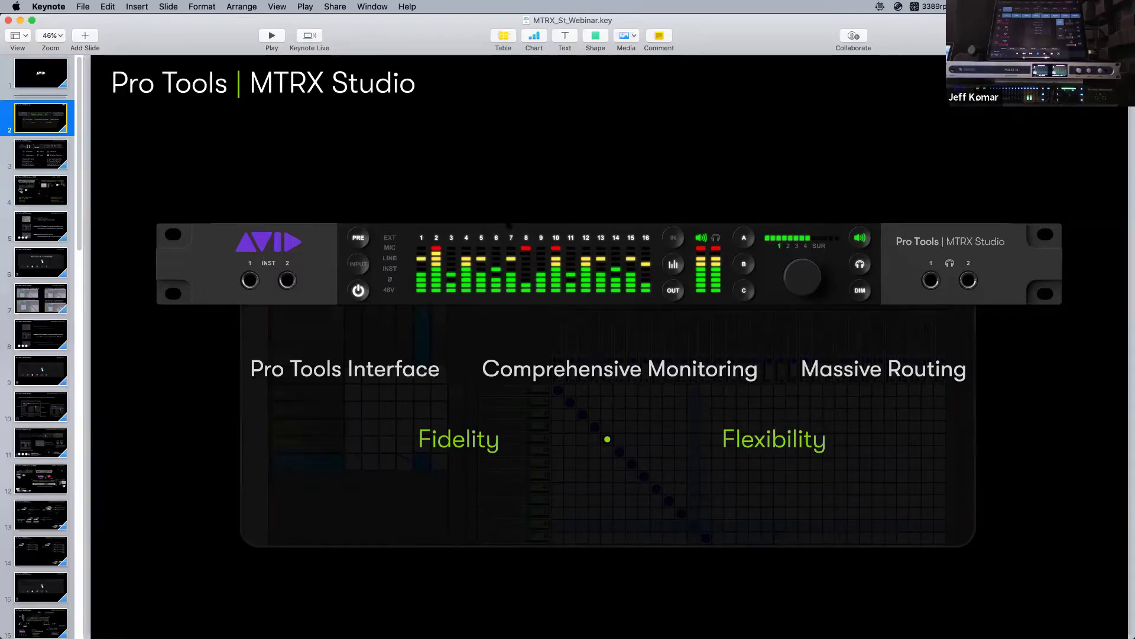
click(40, 153)
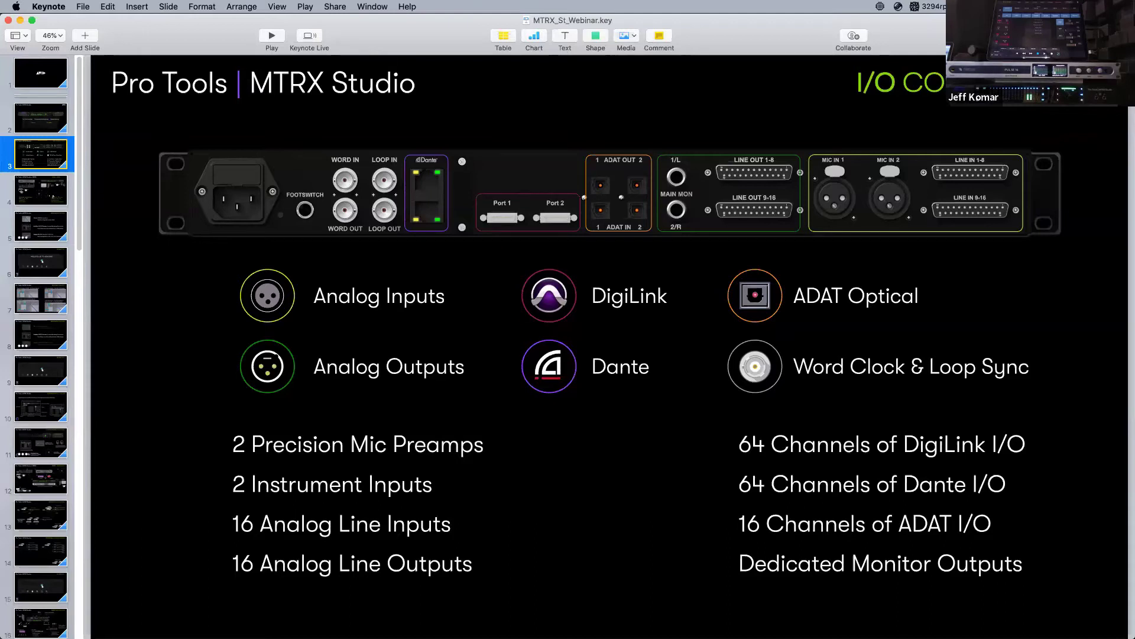
key(Down)
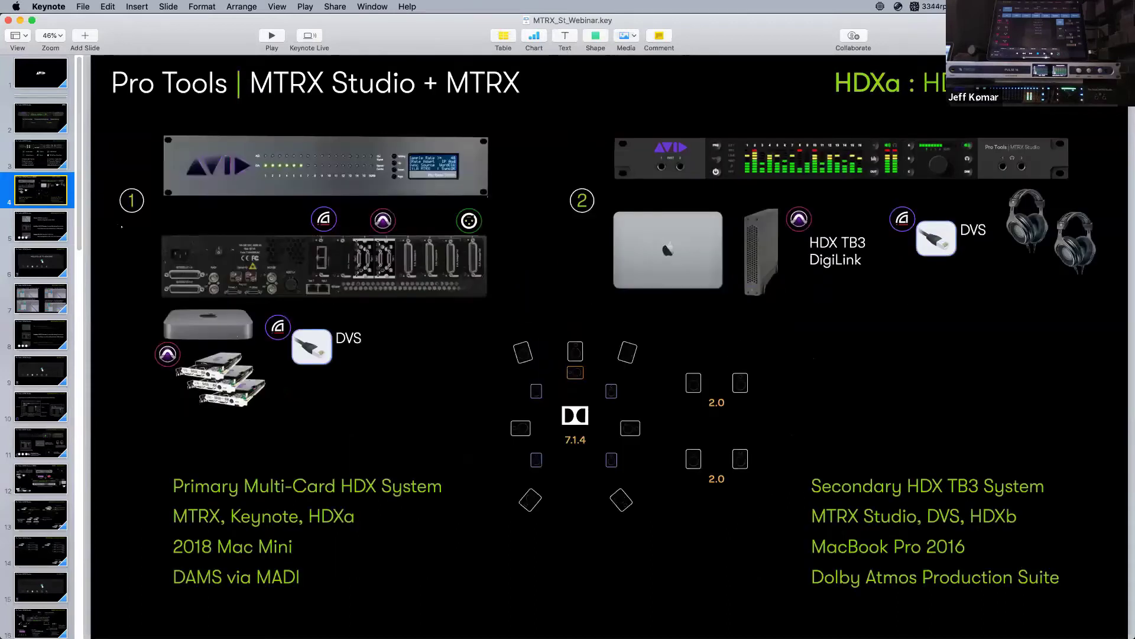
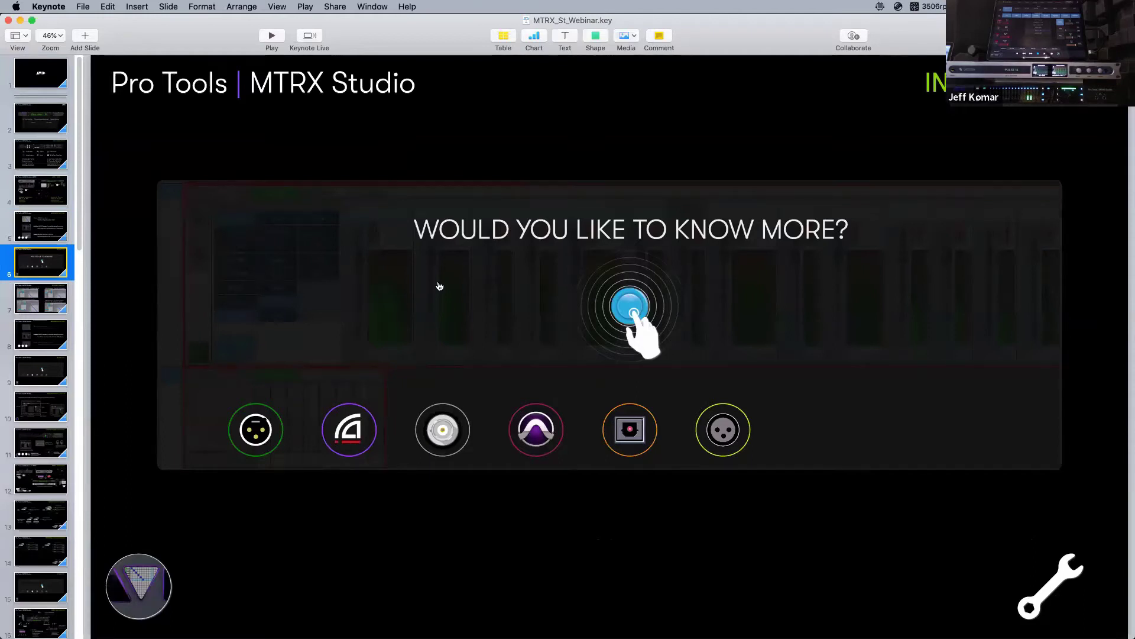
Switch to Pro Tools, play the Massive Atmos session for a few seconds and stop playback.
key(super+Tab)
key(super+Tab)
key(super+Tab)
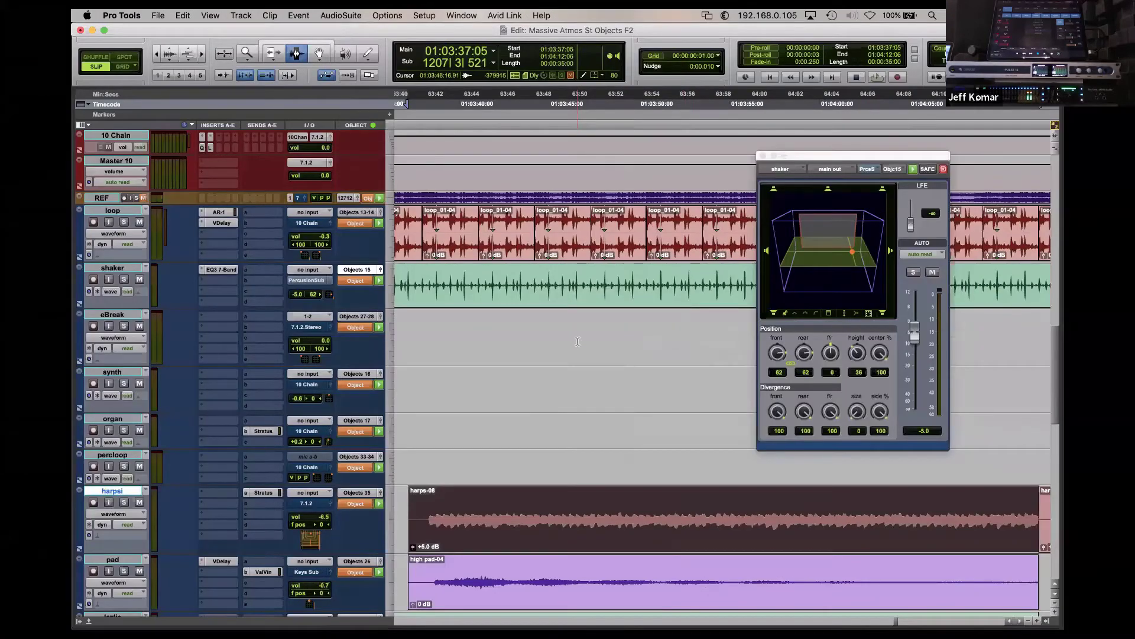
key(space)
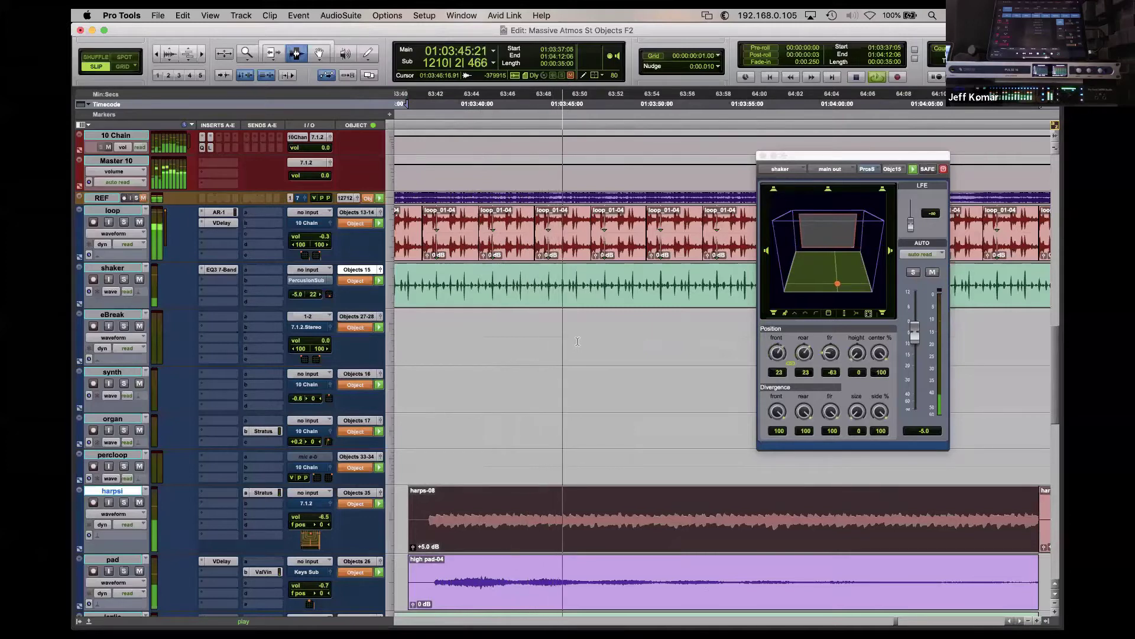
key(space)
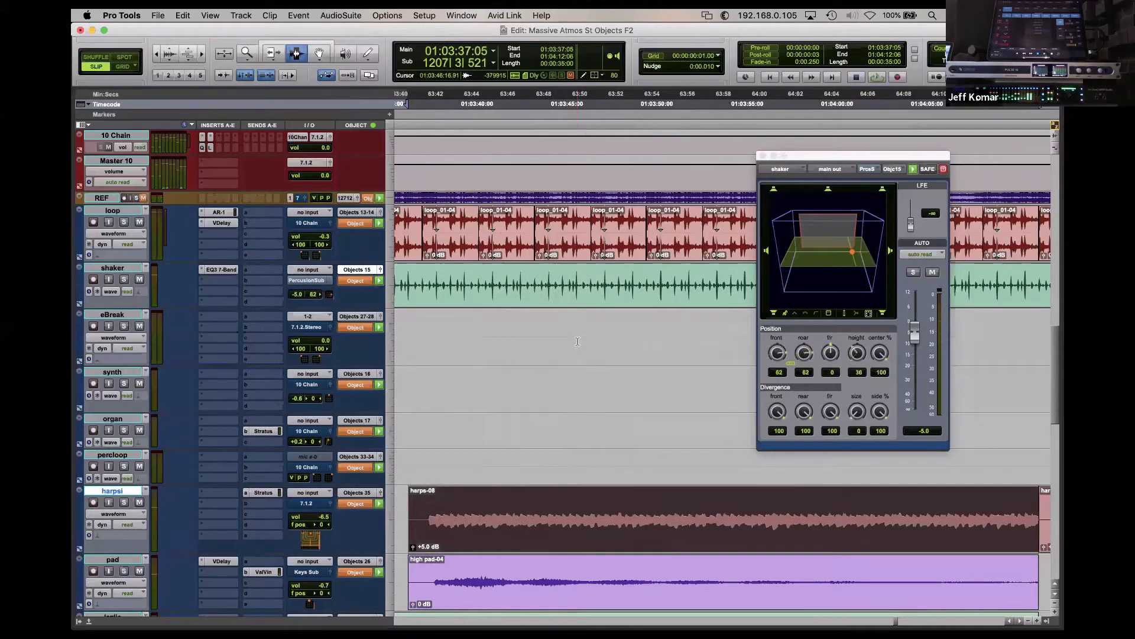
Switch to DADman and open the routing grid from the AD inputs to the DA outputs.
key(super+Tab)
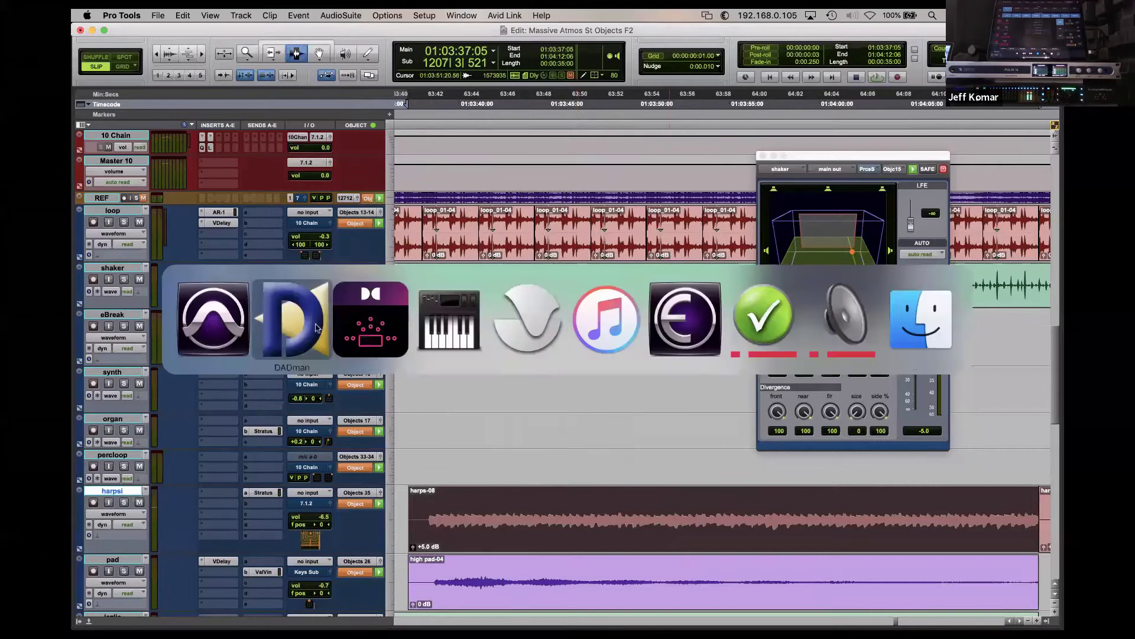
click(269, 331)
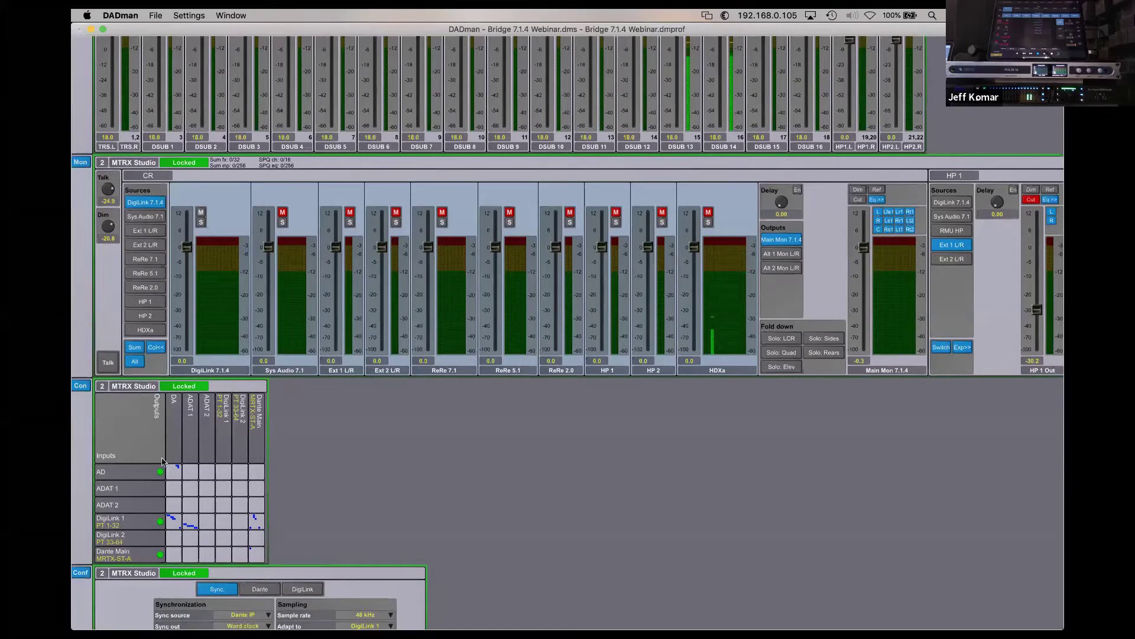
scroll(153, 446, down, 2)
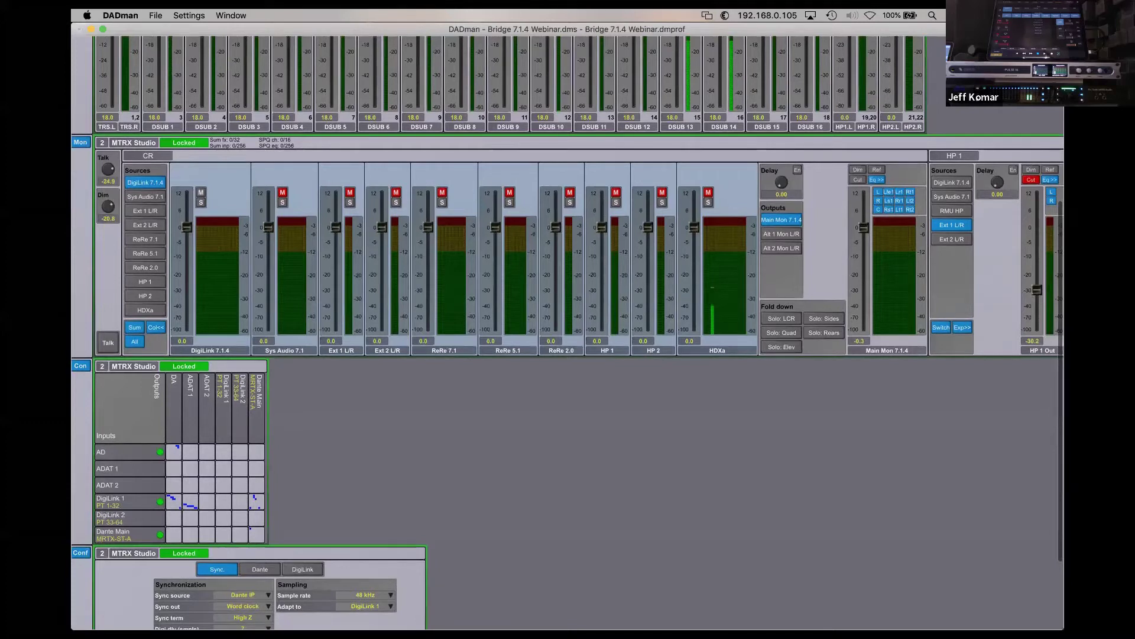
click(174, 451)
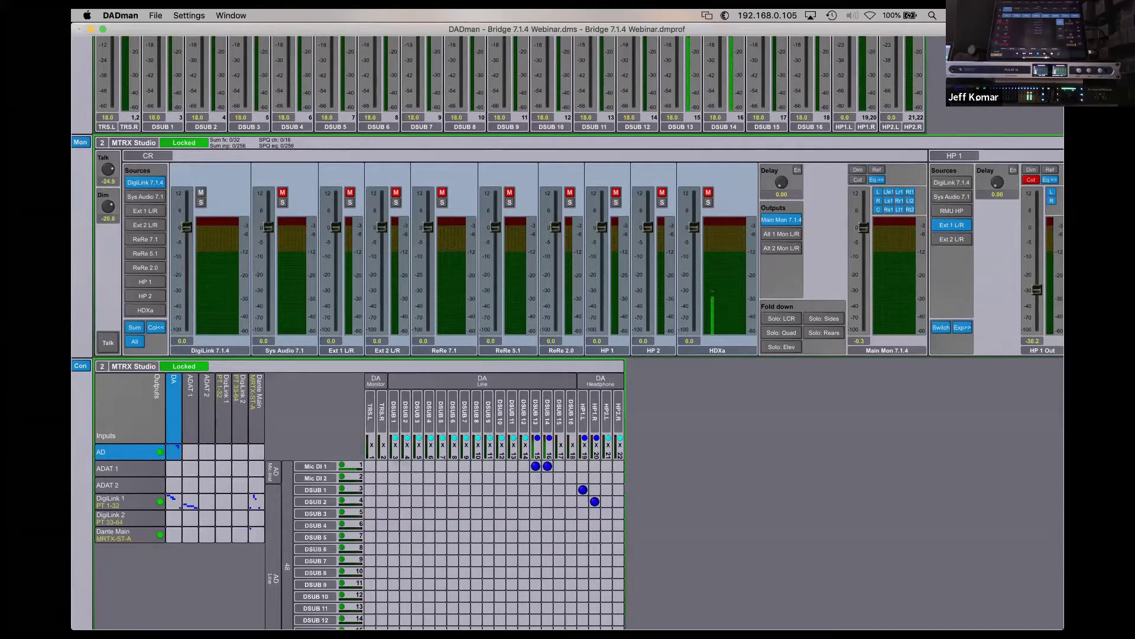
Disconnect Mic DI 1 from the DSUB 13 and DSUB 14 outputs, and restore both connections.
click(536, 467)
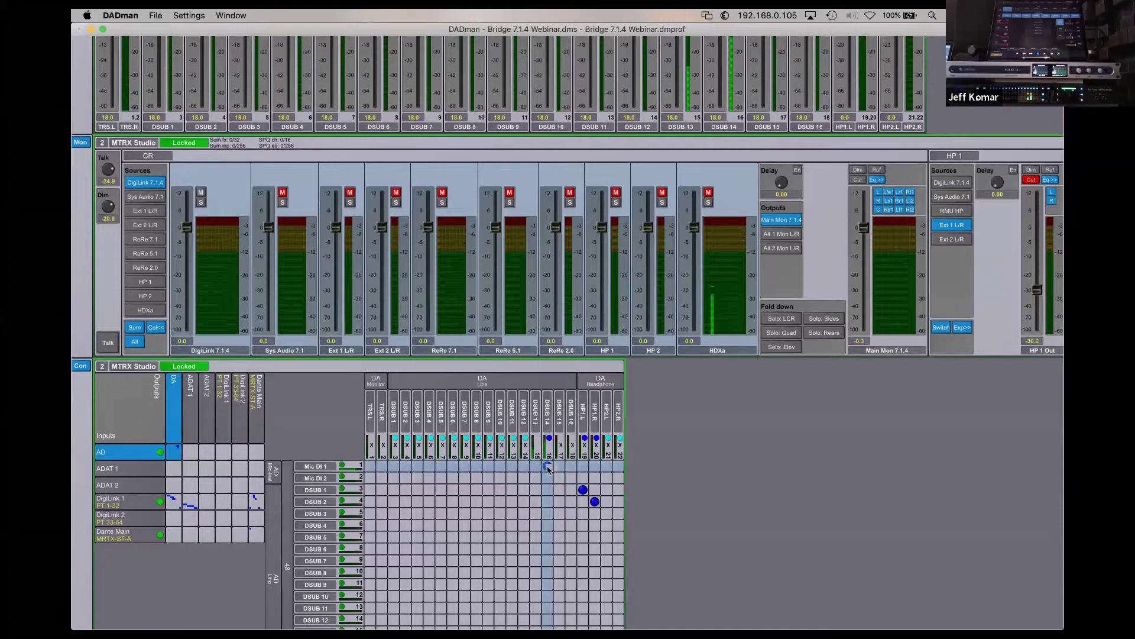
click(537, 467)
click(548, 468)
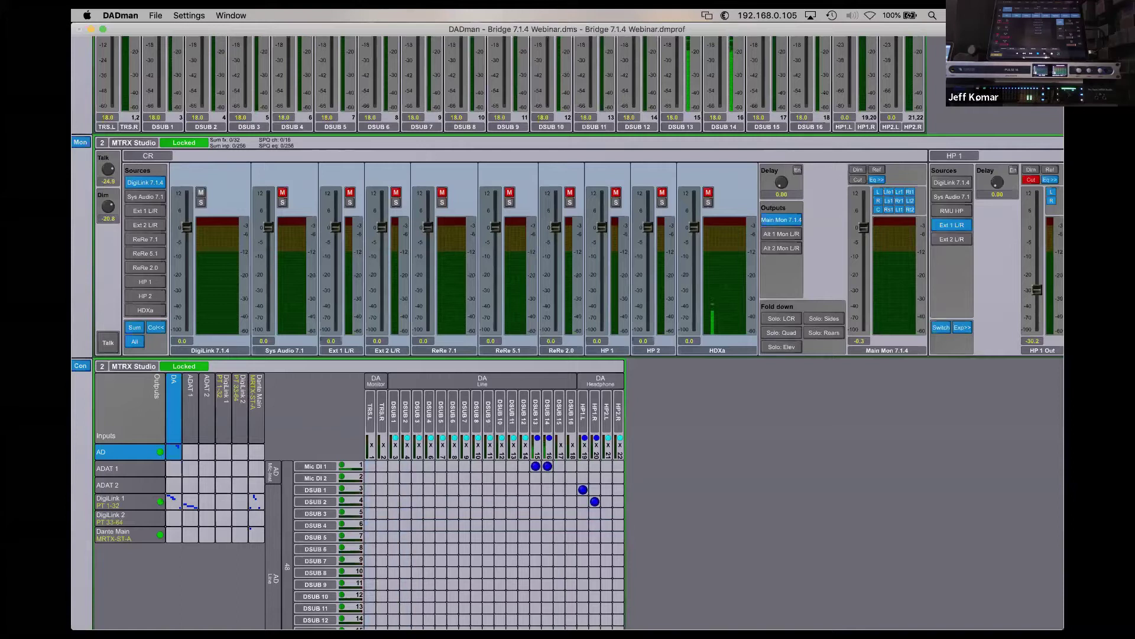
Open the AD to DigiLink 1 routing grid and connect DSUB 1–7 one by one to Pro Tools inputs 1–7.
click(221, 397)
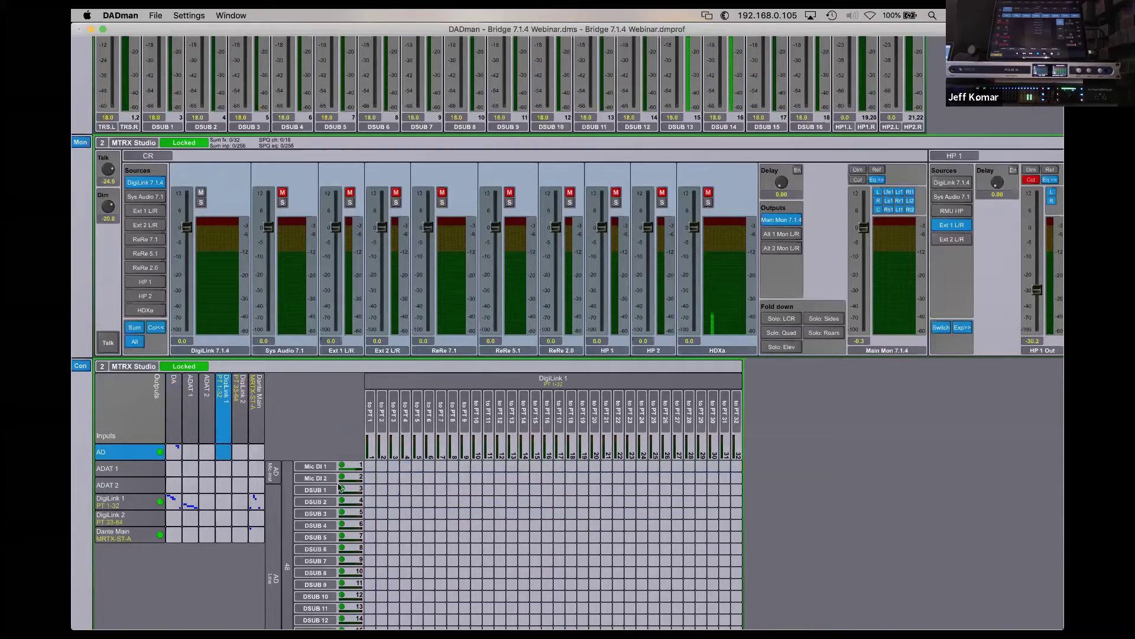
click(370, 491)
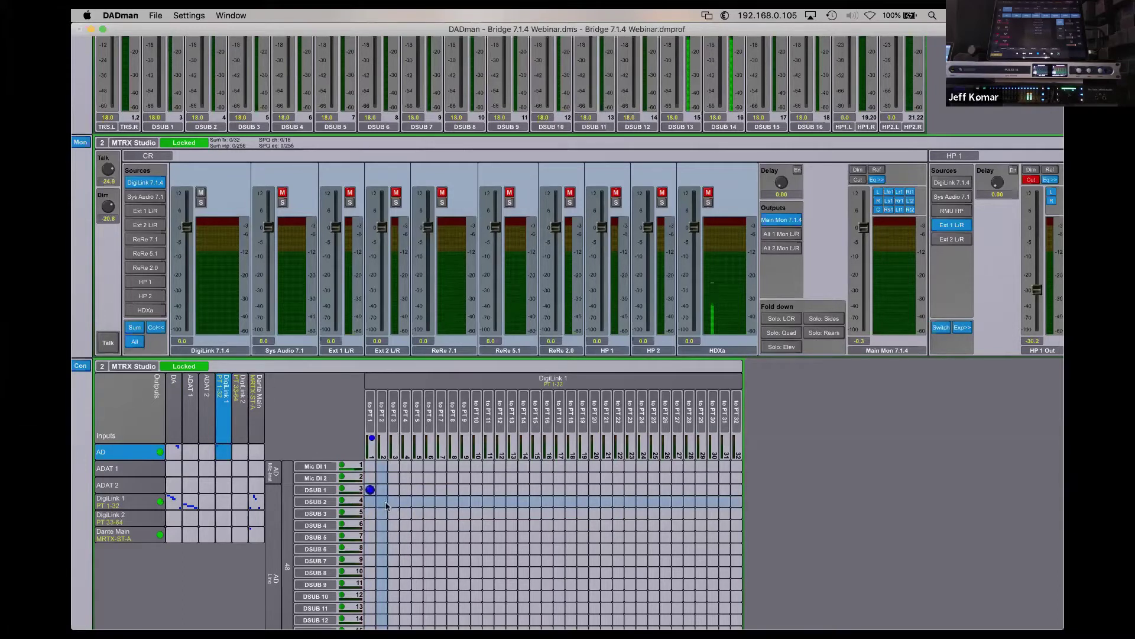
click(383, 503)
click(394, 514)
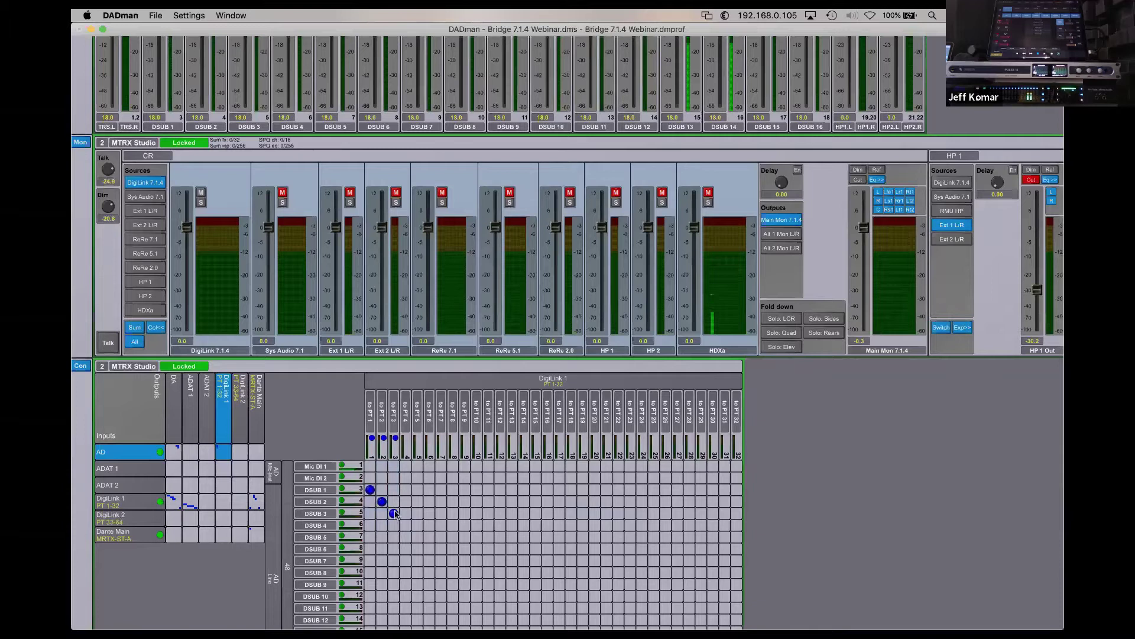
click(405, 525)
click(416, 537)
click(429, 549)
click(441, 561)
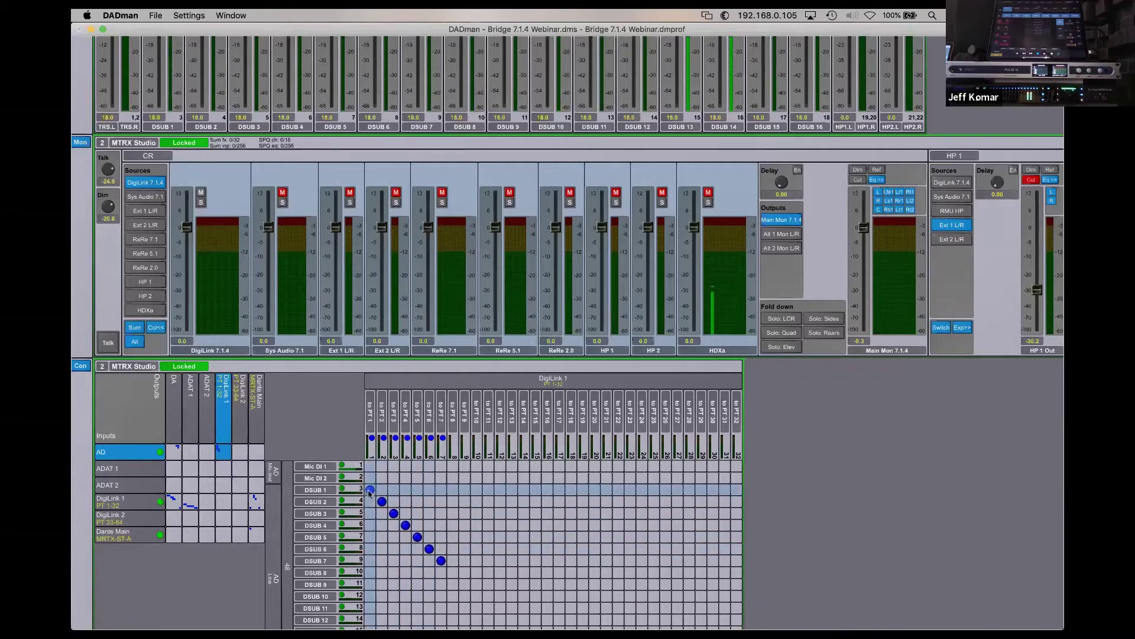
Route DSUB 1–16 to DigiLink 1 inputs PT 1–16 and ADAT 1 channels 1–8 to PT 17–24 as diagonals, and collapse the grid.
alt+click(370, 491)
alt+click(372, 493)
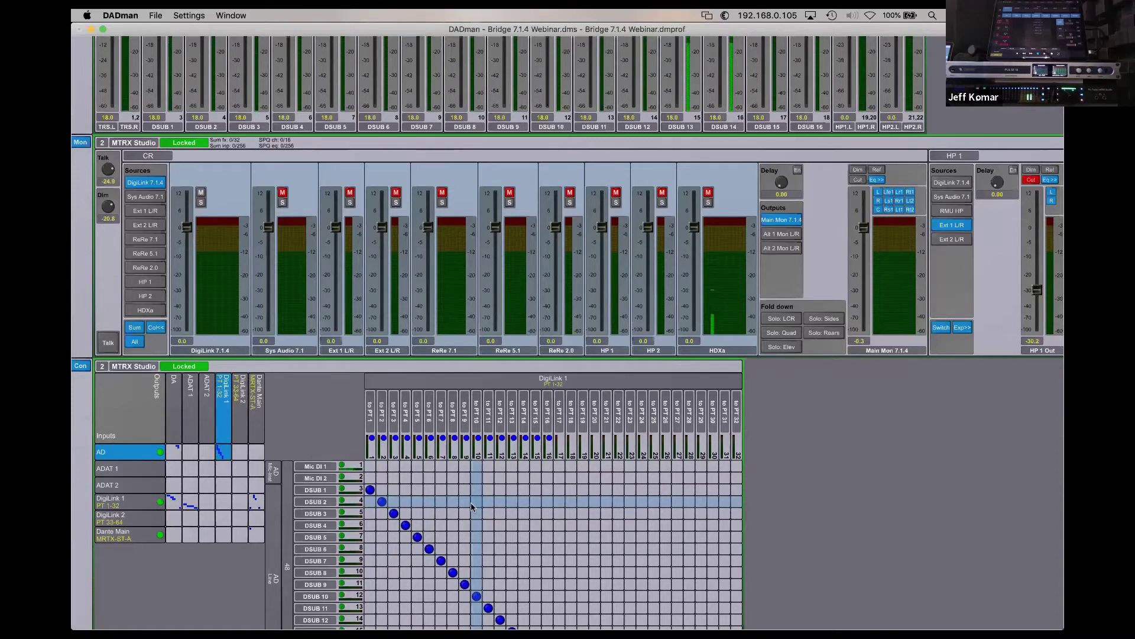
click(101, 469)
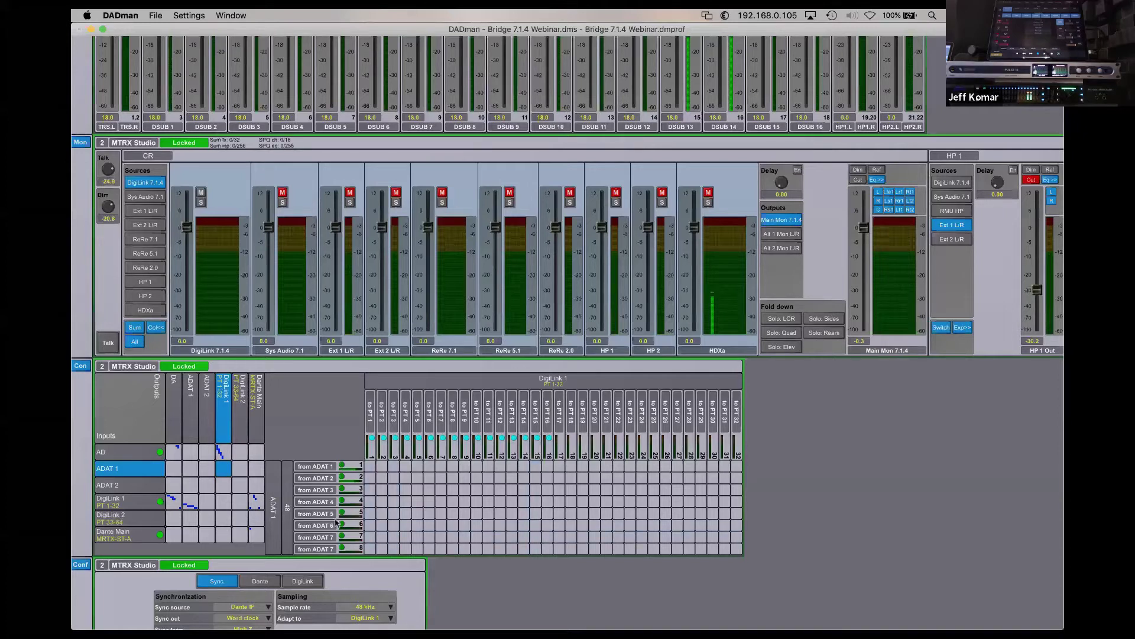
alt+click(560, 470)
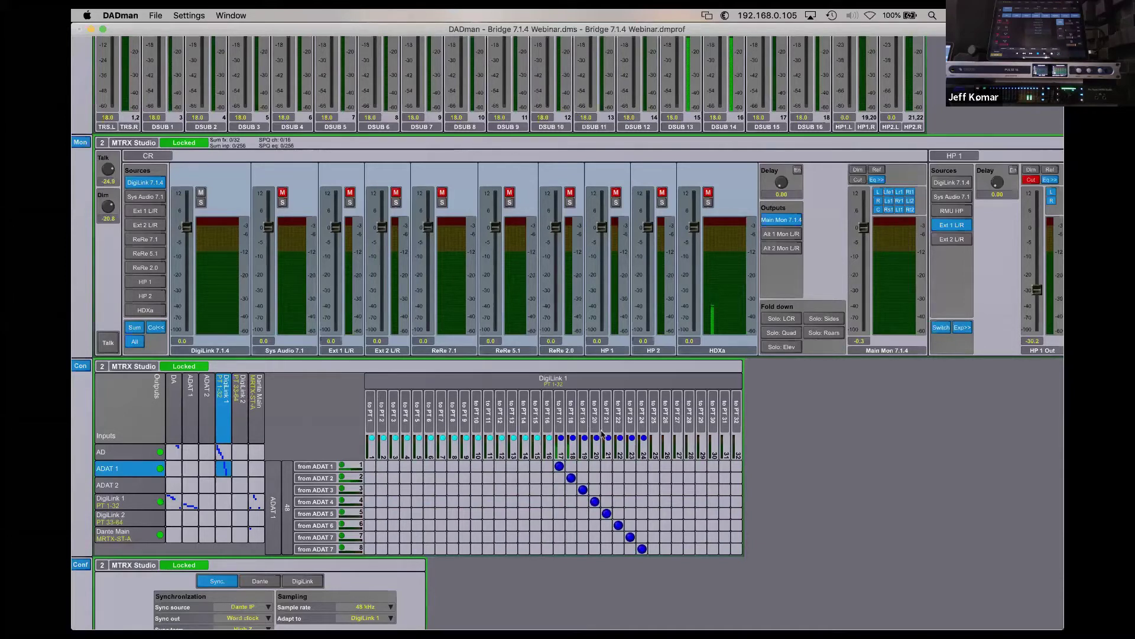
click(136, 453)
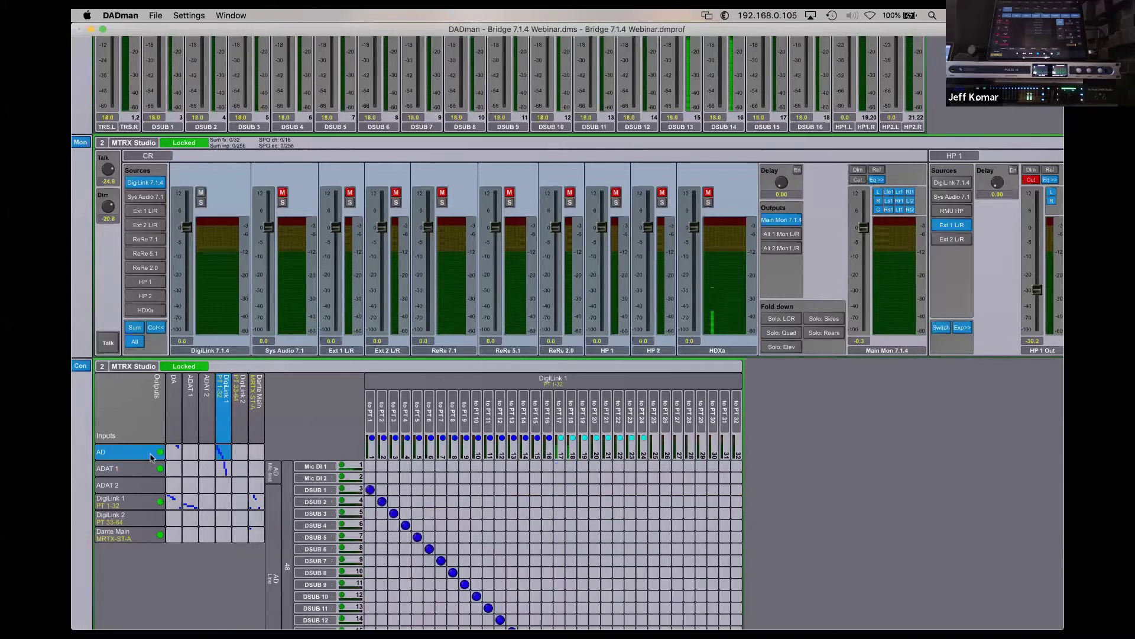
click(141, 419)
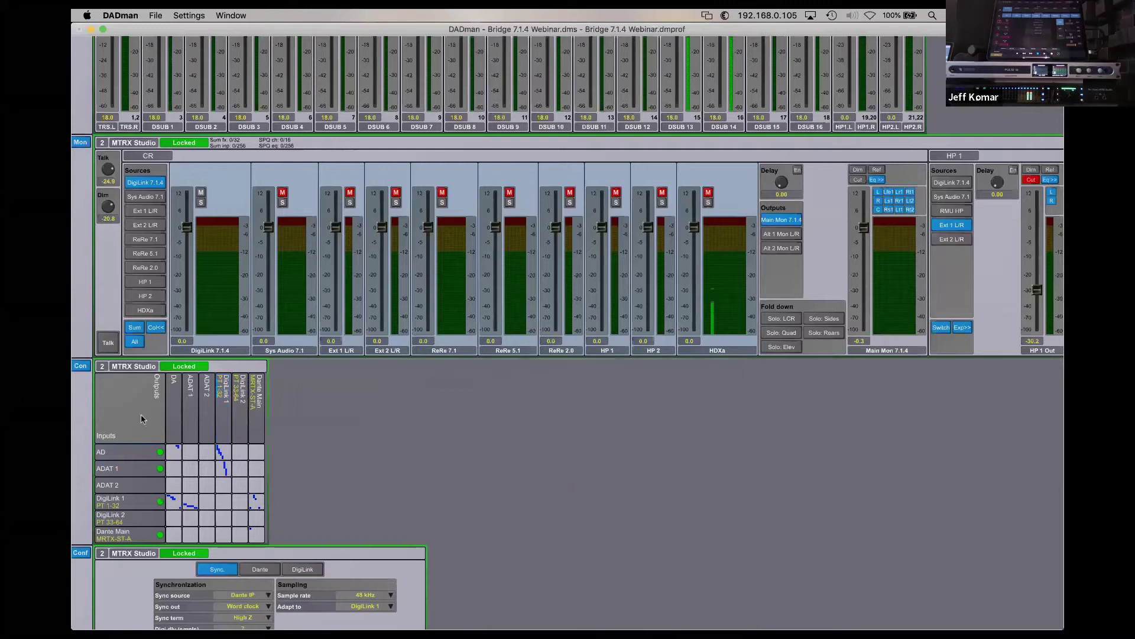
Switch back to the Keynote presentation and show the routing examples slide and the Pro|Mon monitoring slide.
key(super+Tab)
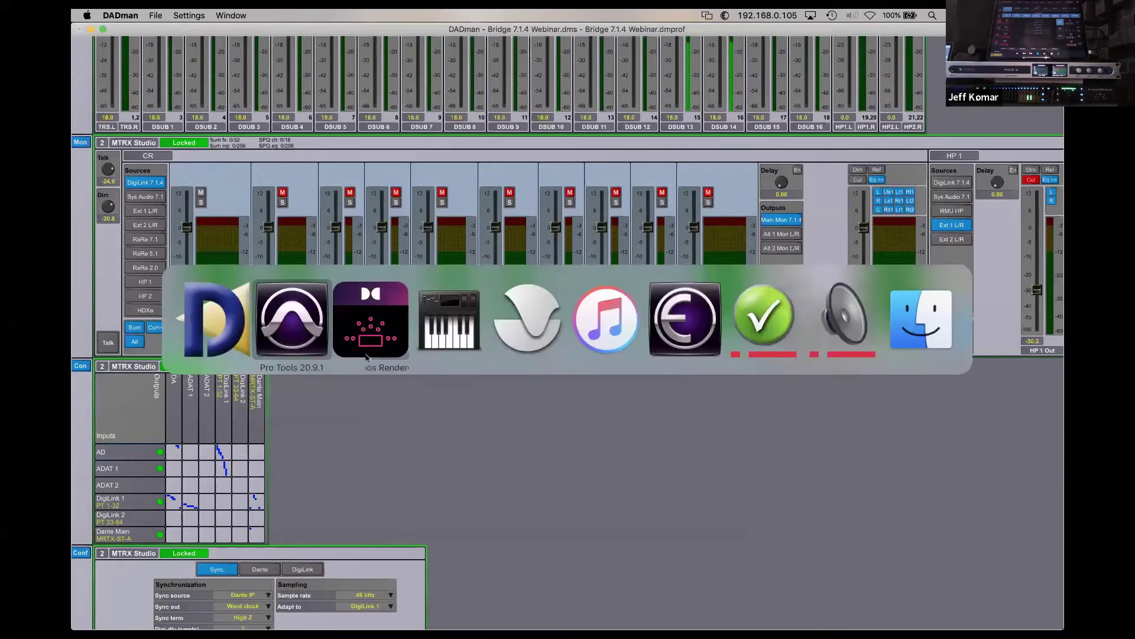
click(276, 341)
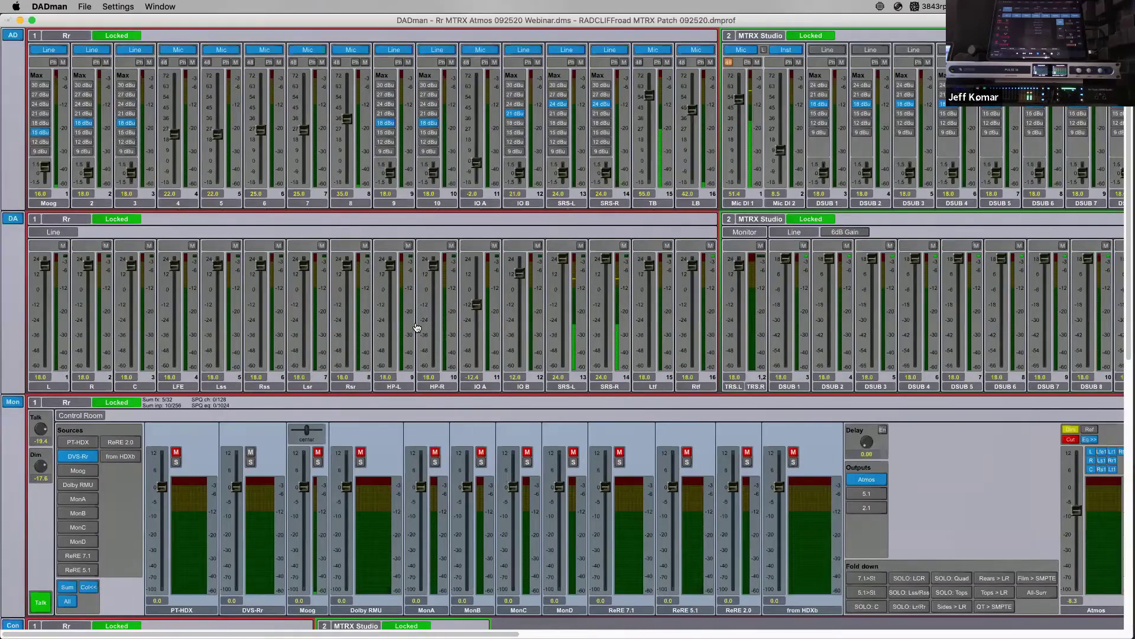
key(super+Tab)
click(413, 324)
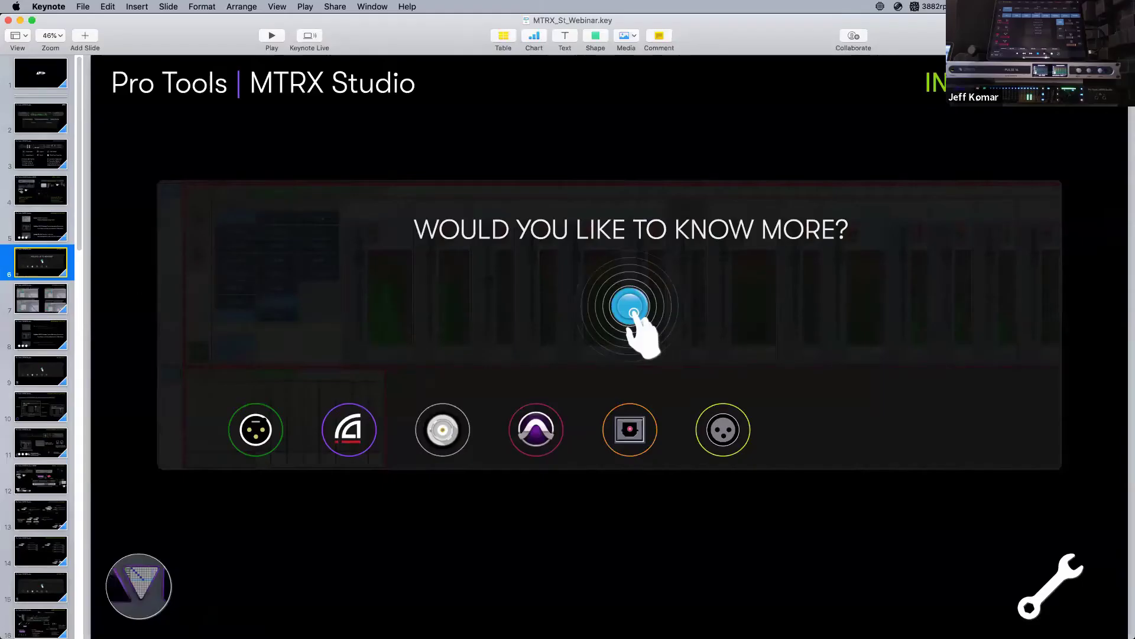
click(40, 298)
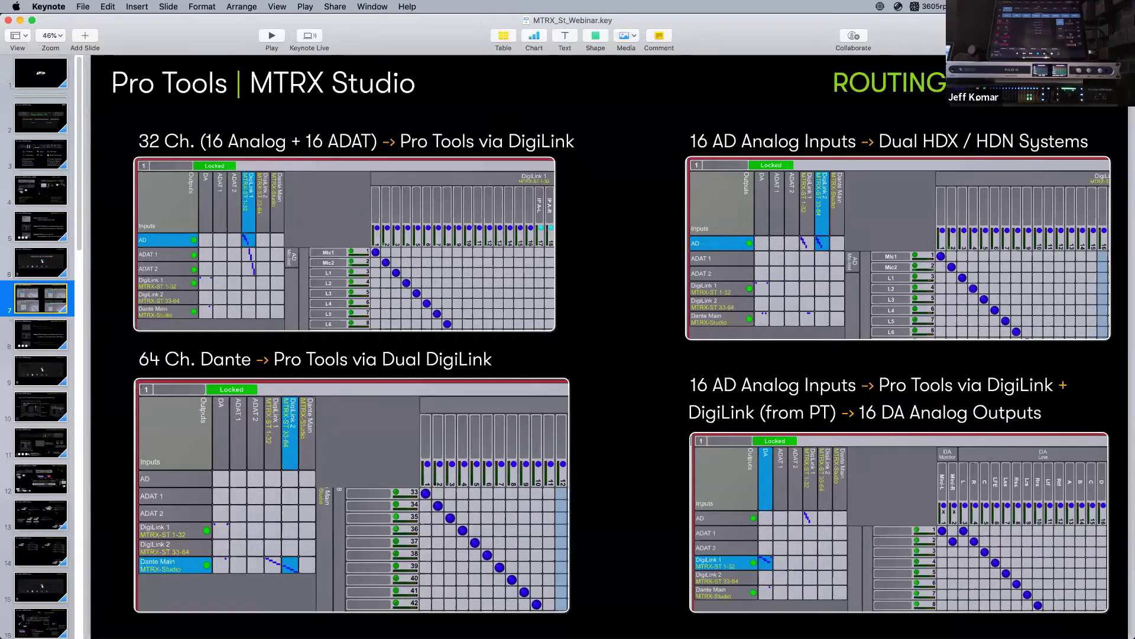
key(Down)
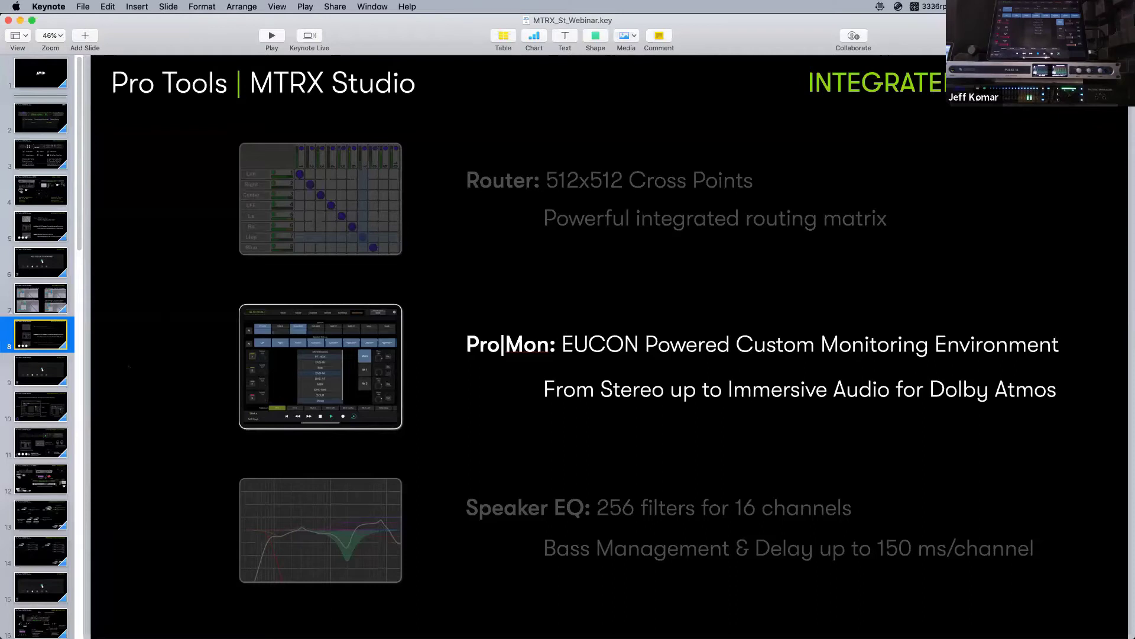
Switch to iTunes and play the song "Strange Opus".
key(super+Tab)
key(super+Tab)
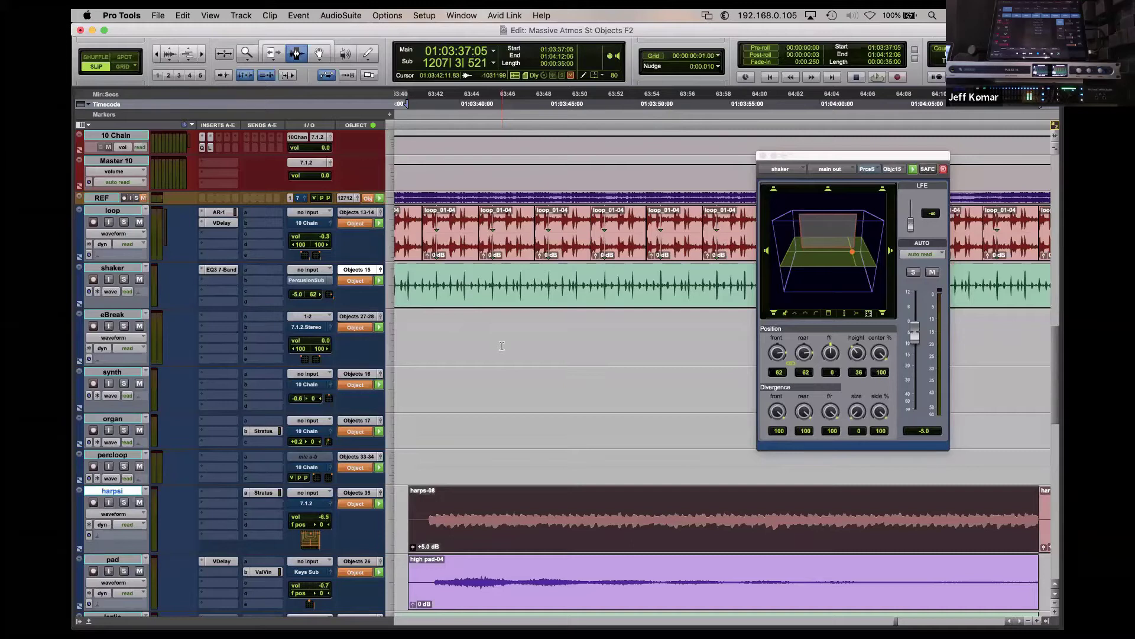
key(super+Tab)
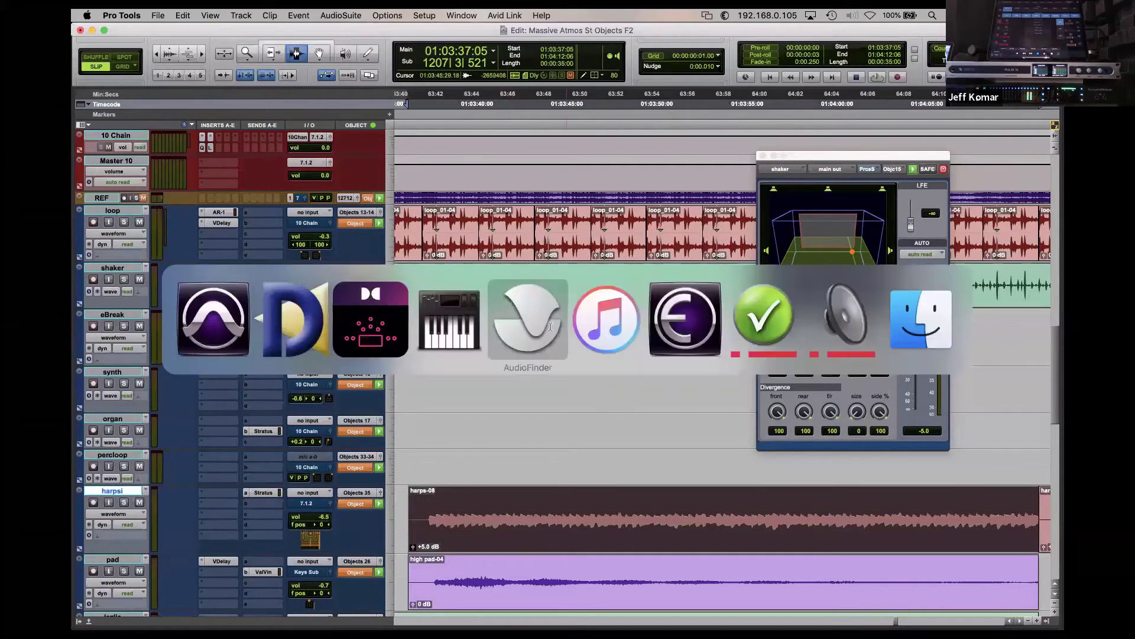
click(589, 319)
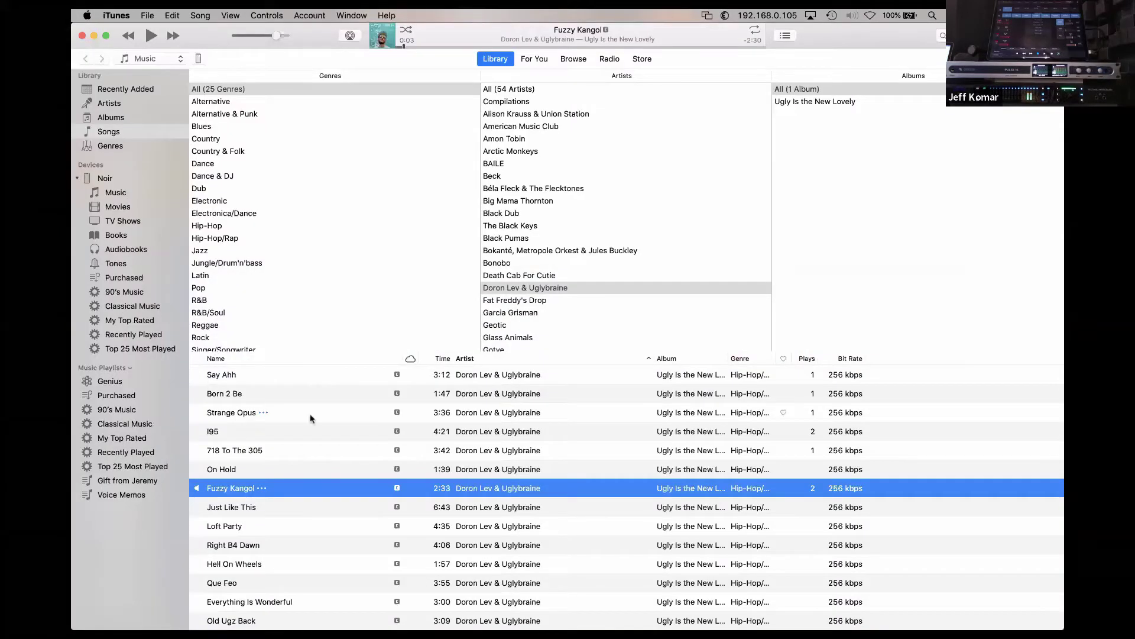
double_click(232, 414)
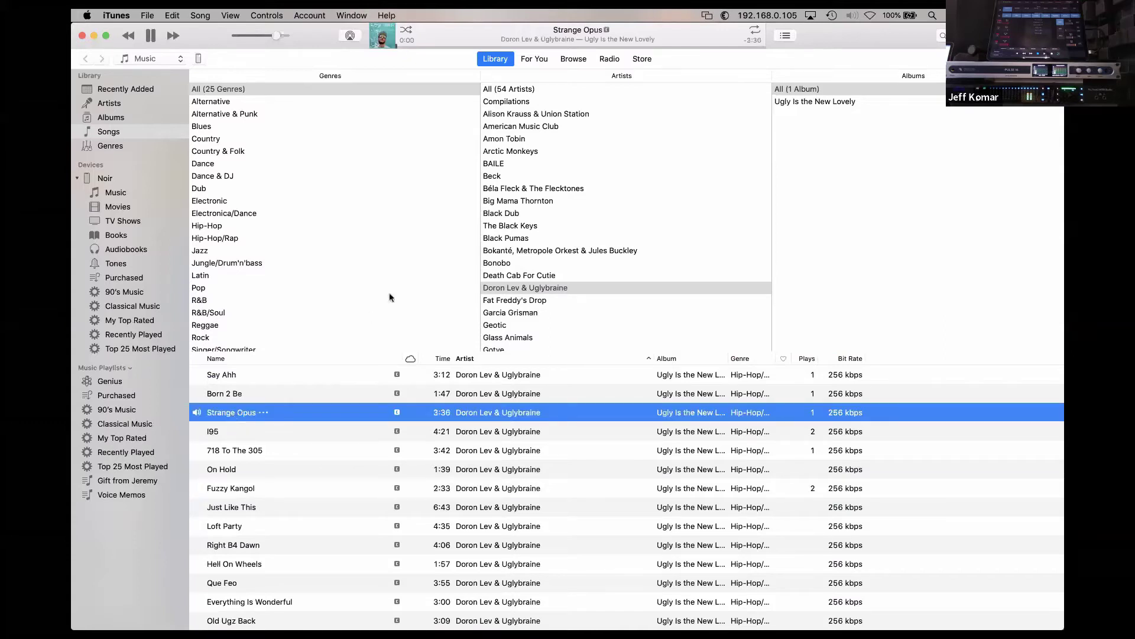
Switch to Pro Tools and play the session, and view the MTRX Studio monitor source meters in DADman.
key(super+Tab)
click(298, 325)
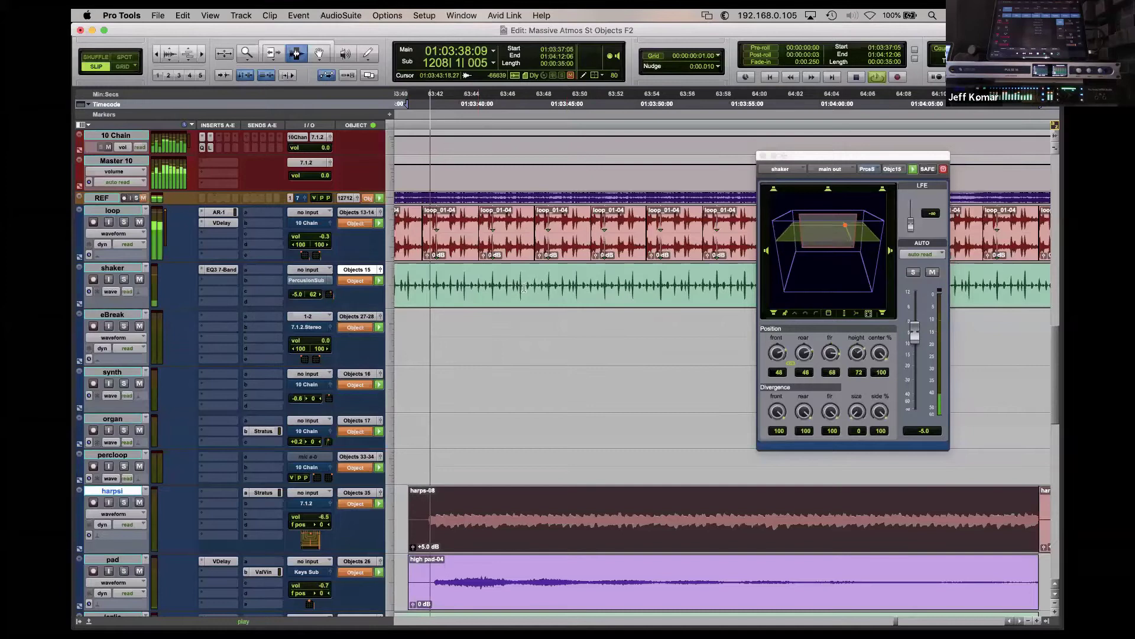
key(super+Tab)
click(390, 329)
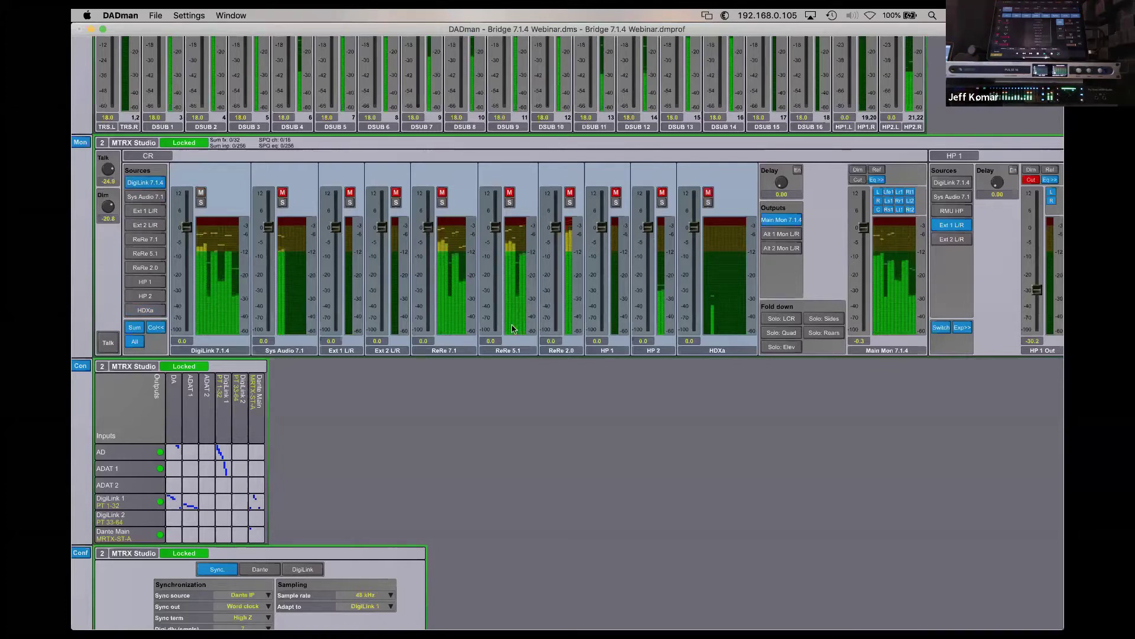
Switch to Pro Tools, stop the session playback and return to the monitor meters in DADman.
key(super+Tab)
key(super+shift+Tab)
key(super+shift+Tab)
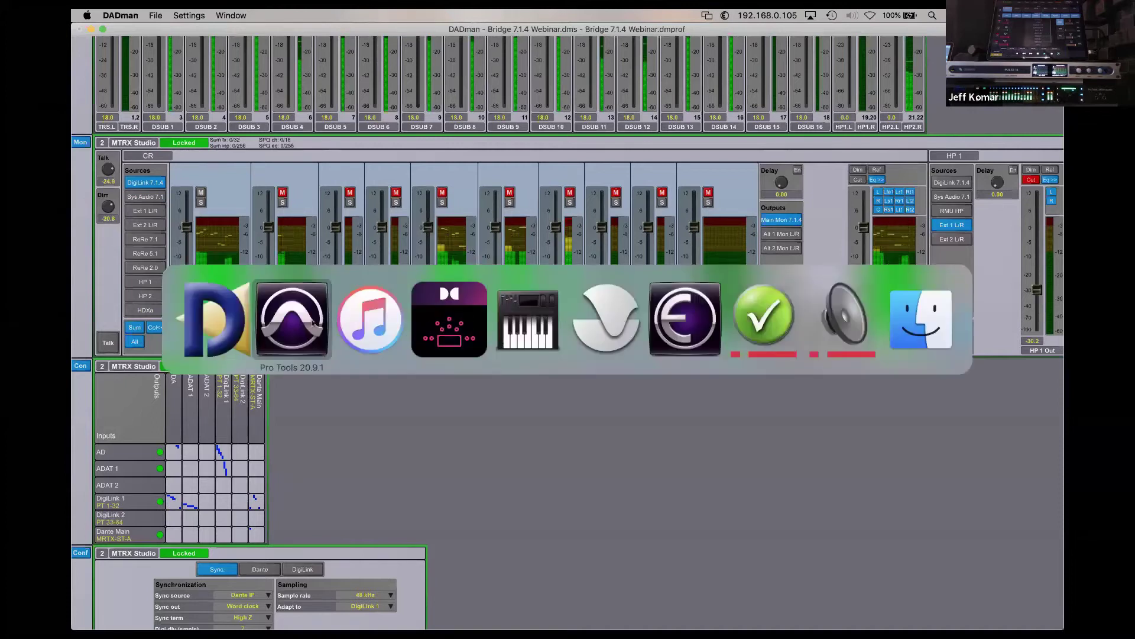
key(space)
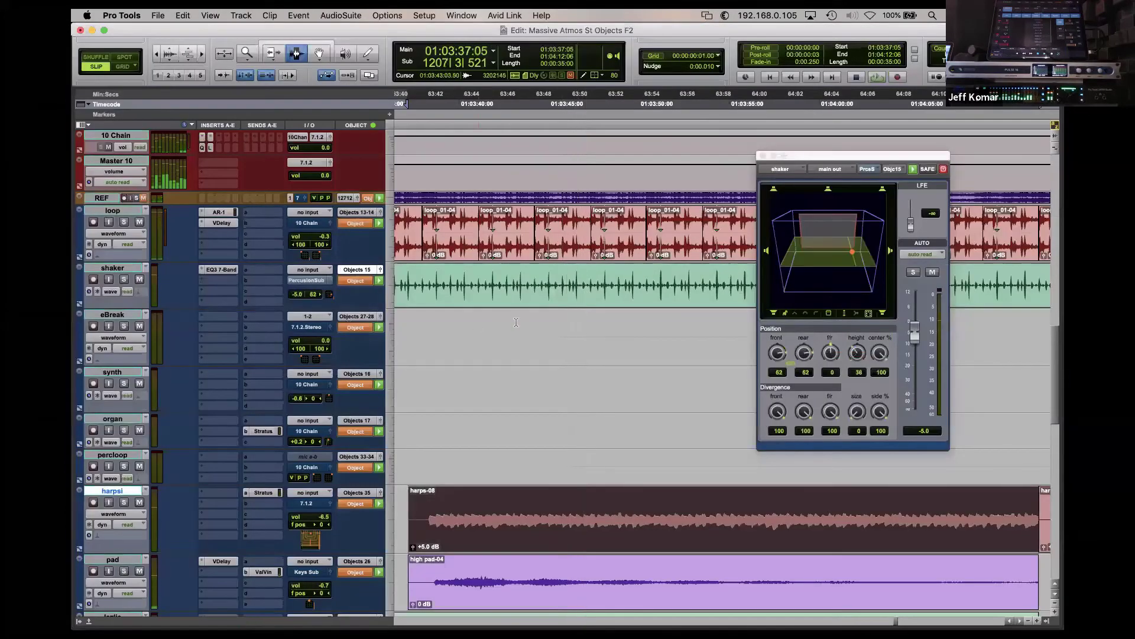
key(super+Tab)
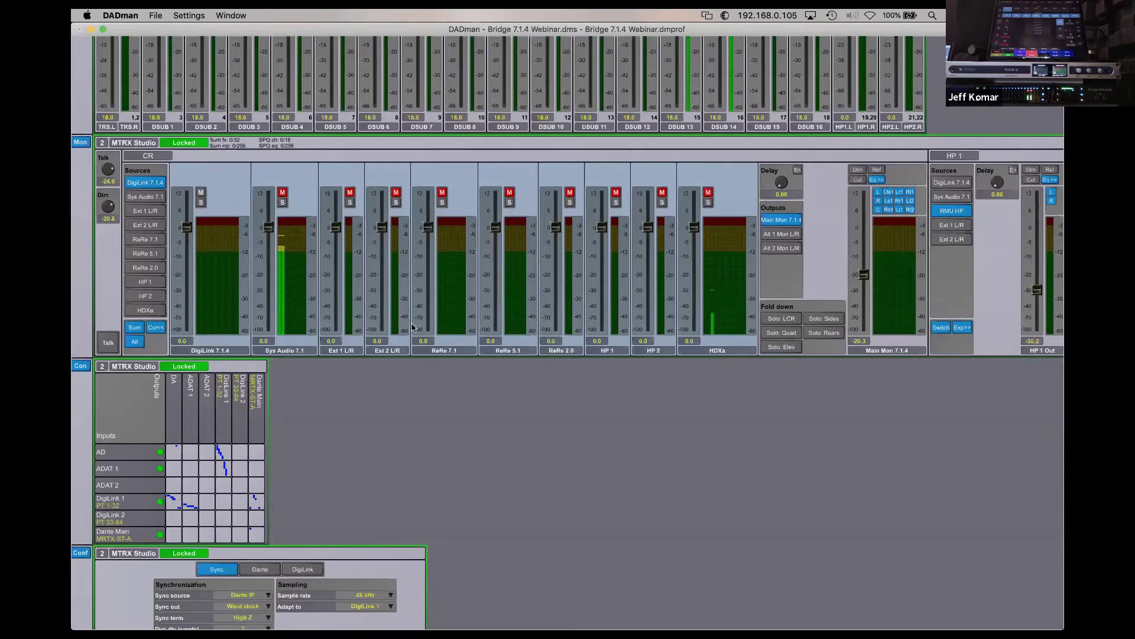
Switch to Pro Tools, play a short passage of the session, stop it and switch back to DADman.
key(super+Tab)
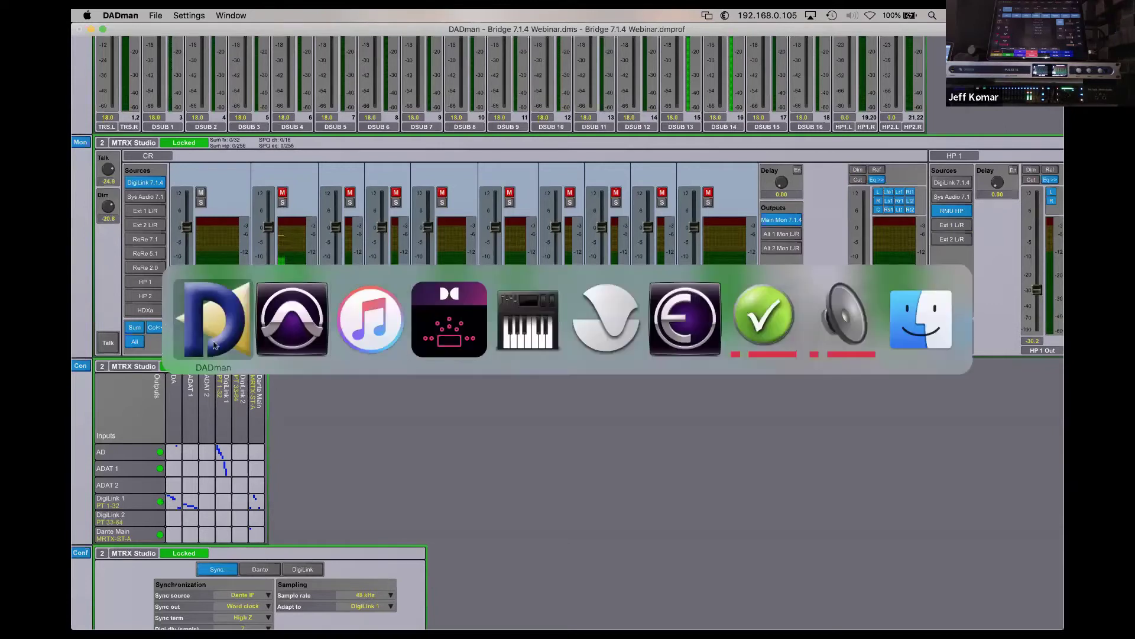
click(293, 319)
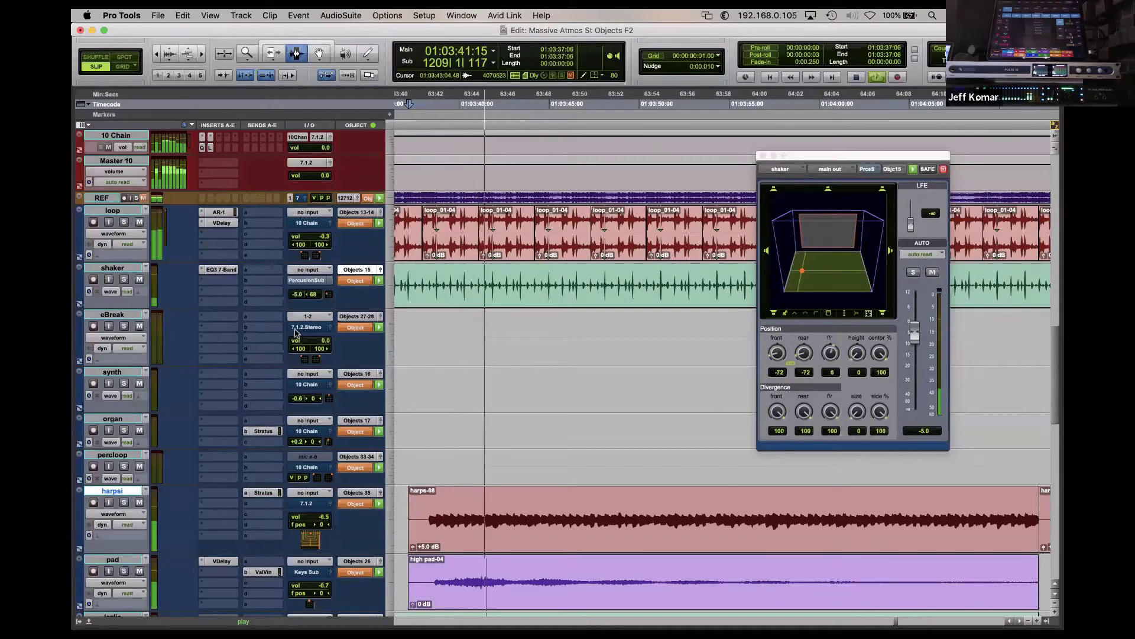
key(space)
key(super+Tab)
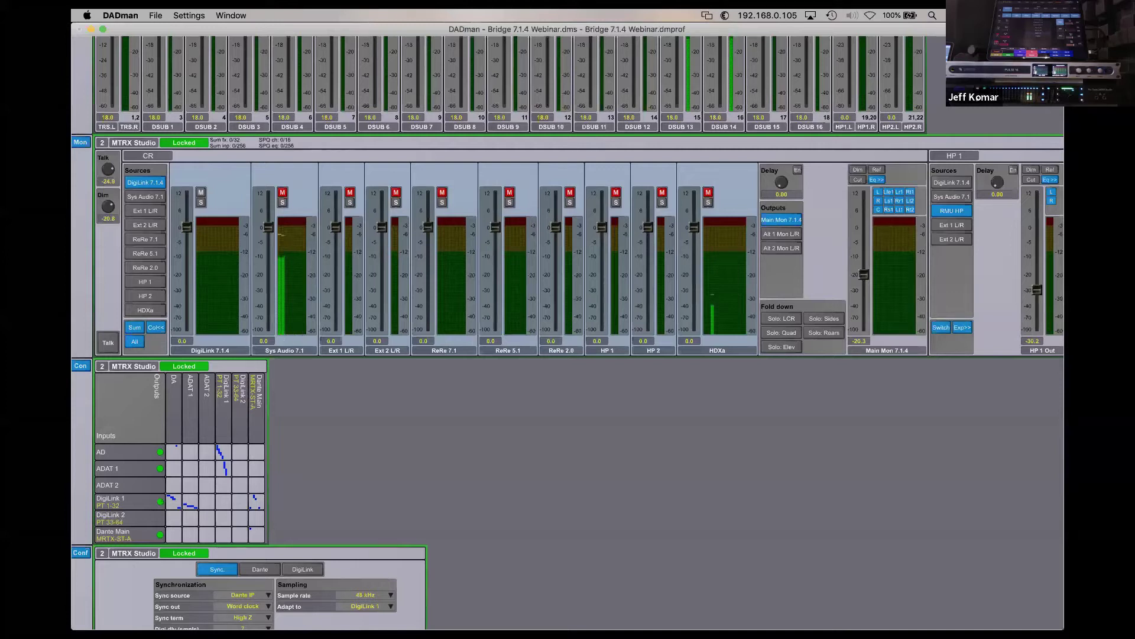
Open the monitor profile configuration and show the channel assignments of the Sys Audio 7.1 source in the CR group.
click(181, 16)
click(211, 41)
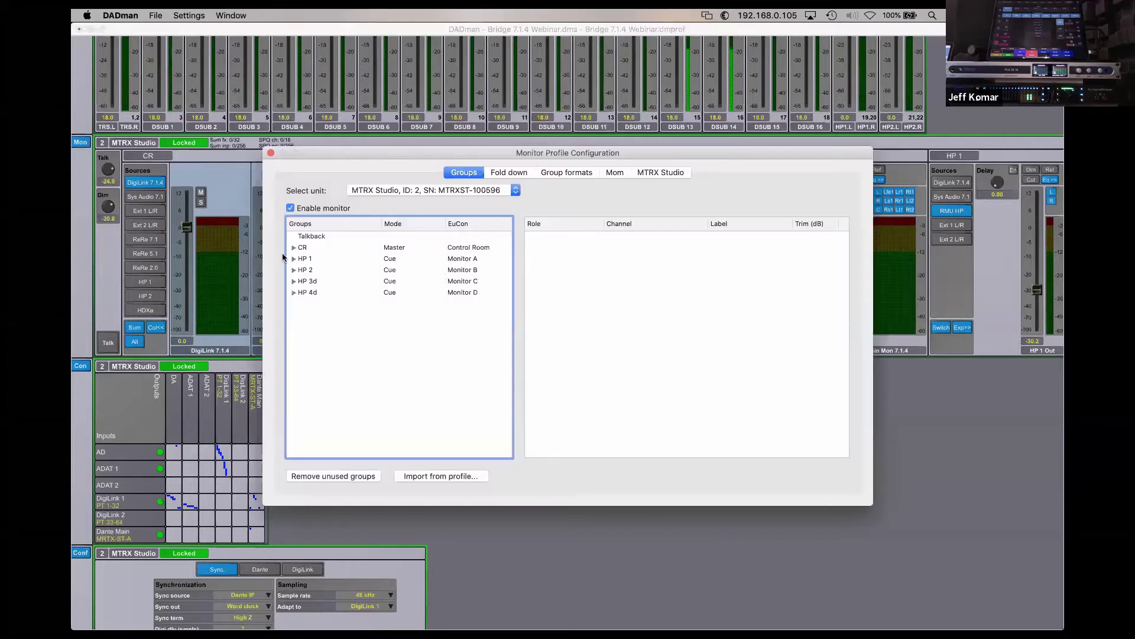
click(293, 247)
click(303, 258)
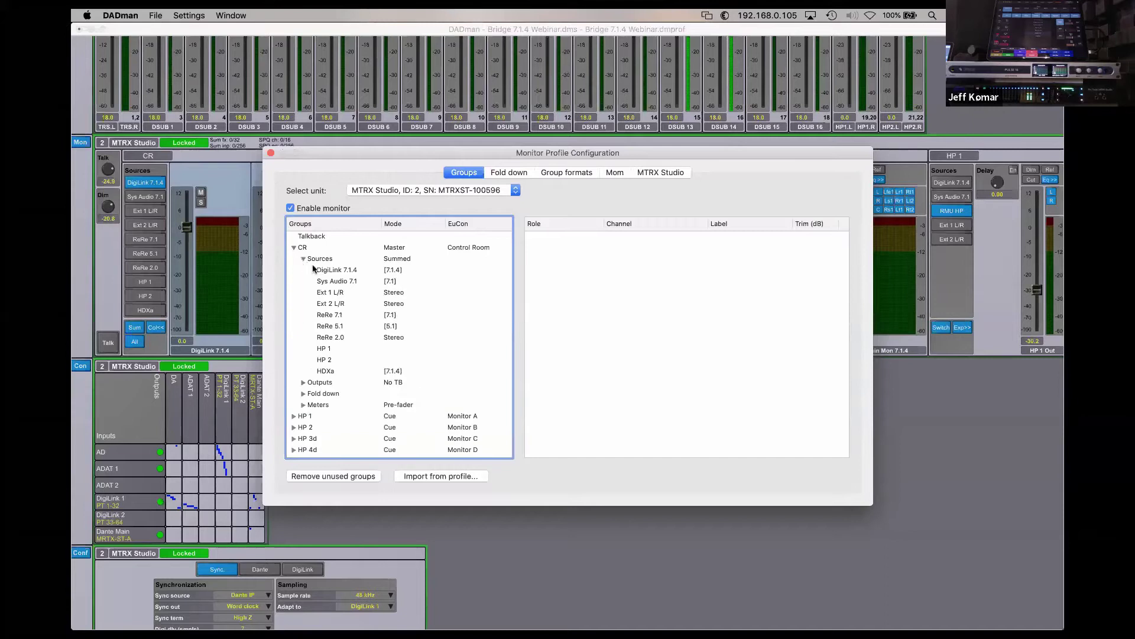
click(343, 284)
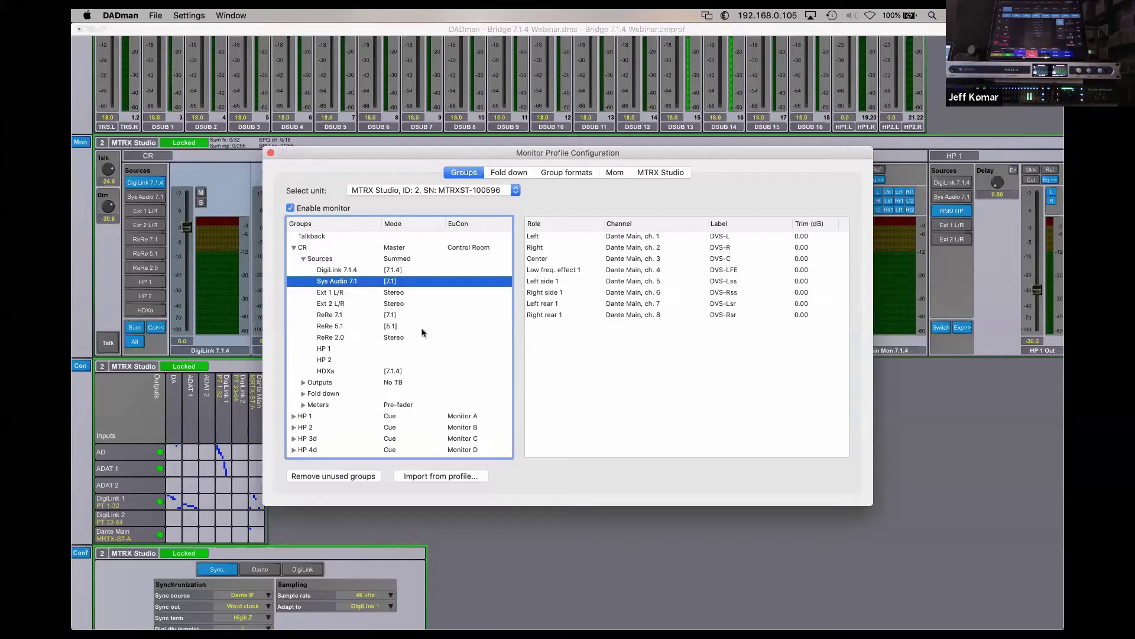
Switch to Dante Virtual Soundcard to show its settings, then return to DADman and close the monitor profile configuration.
key(super+Tab)
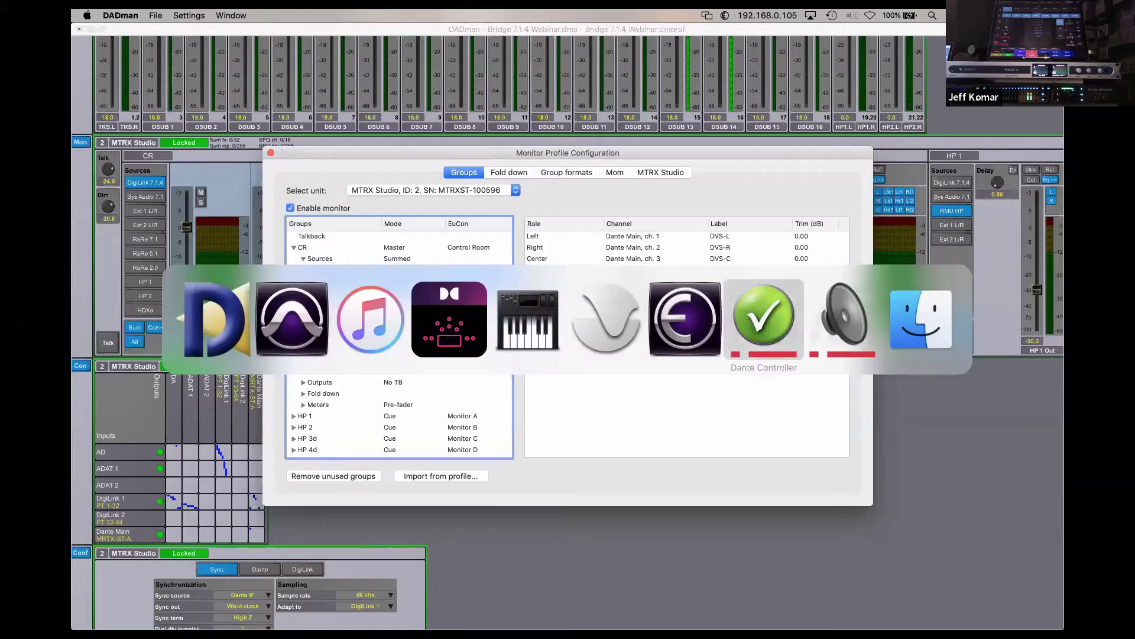
click(827, 324)
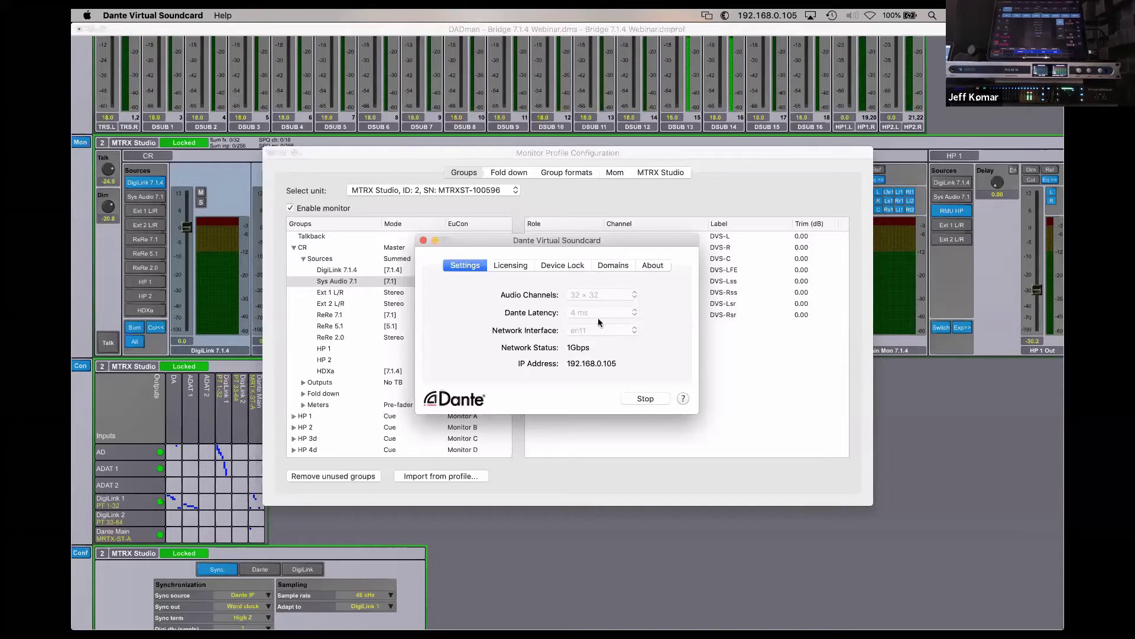
drag(482, 243, 489, 261)
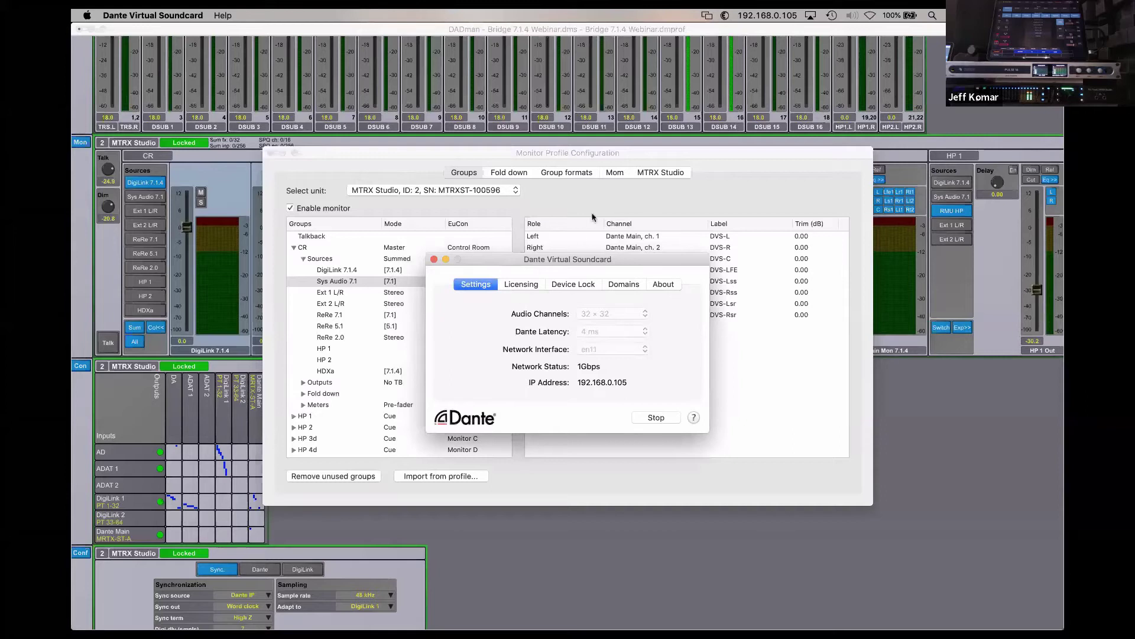
drag(471, 261, 472, 269)
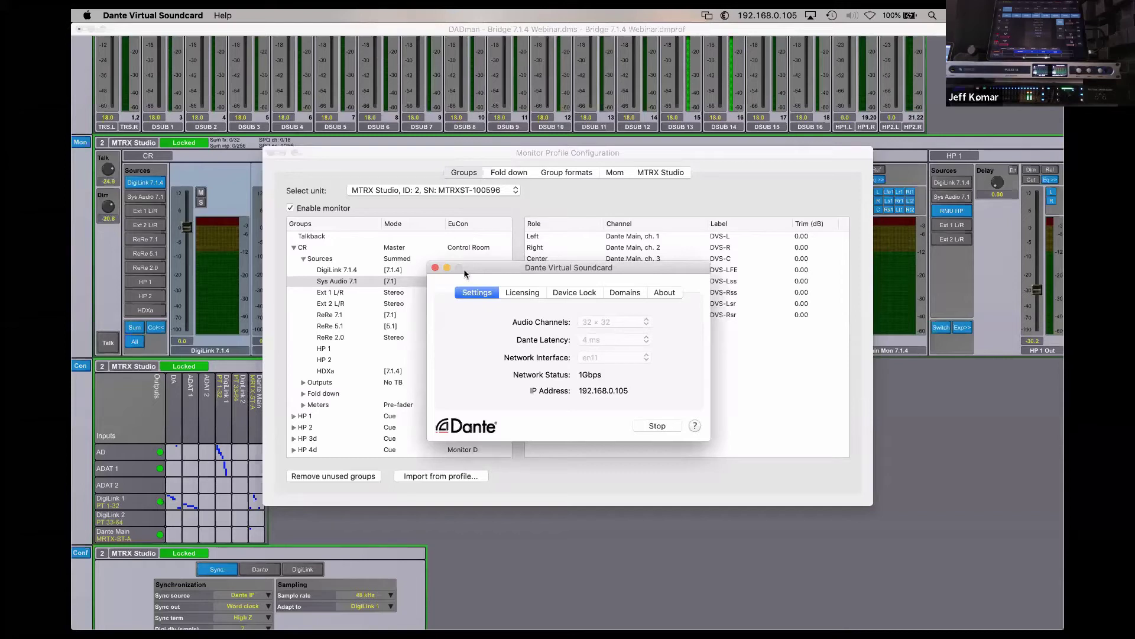
click(660, 220)
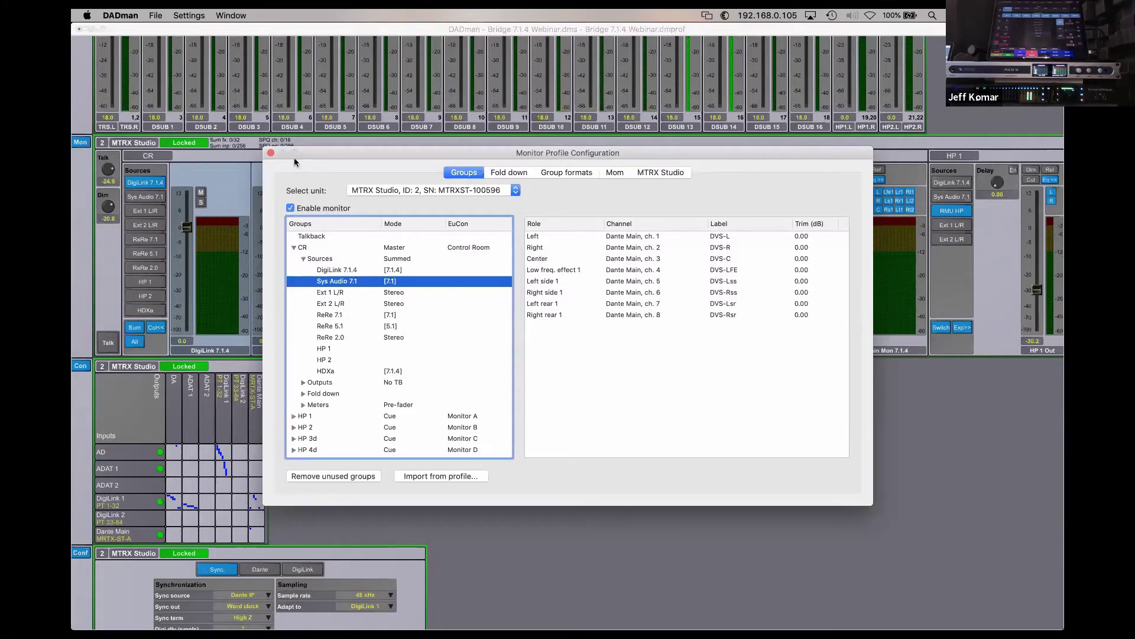
click(271, 154)
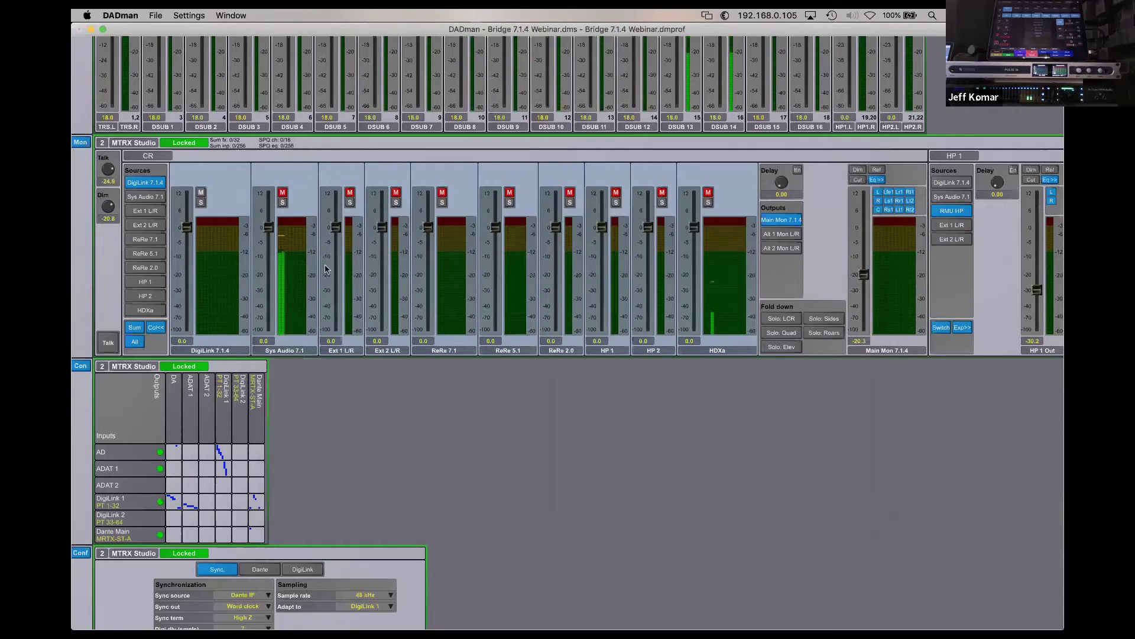
Switch to iTunes and pause the song that is playing.
key(super+Tab)
key(super+Tab)
key(super+Tab)
click(425, 309)
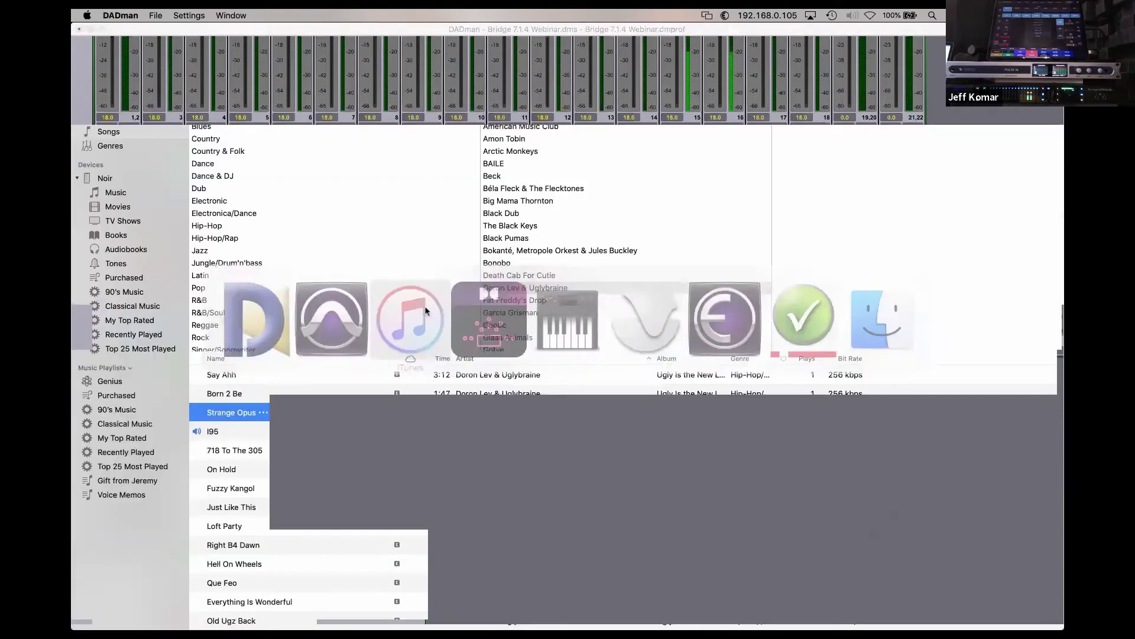
click(151, 36)
Switch to AudioFinder and play the multichannel file SSL30_AMB EXT NIGHT from about 1:10.
key(super+Tab)
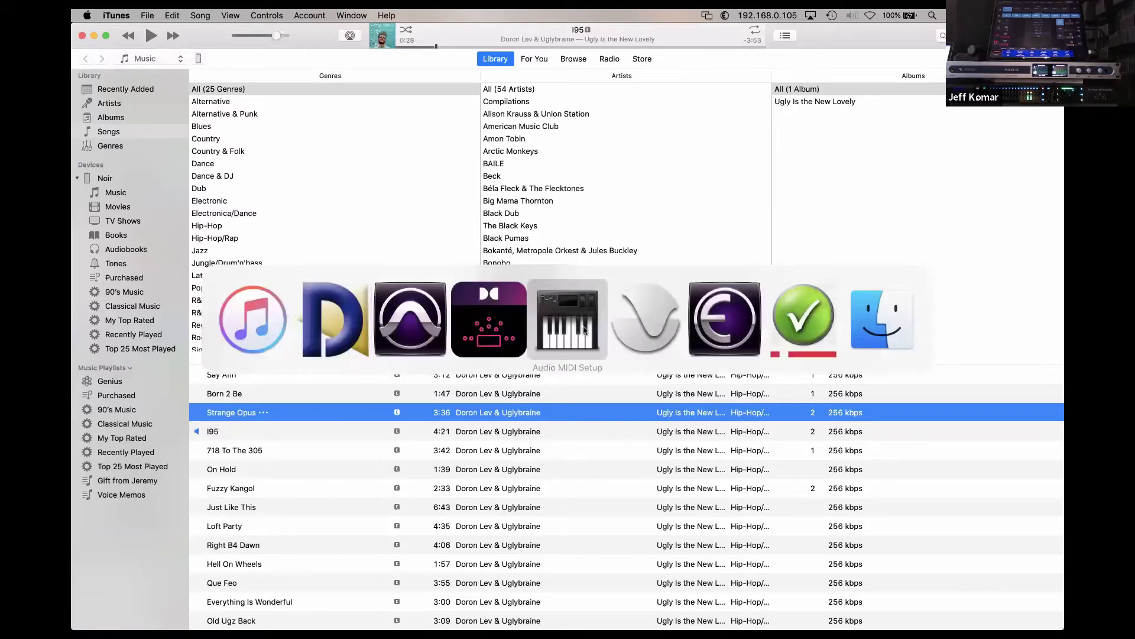
click(638, 331)
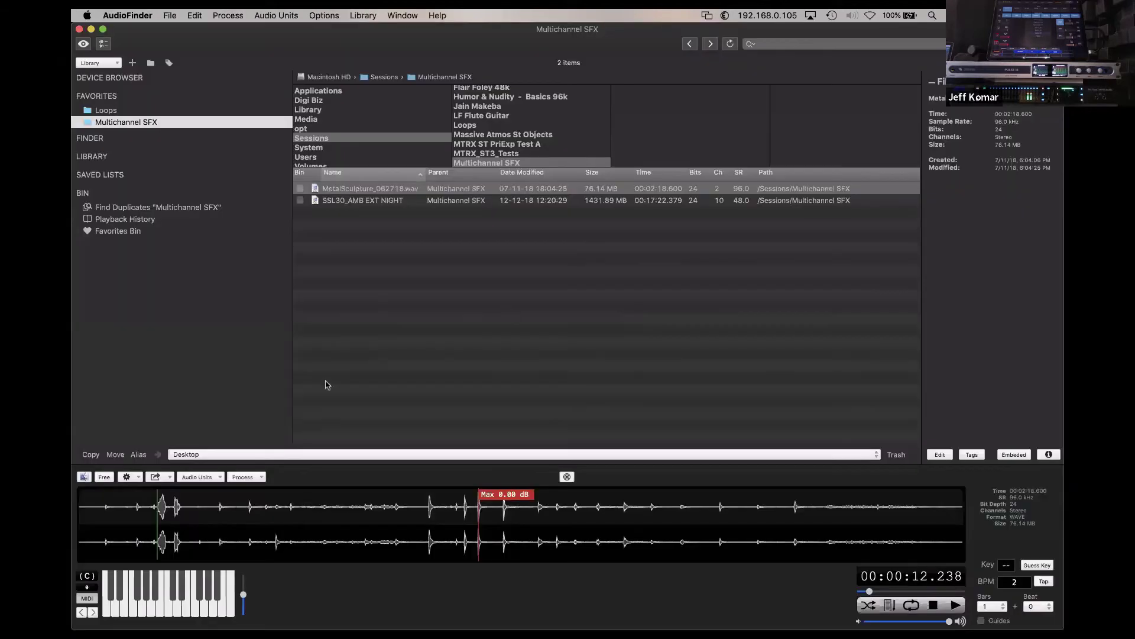
click(342, 201)
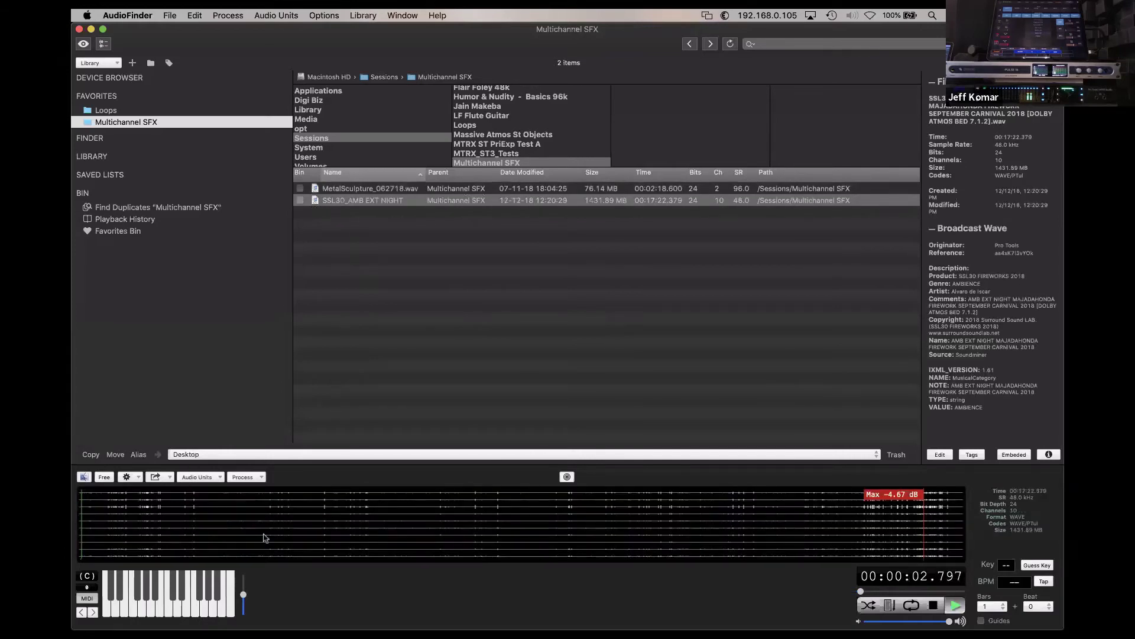
click(140, 520)
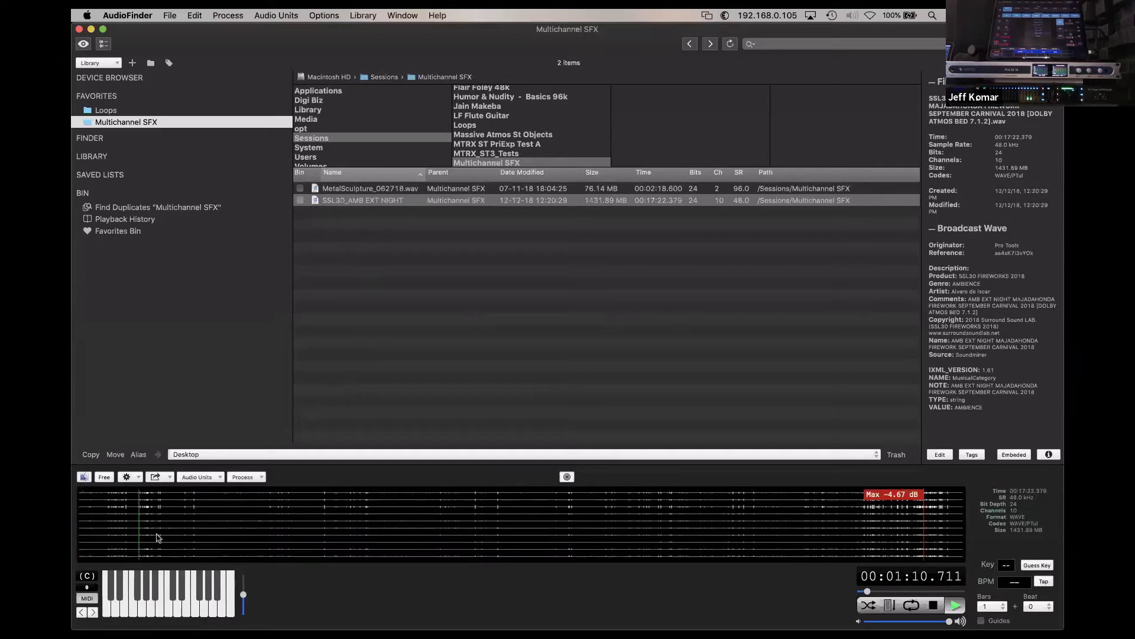
View the Sys Audio 7.1 meters in DADman, then switch to AudioFinder and show its audio output device choices.
key(super+Tab)
key(super+Tab)
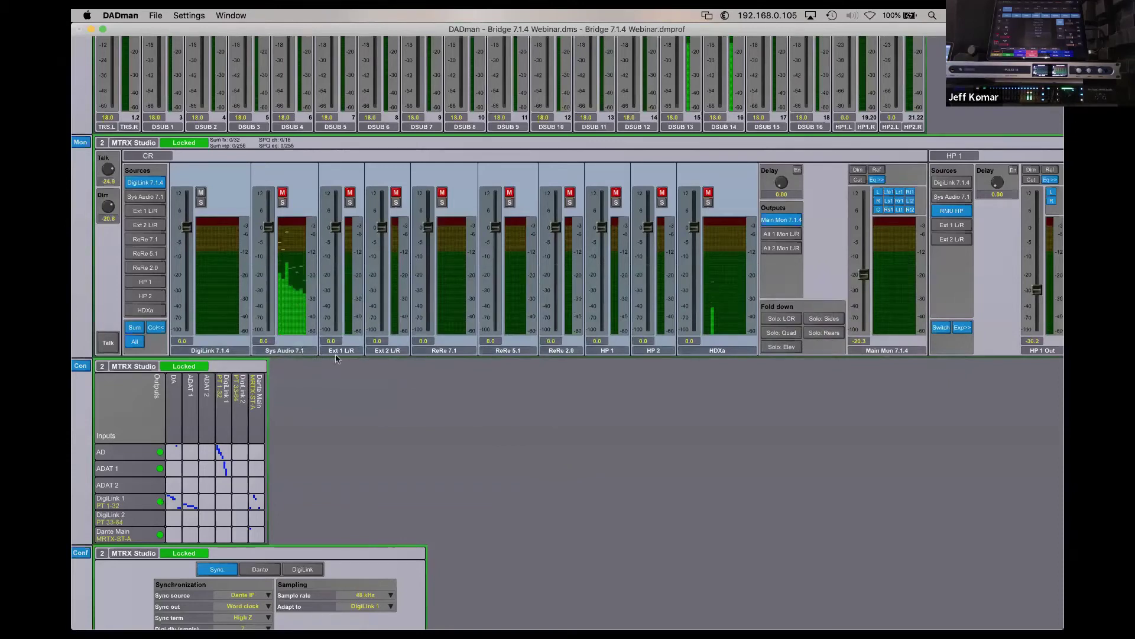
key(super+Tab)
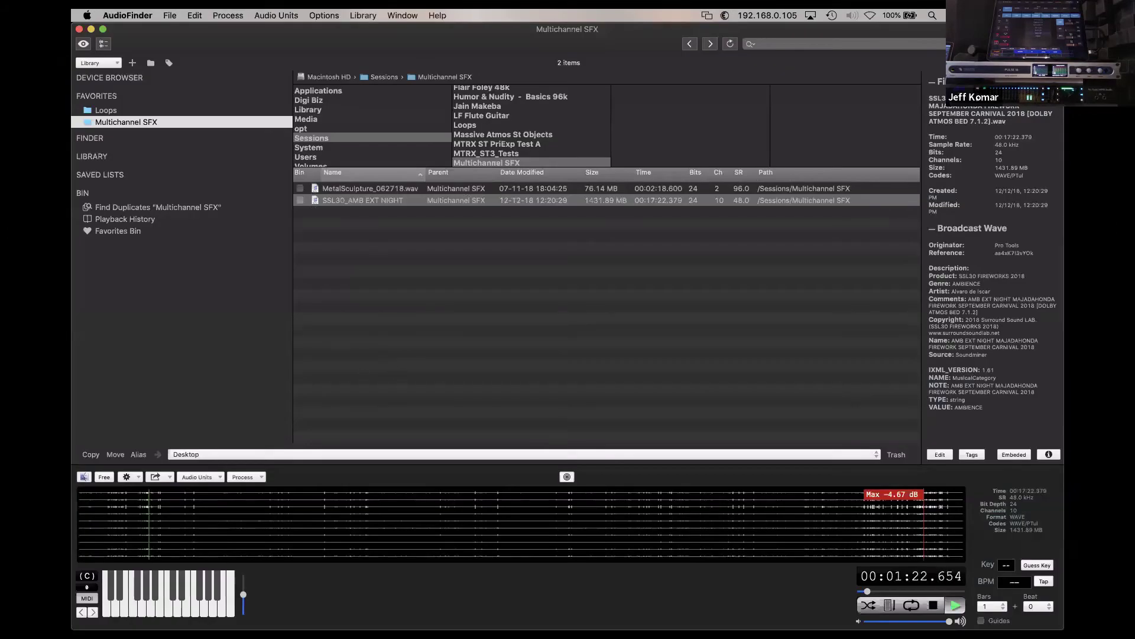
click(316, 19)
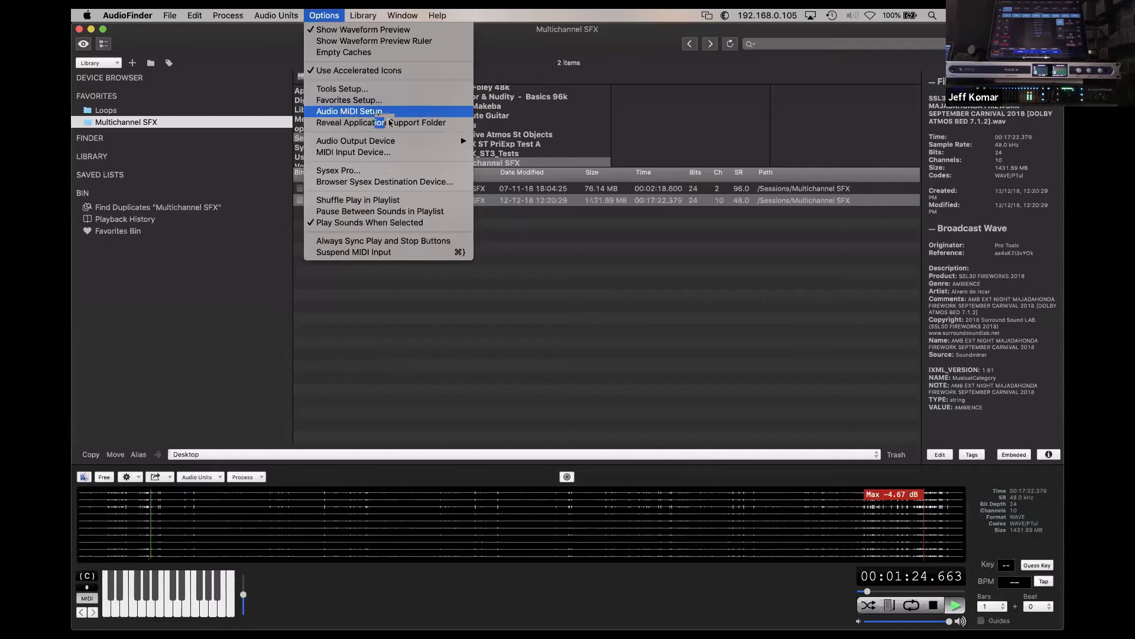
mouse_move(426, 144)
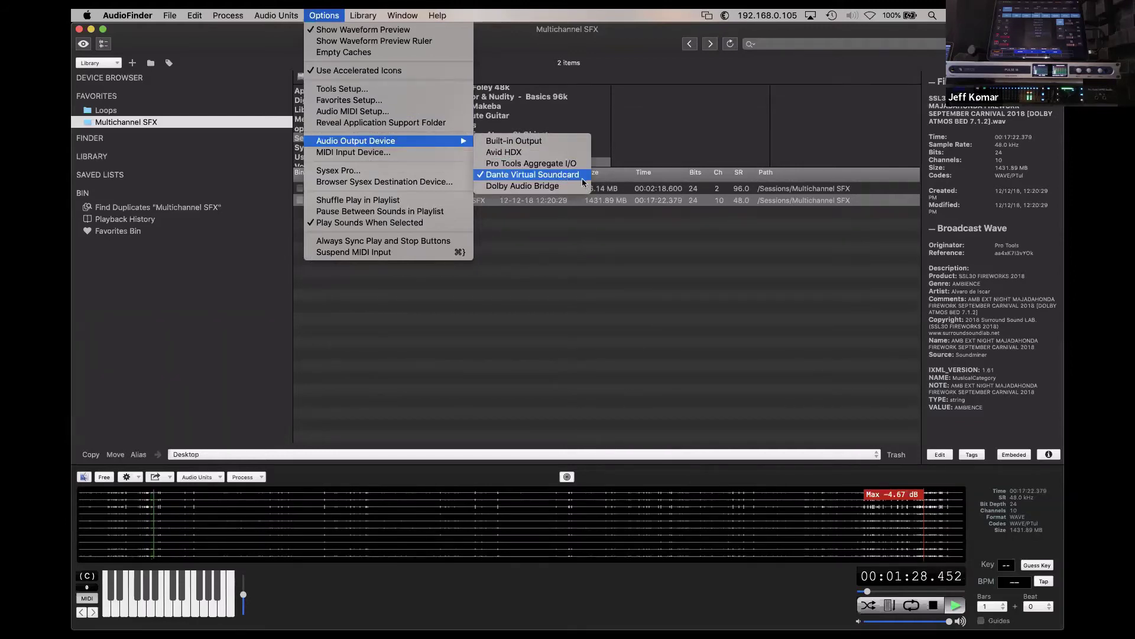
click(595, 283)
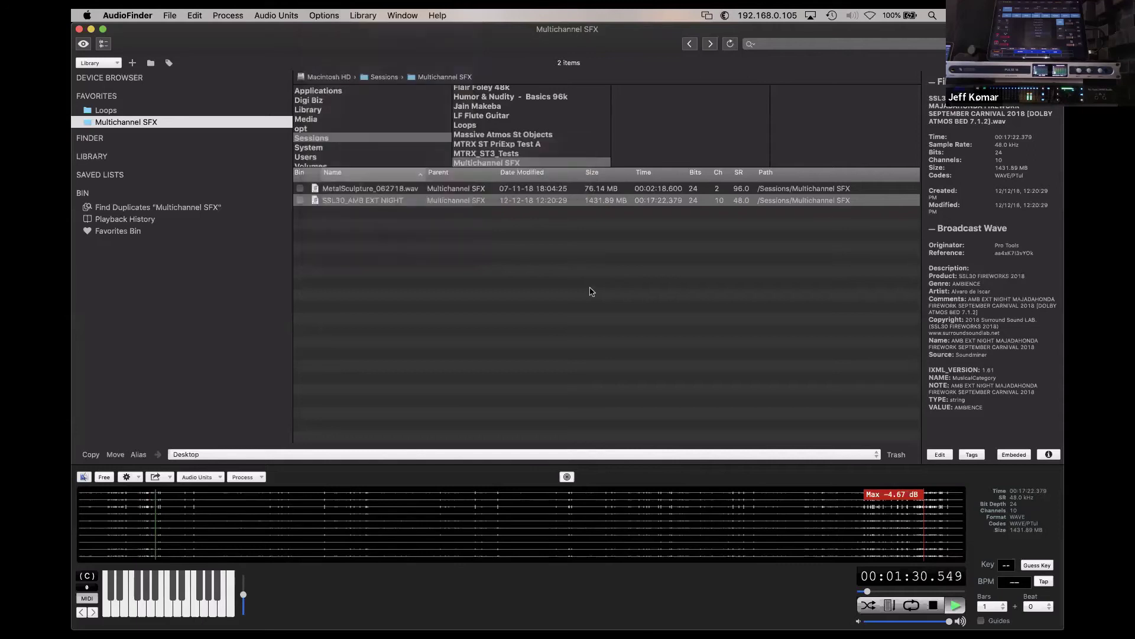
Switch to Audio MIDI Setup and show the Dante Virtual Soundcard's speaker configuration, closing it without applying changes.
key(super+Tab)
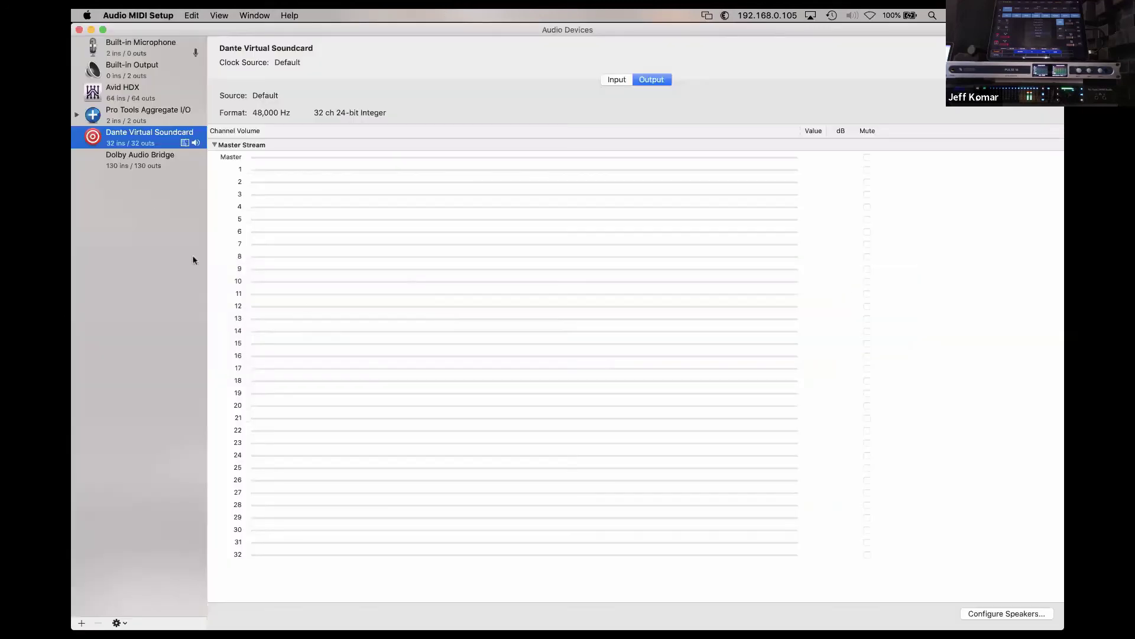
right_click(161, 143)
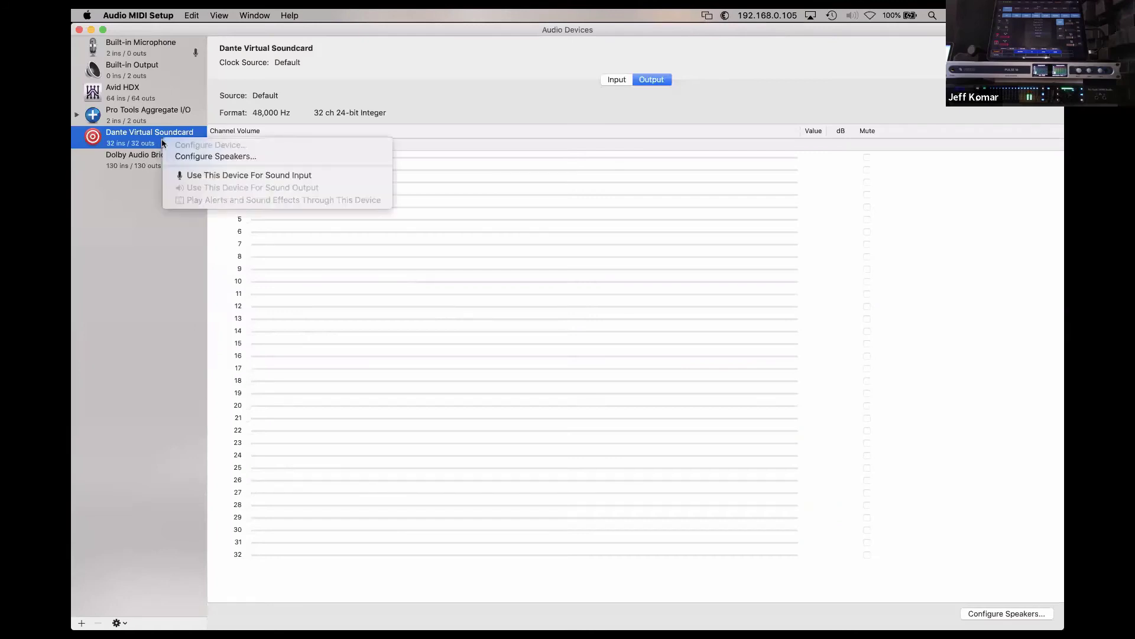
click(244, 157)
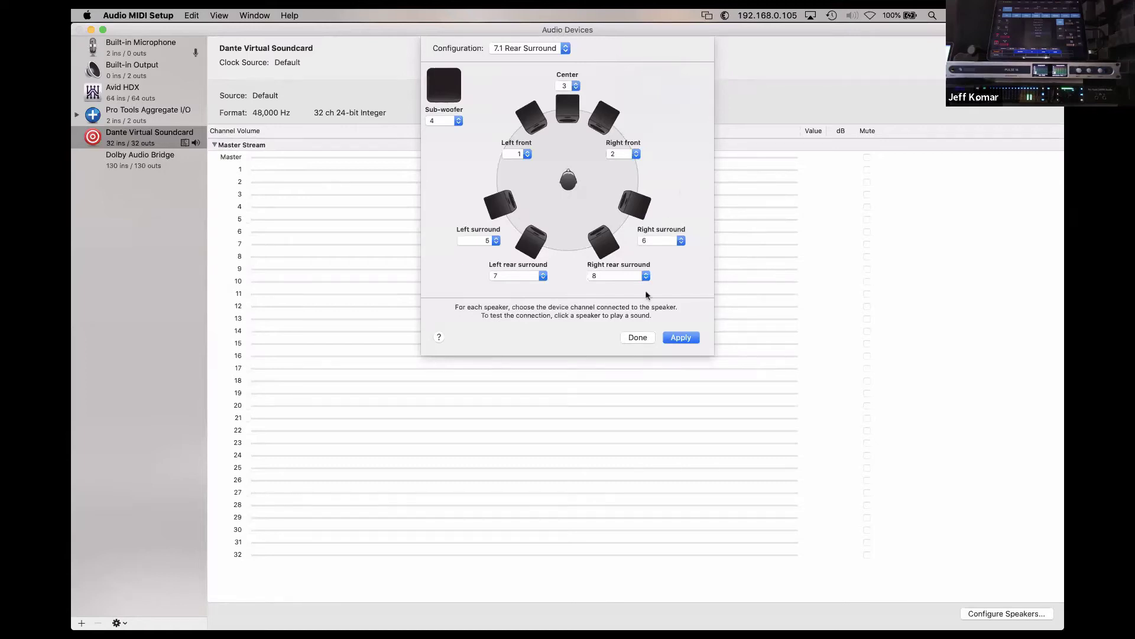
click(638, 338)
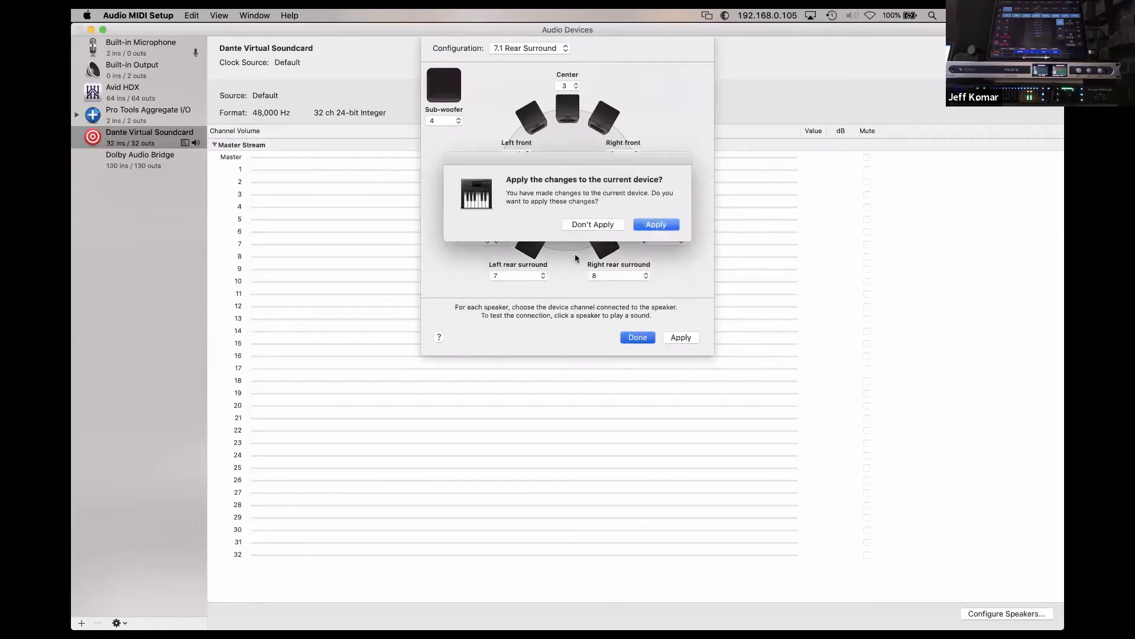
click(605, 226)
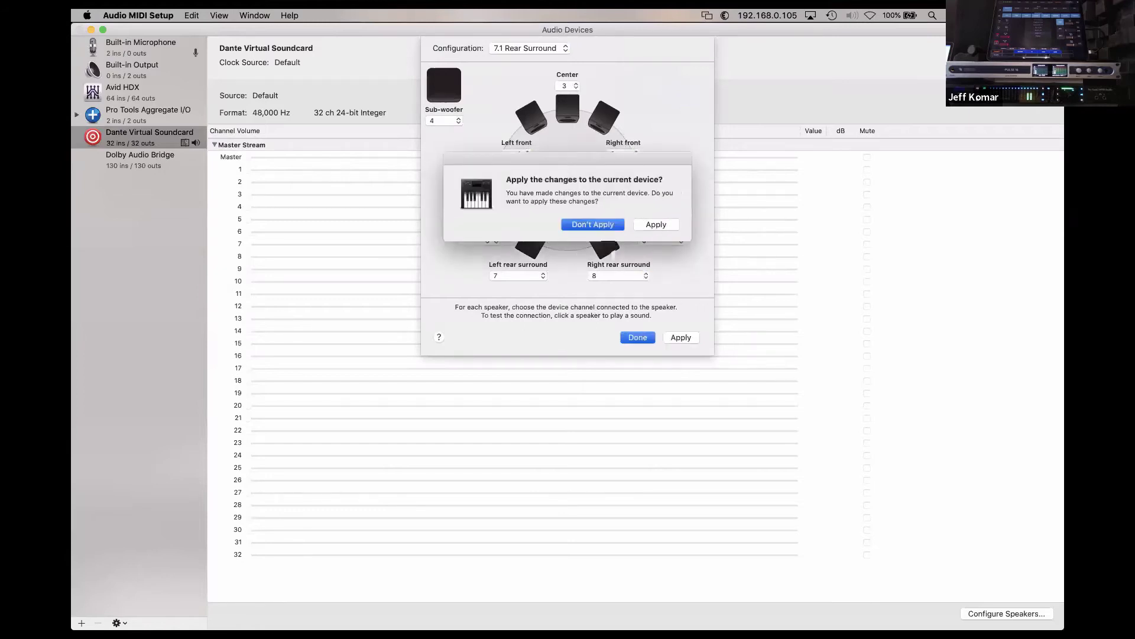
Switch to DADman and show the Sys Audio 7.1 source's channel assignments under CR in the Monitor Profile configuration.
key(super+Tab)
key(super+Tab)
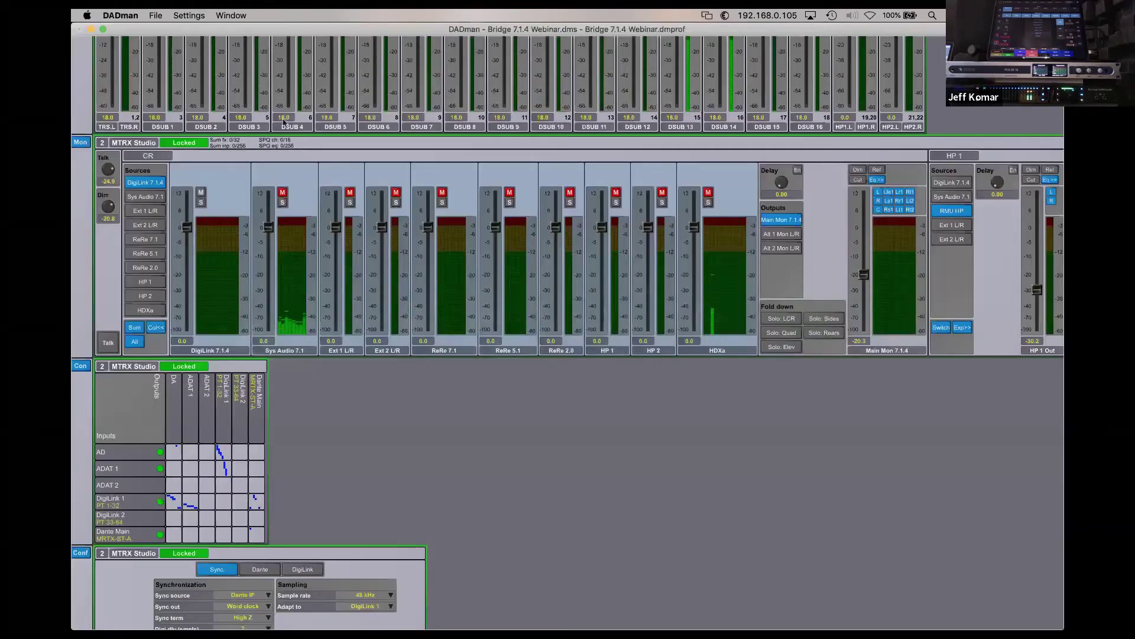
click(186, 16)
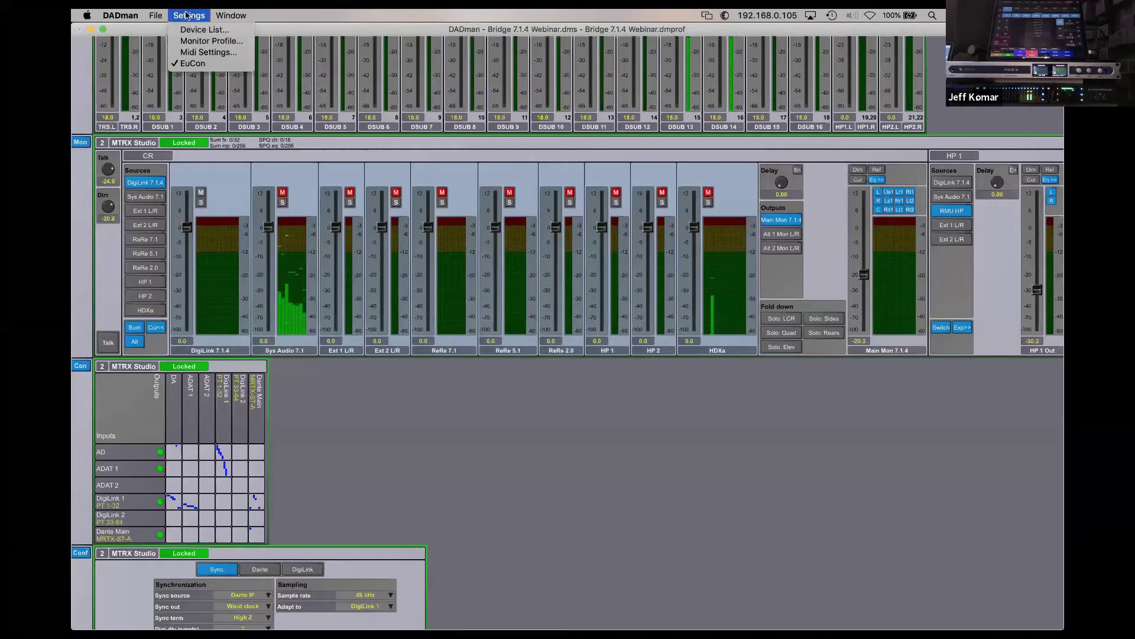
click(210, 41)
click(293, 248)
click(303, 259)
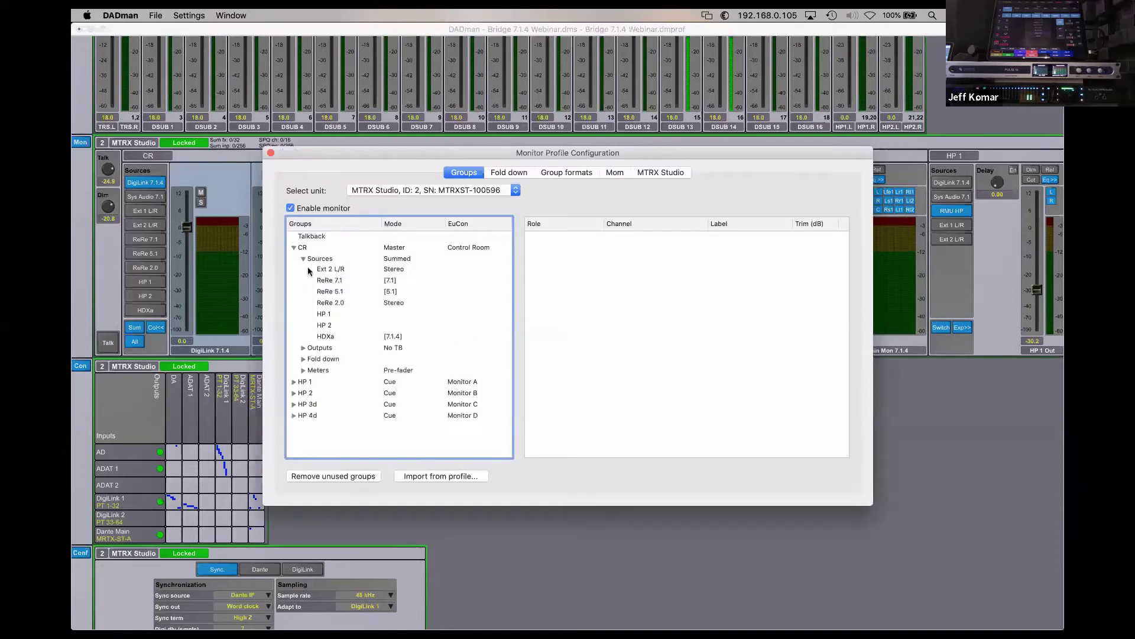
click(324, 282)
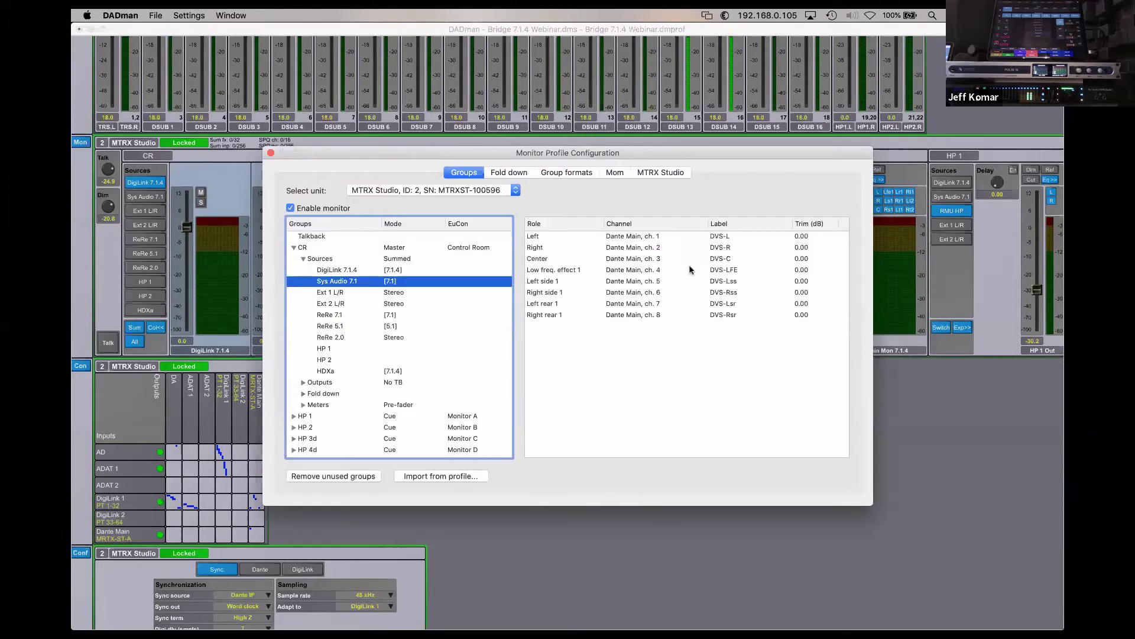
Examine the ADAT and DigiLink inputs available for the Sys Audio 7.1 source's Left channel, keeping its current assignment.
right_click(663, 237)
mouse_move(735, 286)
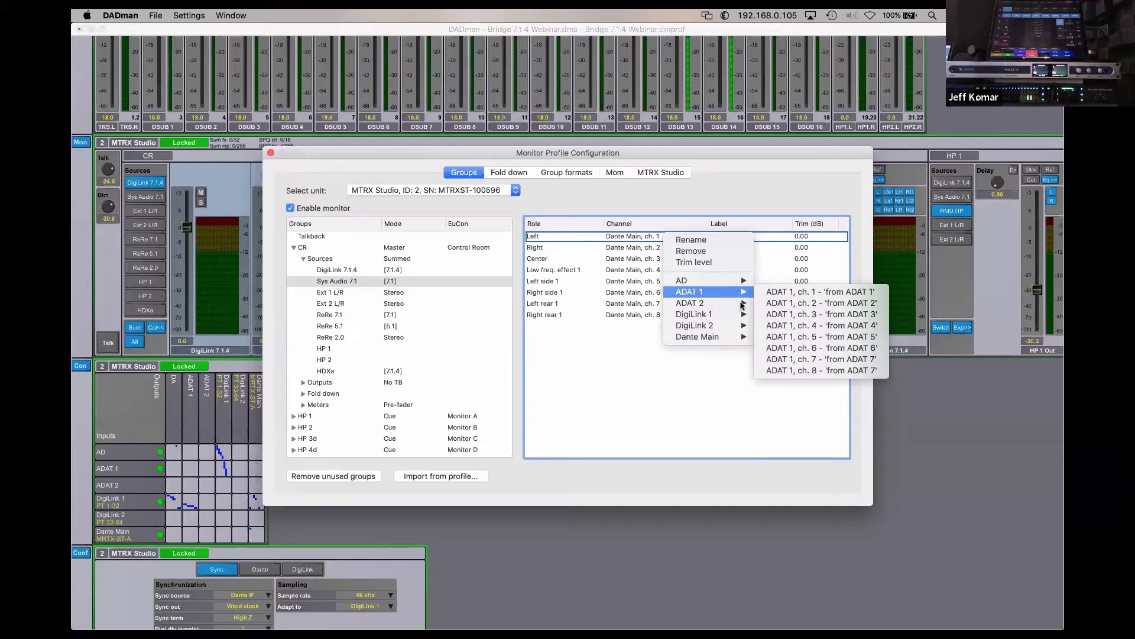
mouse_move(743, 315)
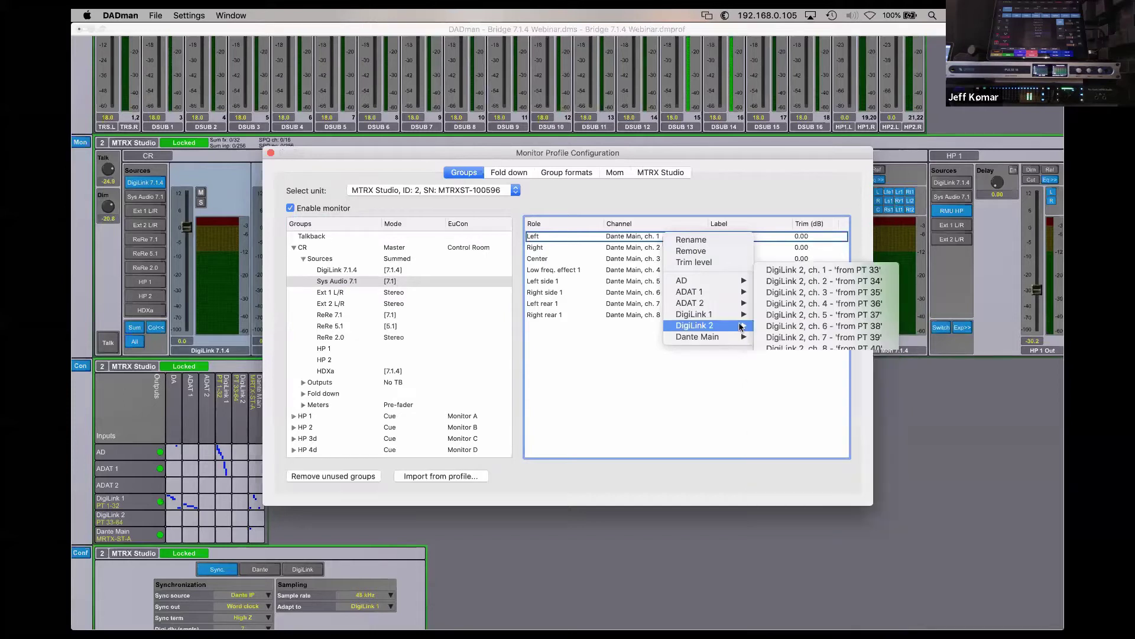
mouse_move(739, 327)
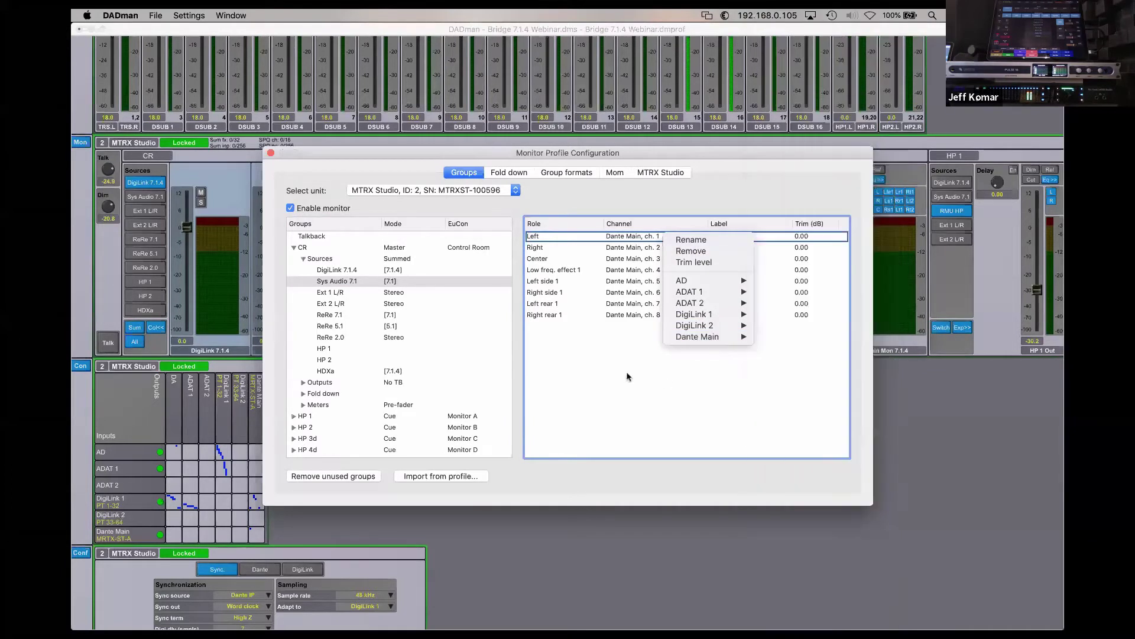
click(538, 346)
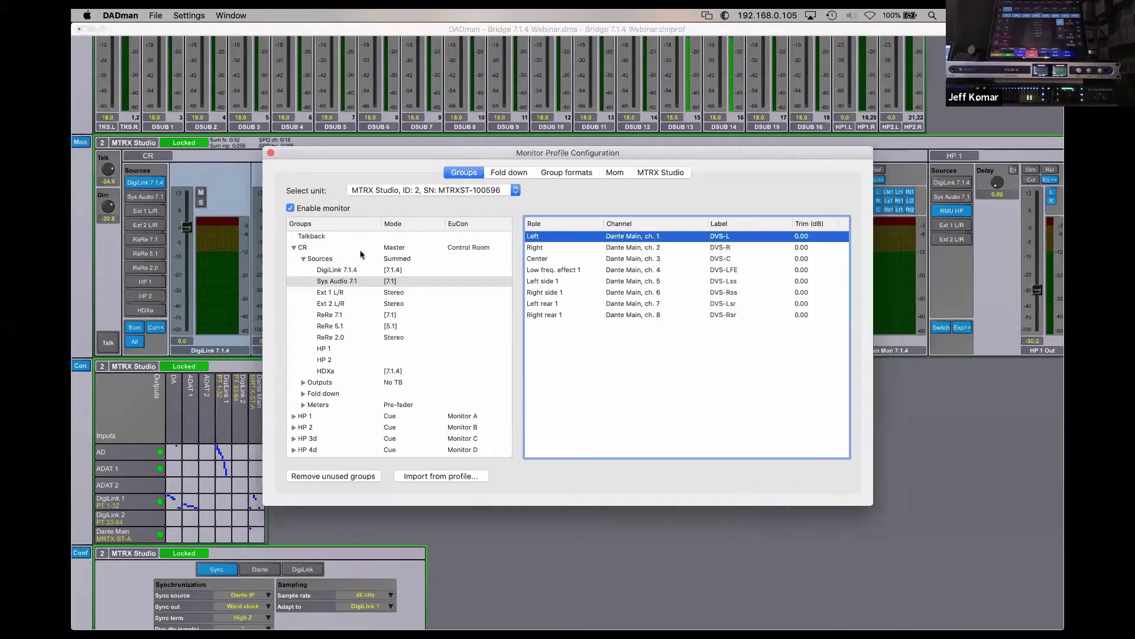
Show the DigiLink 7.1.4 source's channel assignments and its Left channel's DigiLink 1 input choices, then close the monitor profile configuration.
click(335, 270)
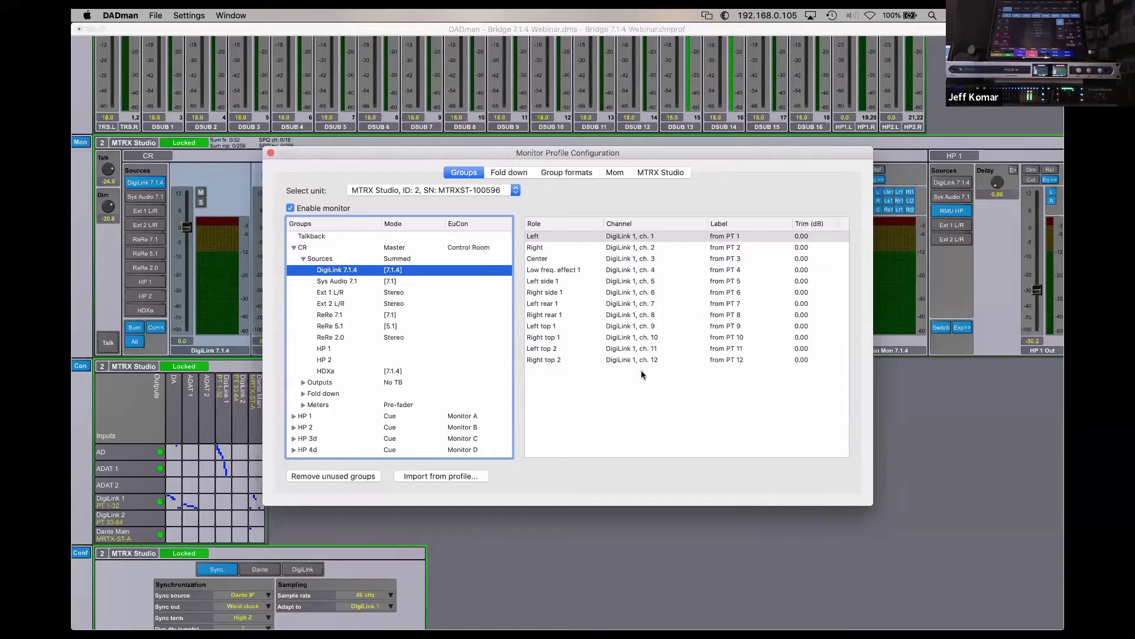
right_click(685, 239)
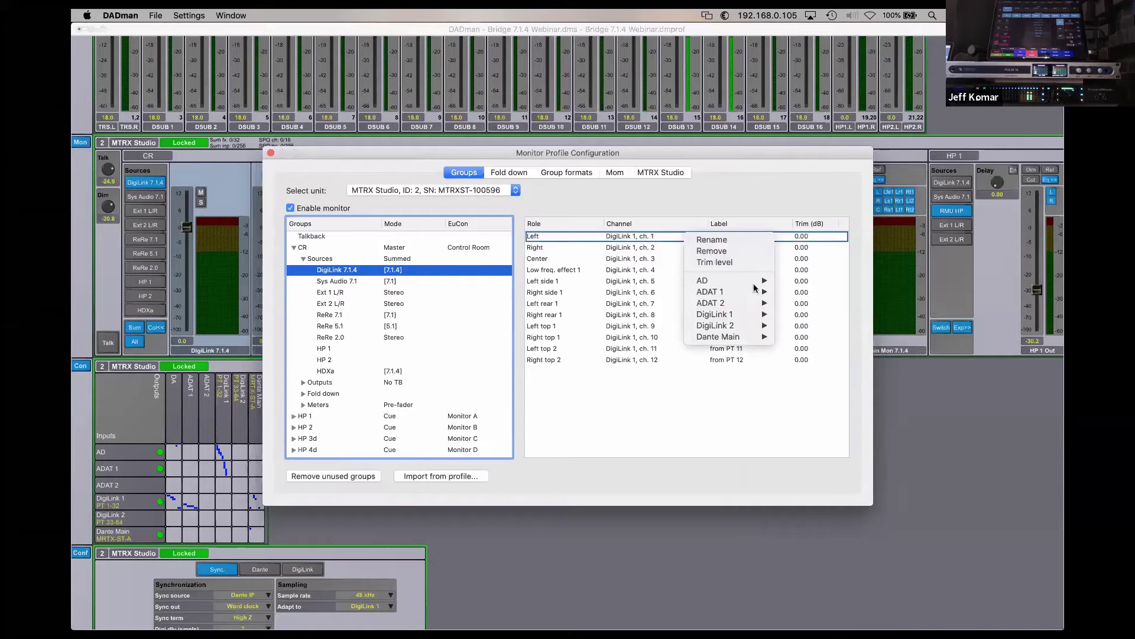
mouse_move(755, 291)
mouse_move(762, 315)
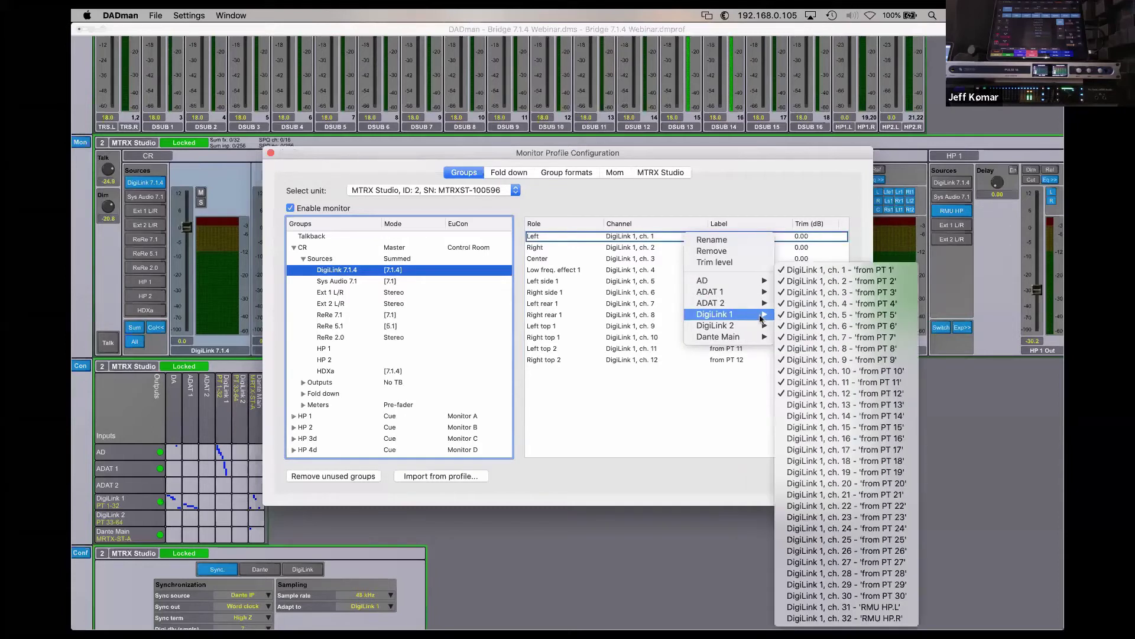
click(810, 167)
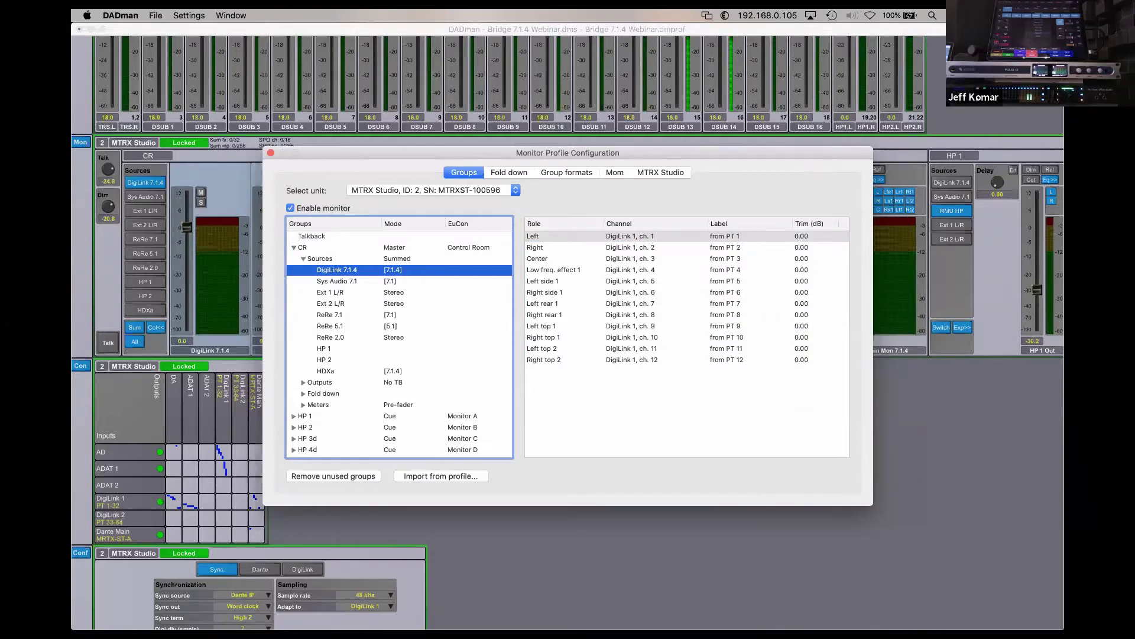
click(271, 154)
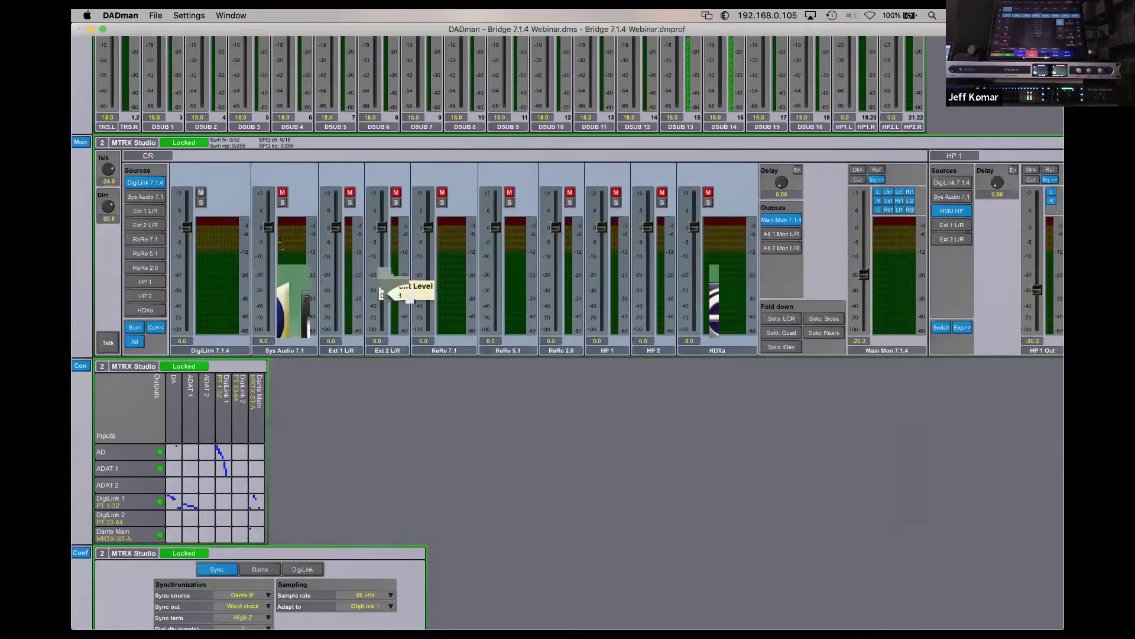
Switch to Pro Tools, play the session from 01:03:38:13 on the harpsi track, and stop playback.
key(super+Tab)
key(Tab)
key(Tab)
key(Tab)
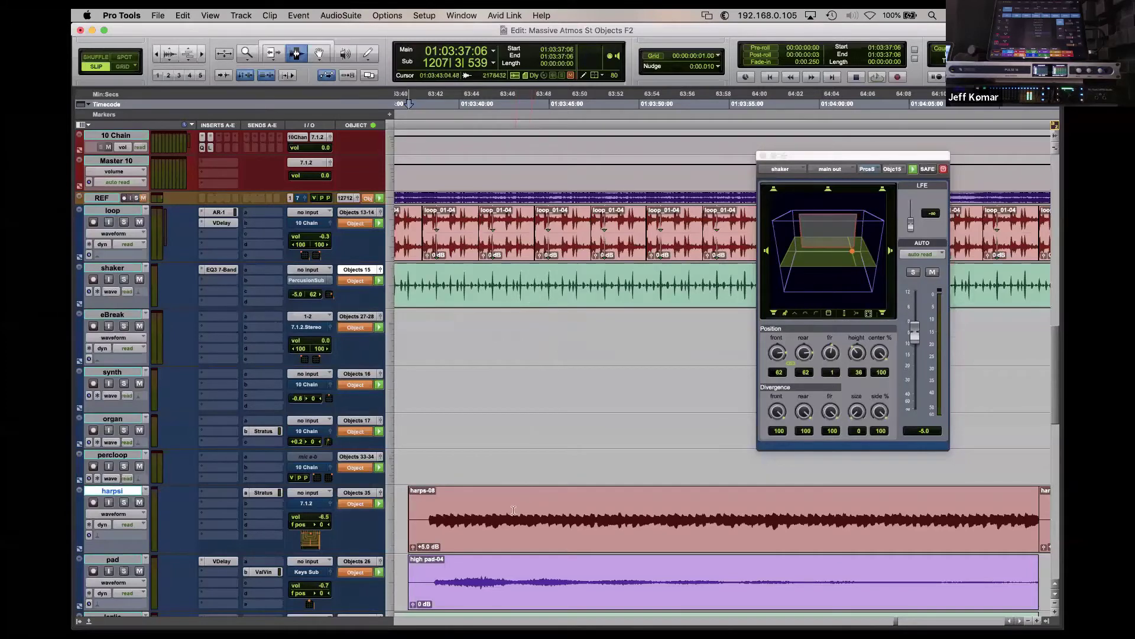
click(431, 512)
key(space)
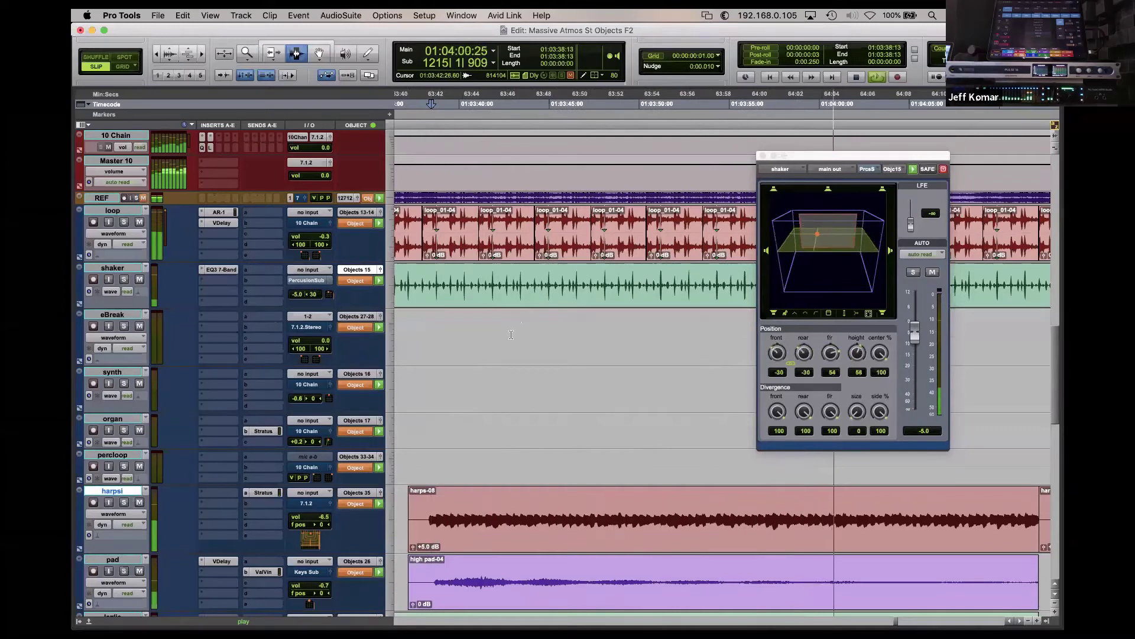
key(space)
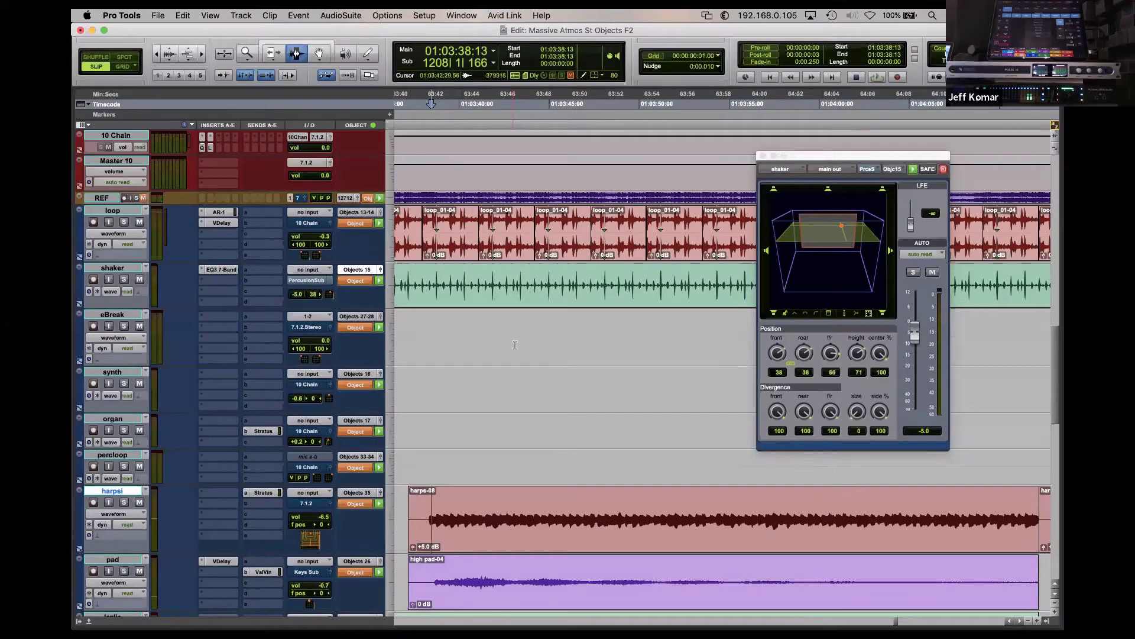
Review the Pro Tools playback engine selection and its settings, then close the dialog.
click(421, 14)
click(450, 41)
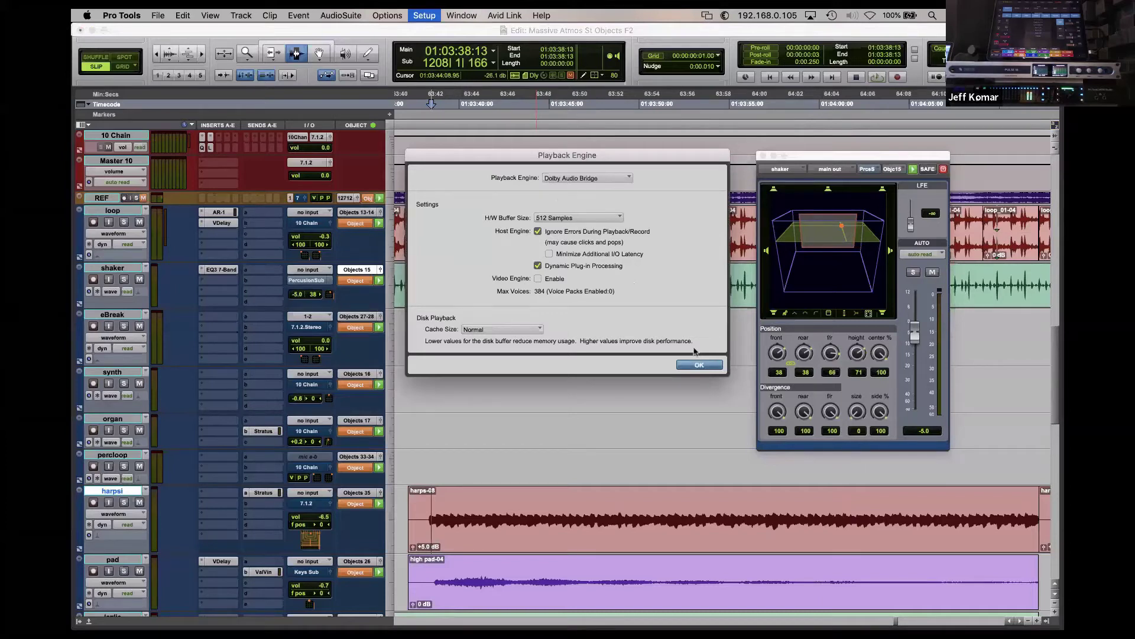
click(698, 365)
Review the Atmos peripheral settings for the RMU host connection and close the dialog.
click(430, 16)
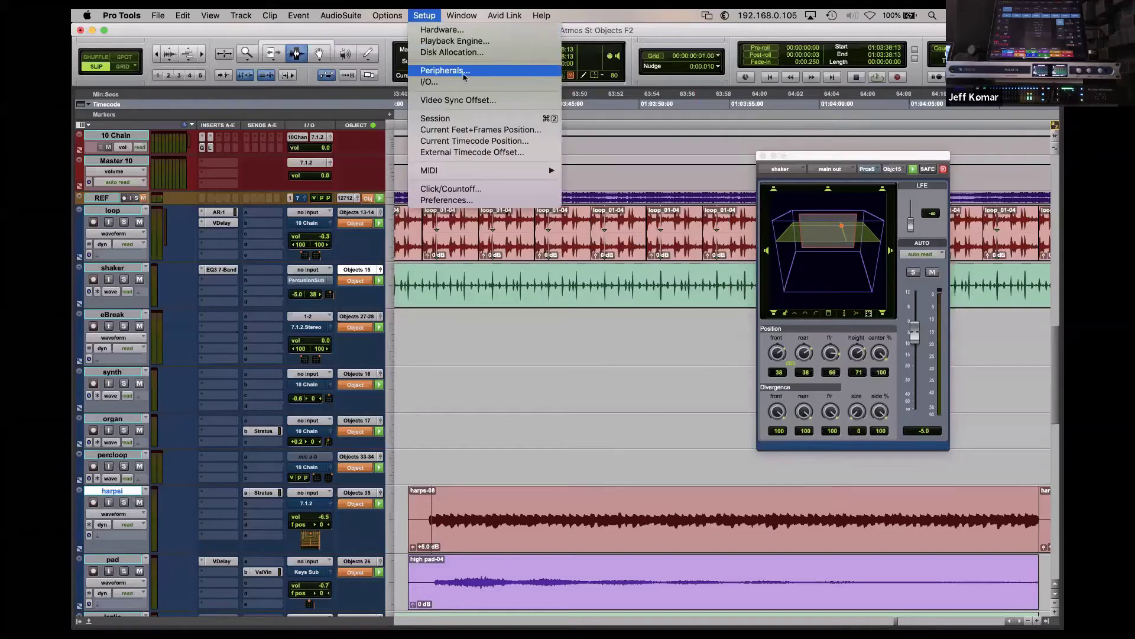
click(445, 71)
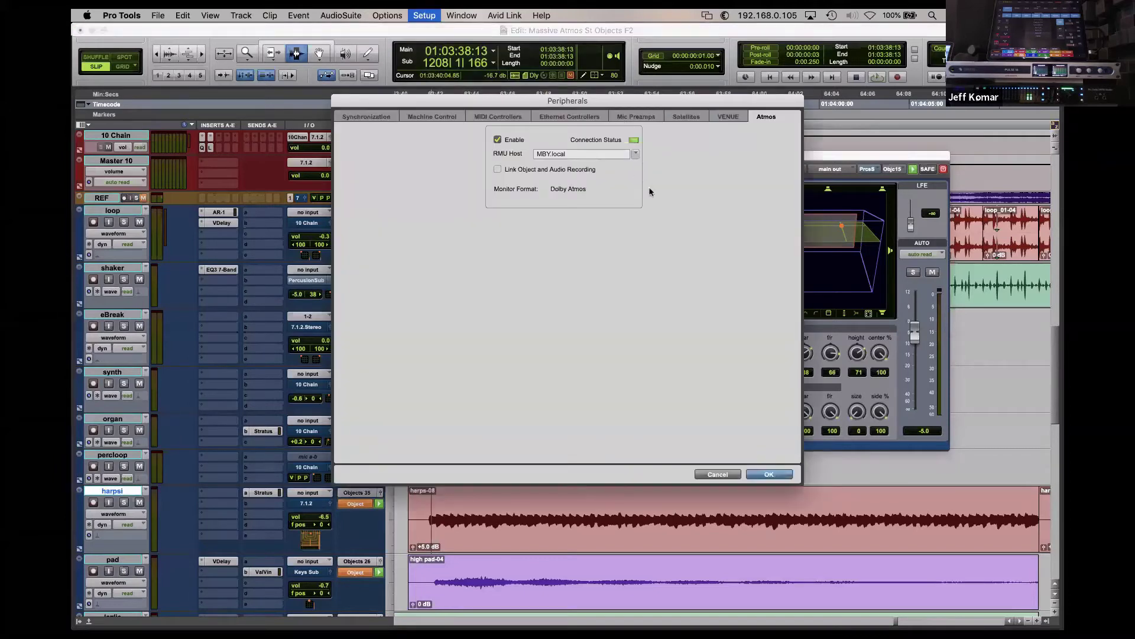
click(769, 475)
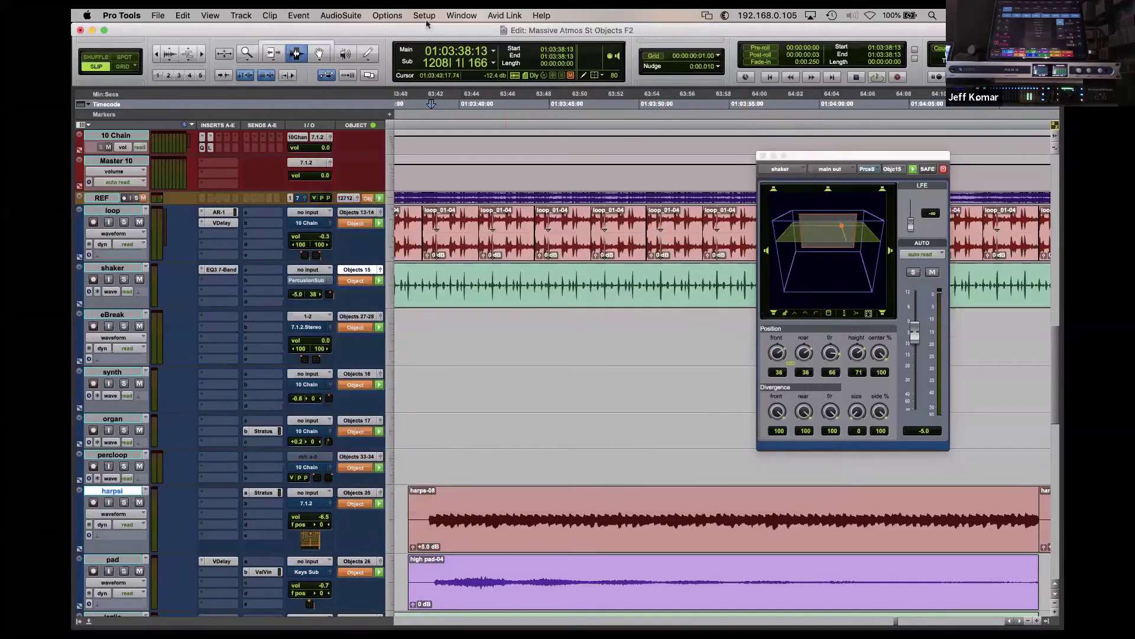
Expand all bus paths in the I/O Setup, examine the bed and object mappings, and cancel out of the setup.
click(424, 16)
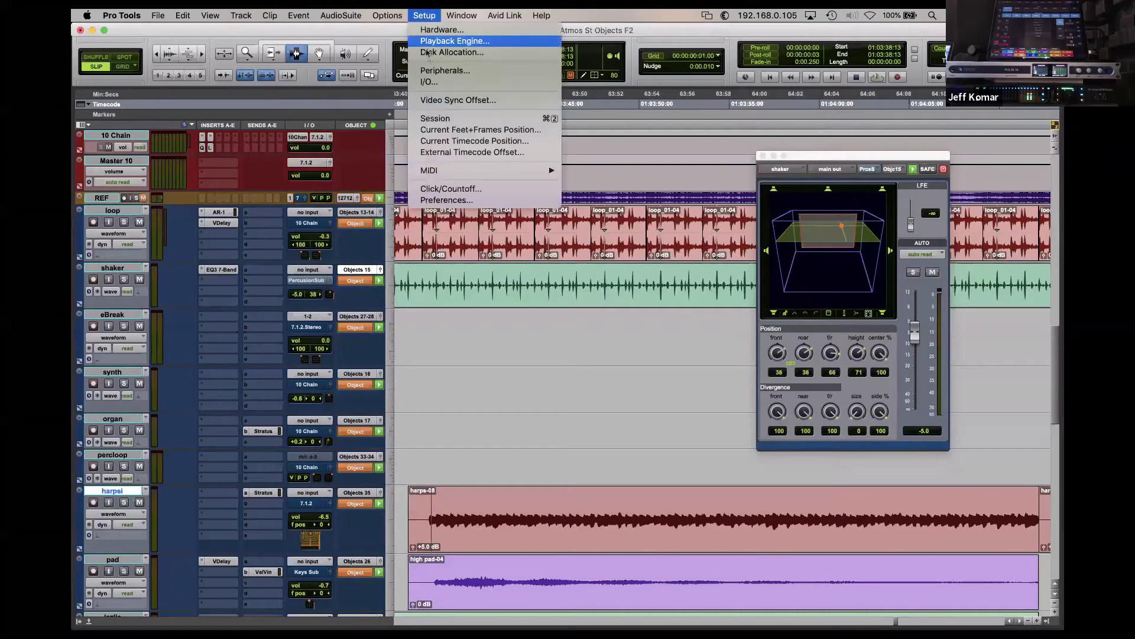
click(443, 82)
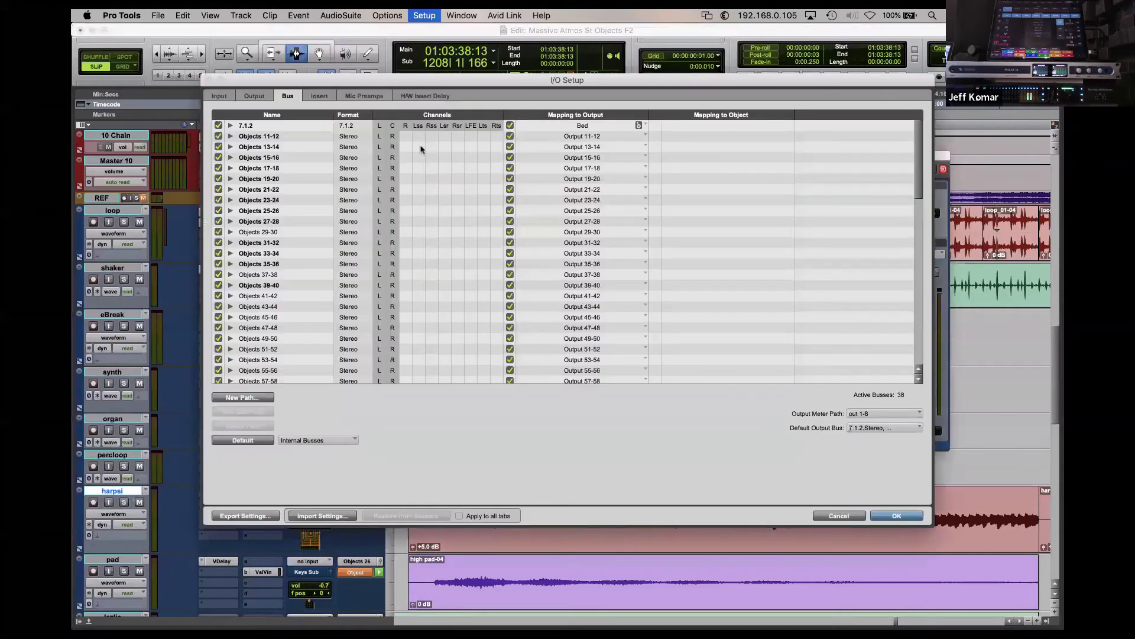
alt+click(231, 126)
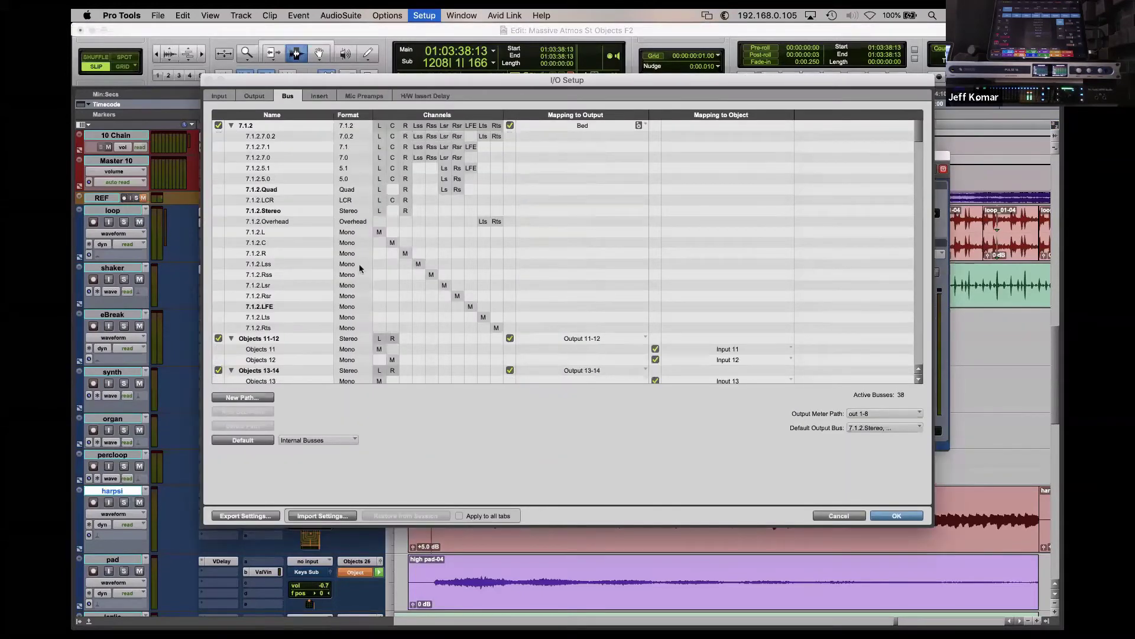
scroll(359, 267, down, 6)
scroll(364, 276, down, 7)
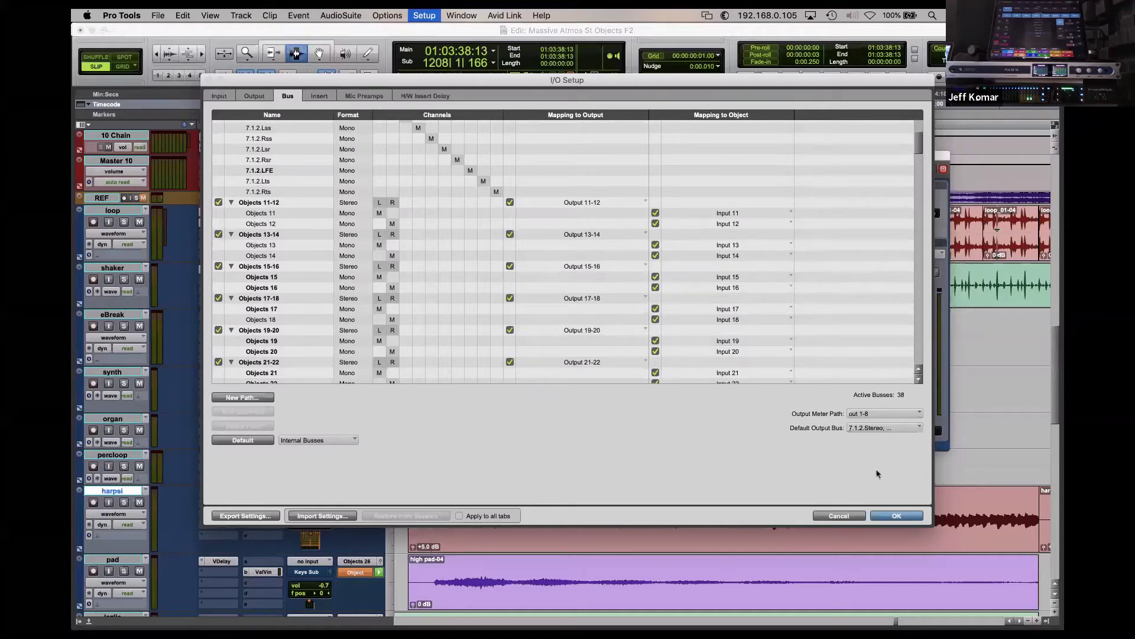
click(838, 516)
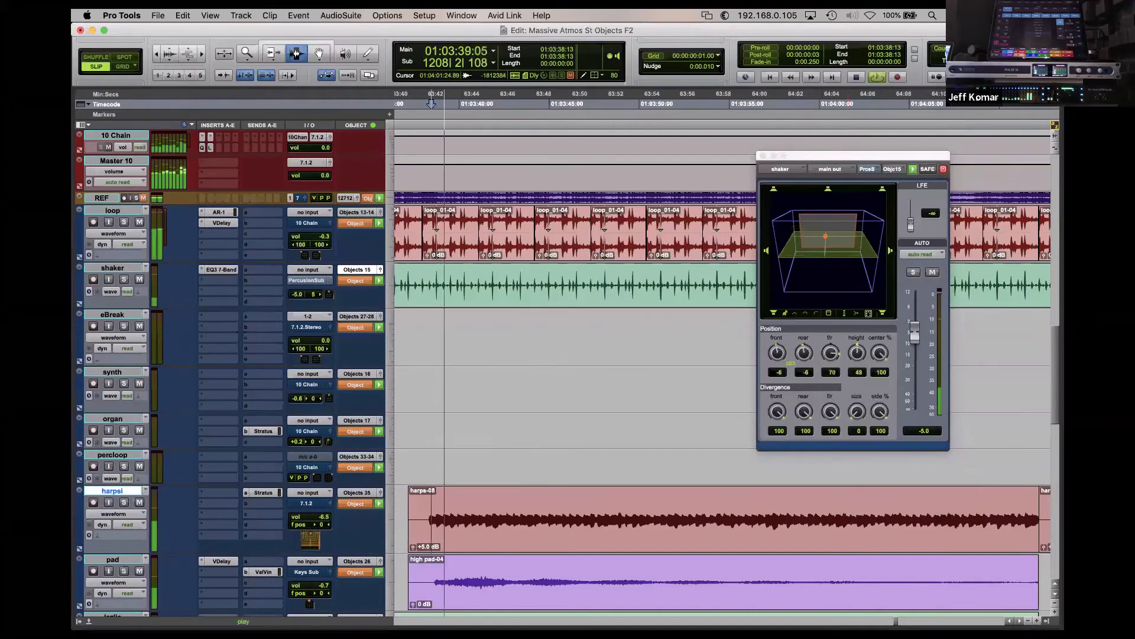
Switch to DADman and view the control room source meters while the Pro Tools session plays.
key(super+Tab)
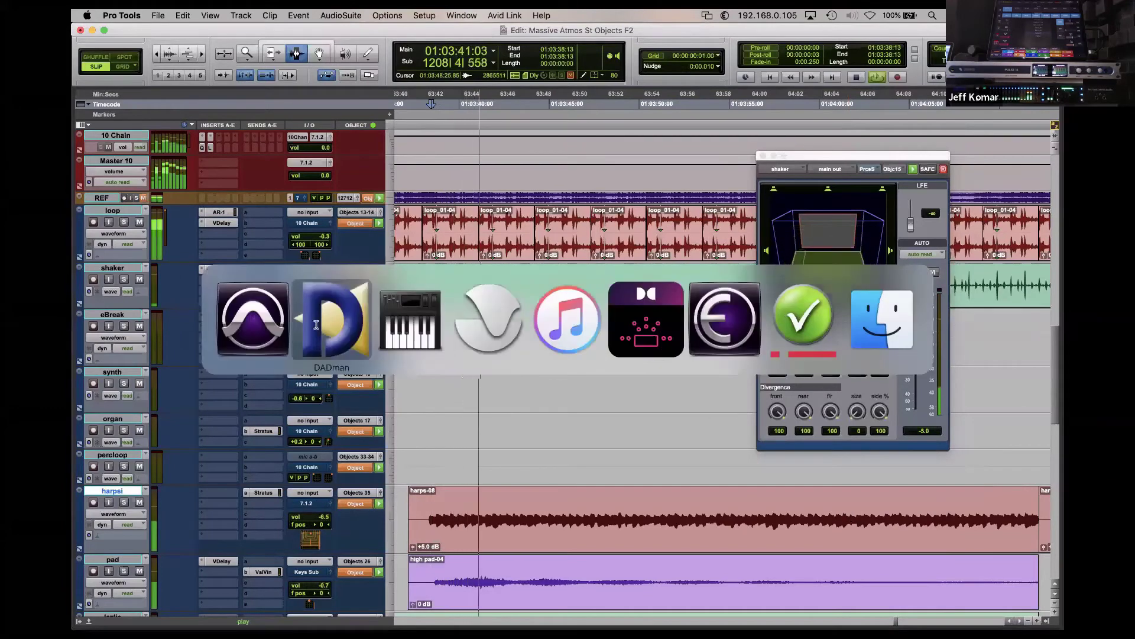
click(331, 322)
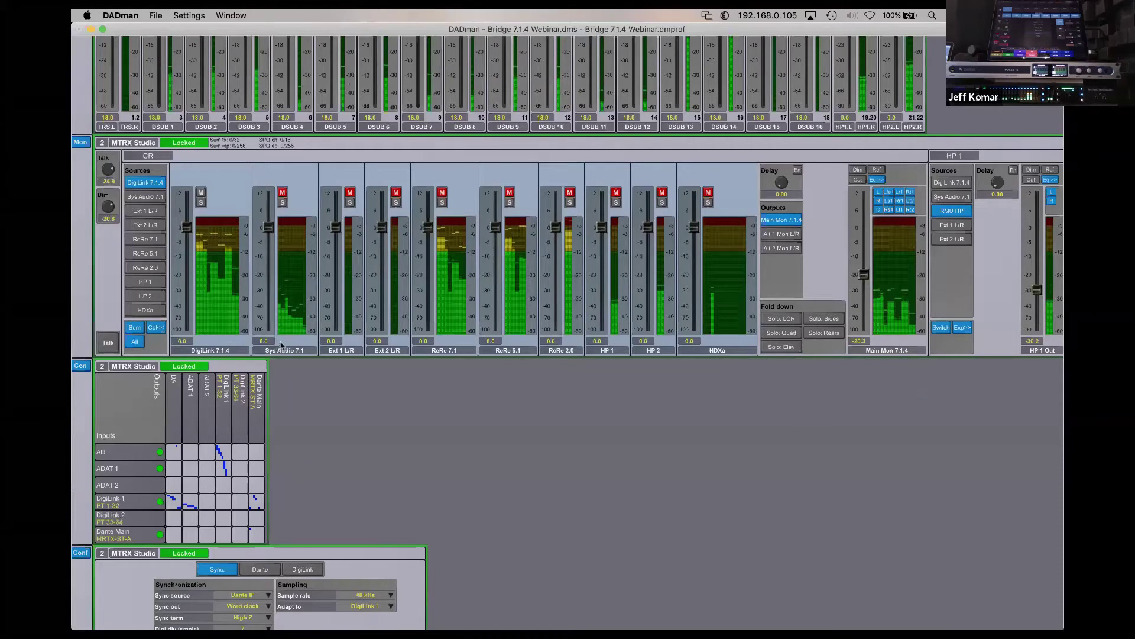
mouse_move(273, 318)
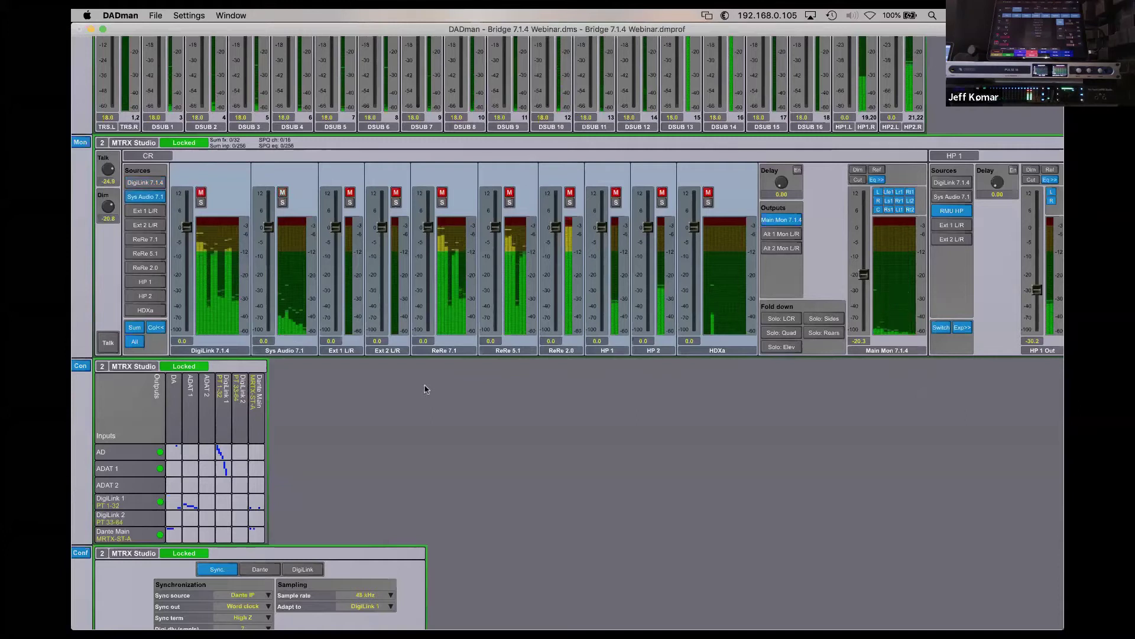
Switch to AudioFinder, play Dirty Chunk from the Loops favorite, and turn on loop playback.
key(super+Tab)
key(super+Tab)
key(super+Tab)
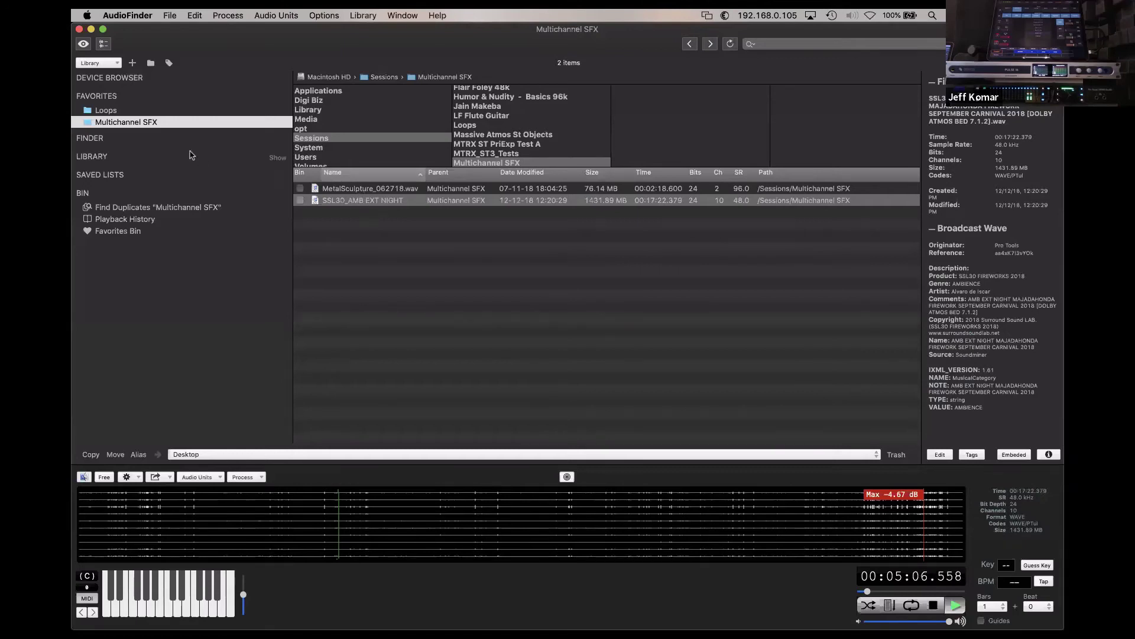
key(Up)
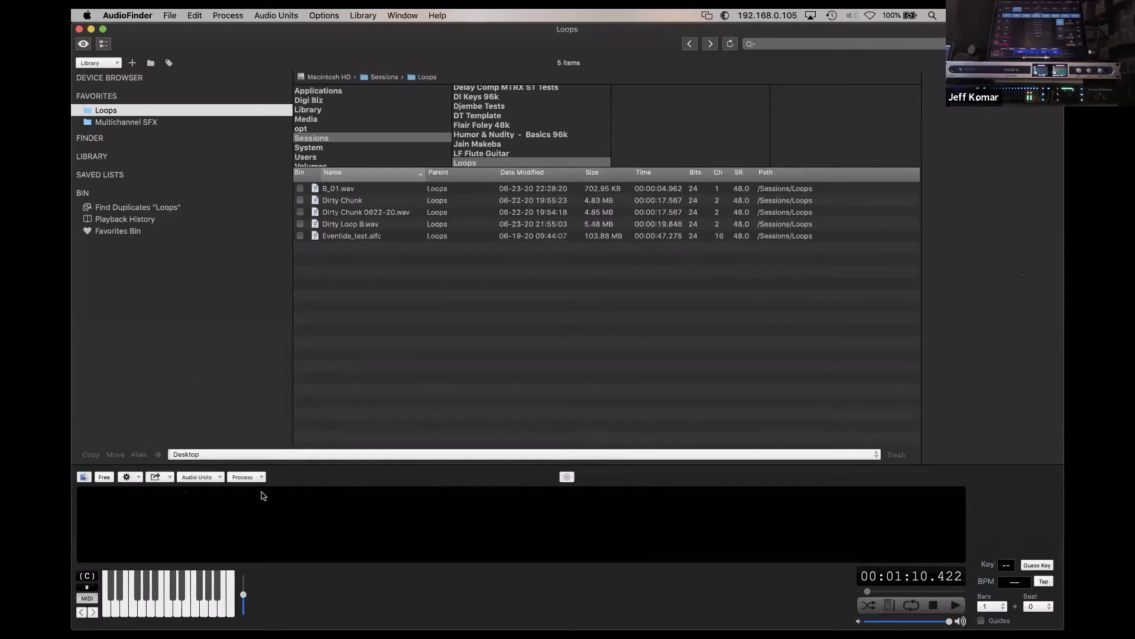
click(343, 202)
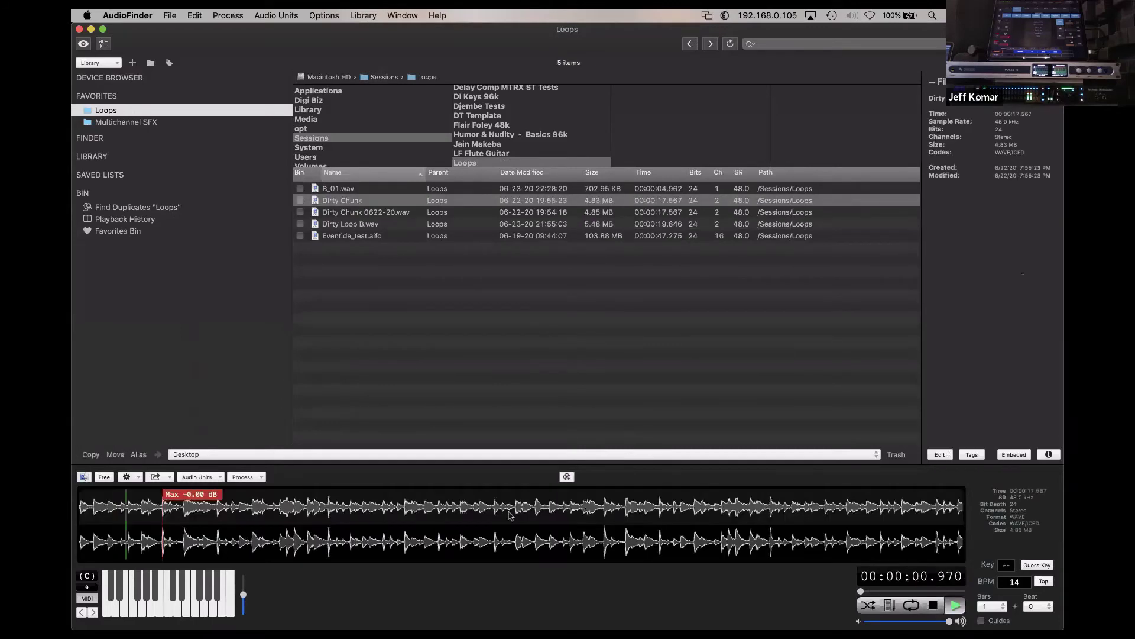
click(911, 605)
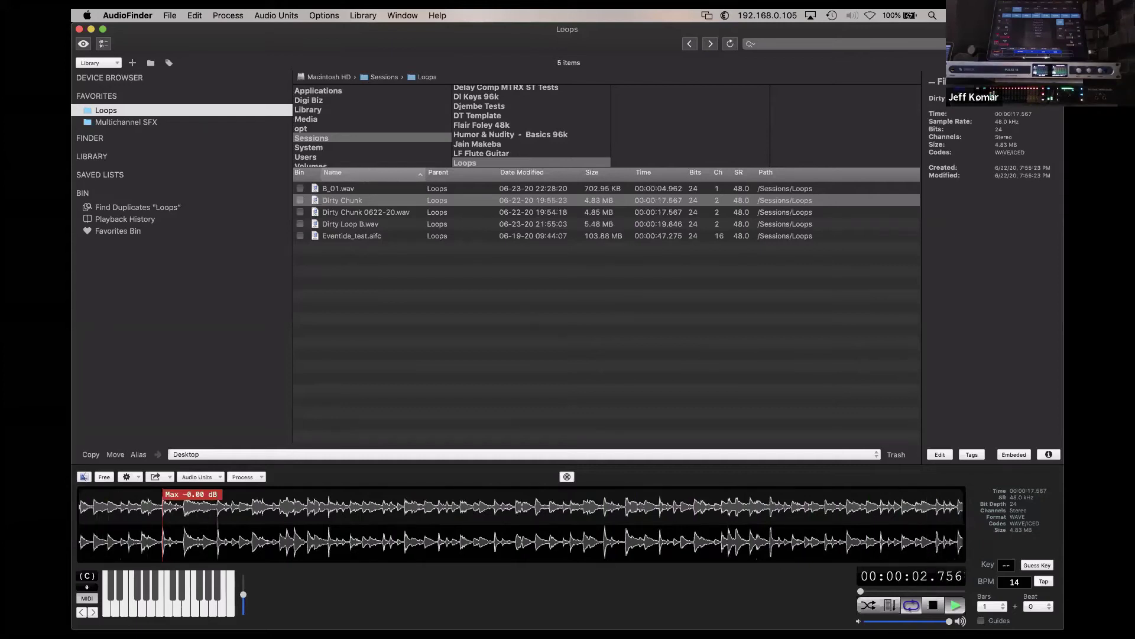
Open the Multichannel SFX favorite and play SSL30_AMB EXT NIGHT from near its beginning.
click(146, 125)
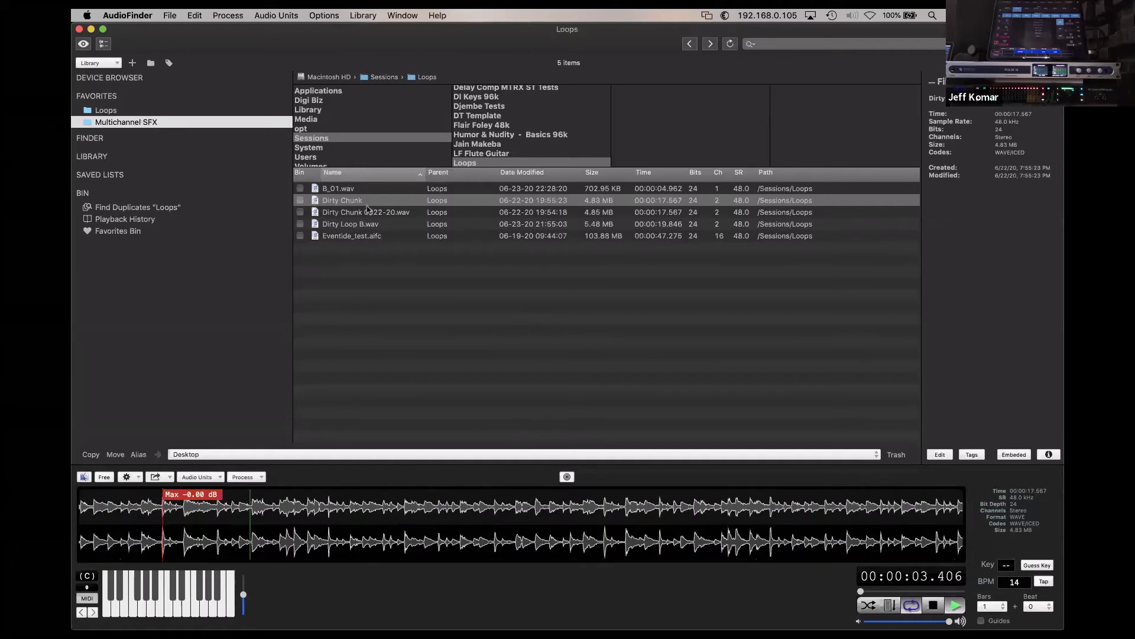
click(336, 201)
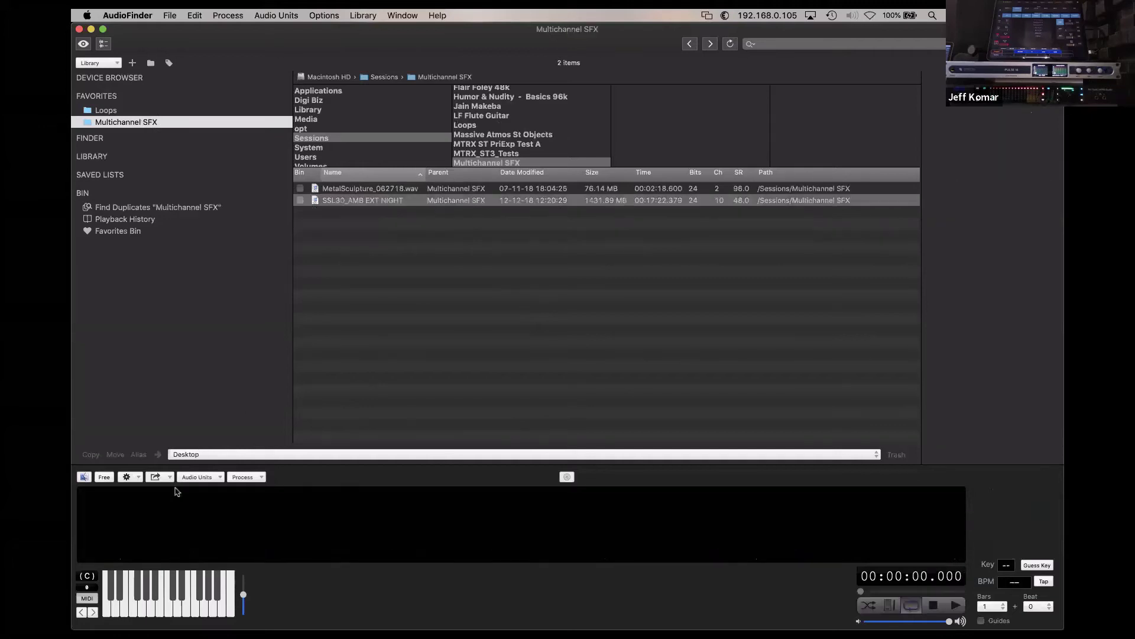
click(143, 520)
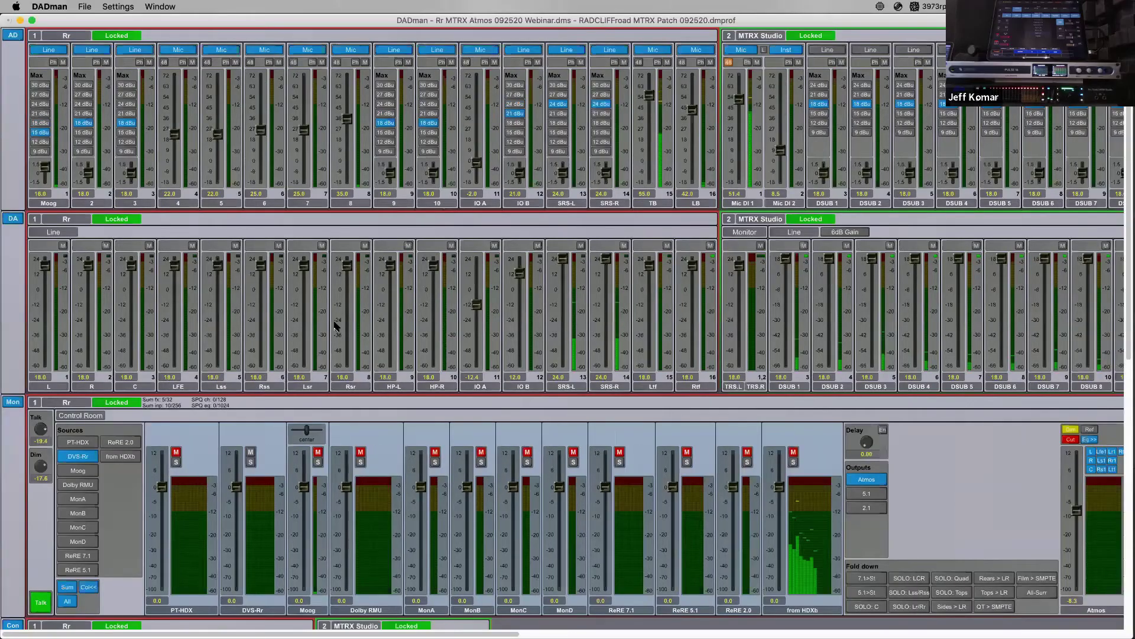
Switch to iTunes and play the song Born 2 Be.
key(super+Tab)
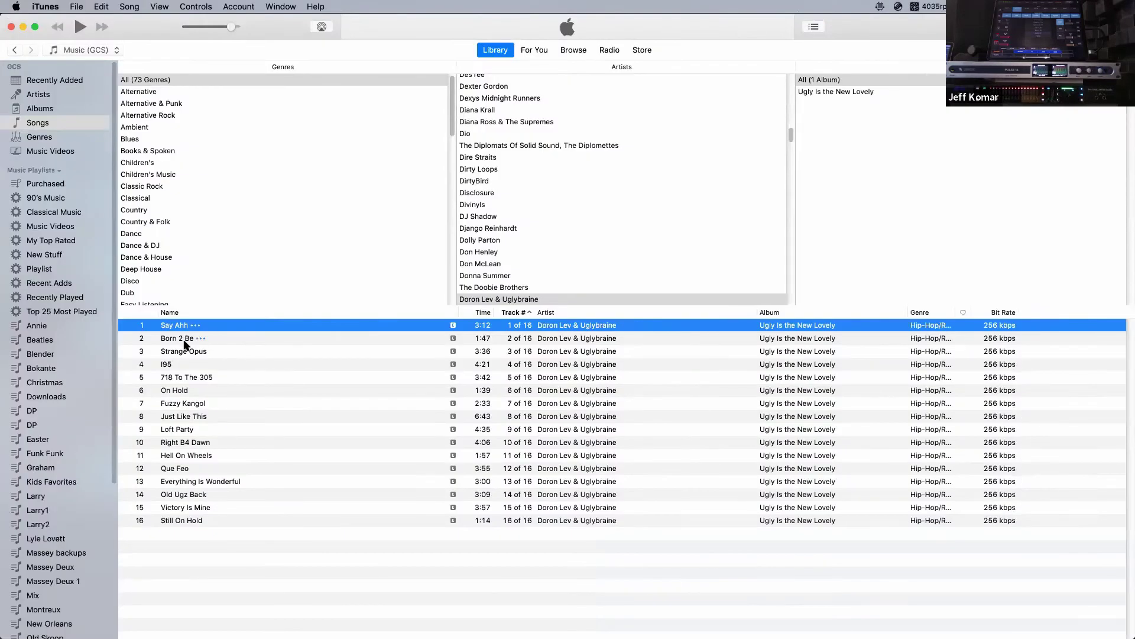
click(180, 340)
double_click(180, 340)
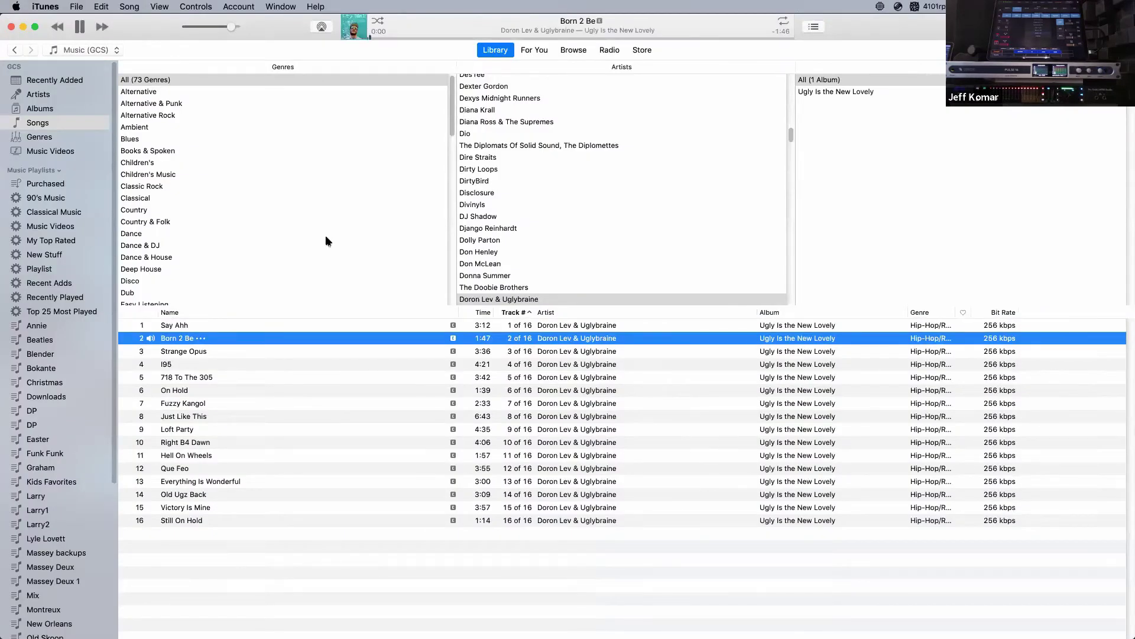
Switch to the shared remote screen and bring up its DADman to view the CR source meters.
key(super+Tab)
key(super+Tab)
key(super+Tab)
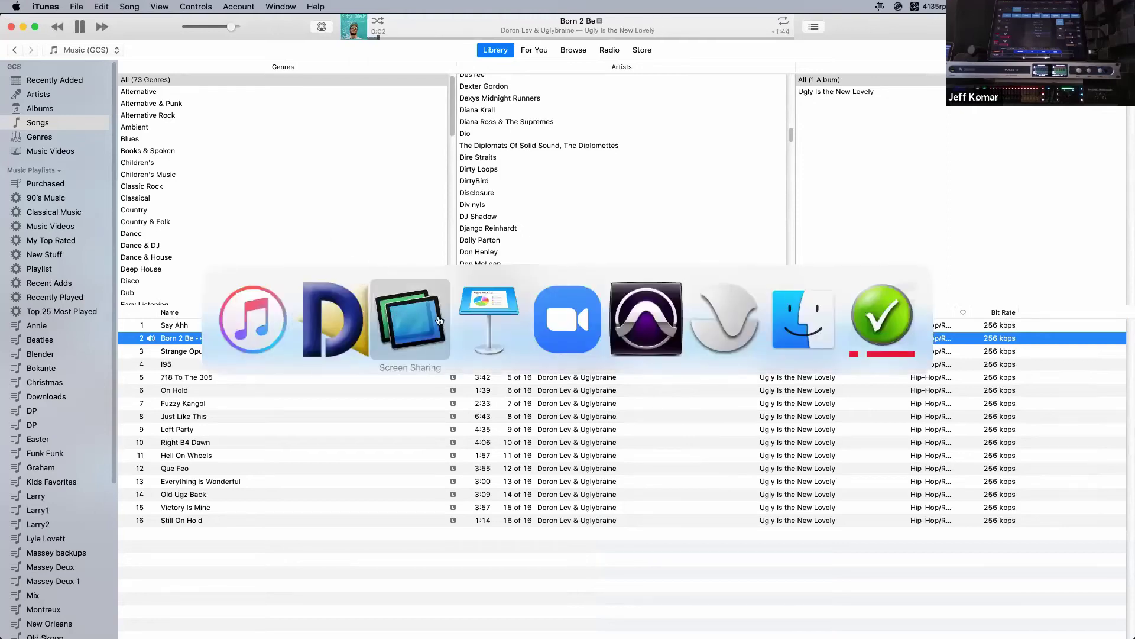
click(443, 322)
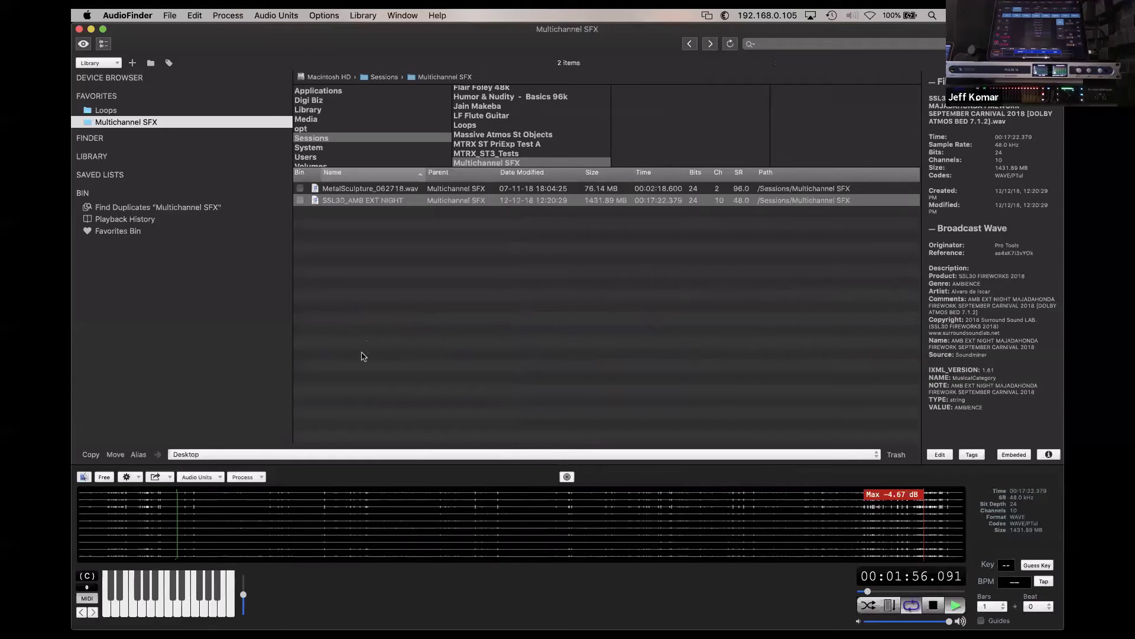
key(super+Tab)
key(super+Tab)
click(337, 322)
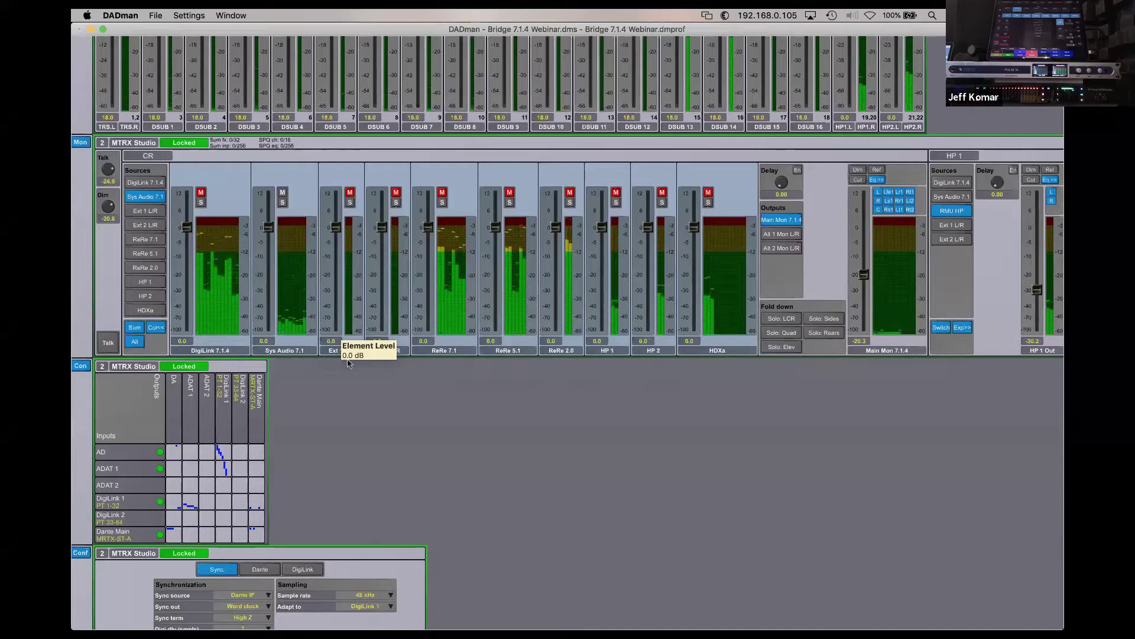
Switch to Pro Tools and stop the session playback.
key(super+Tab)
key(super+Tab)
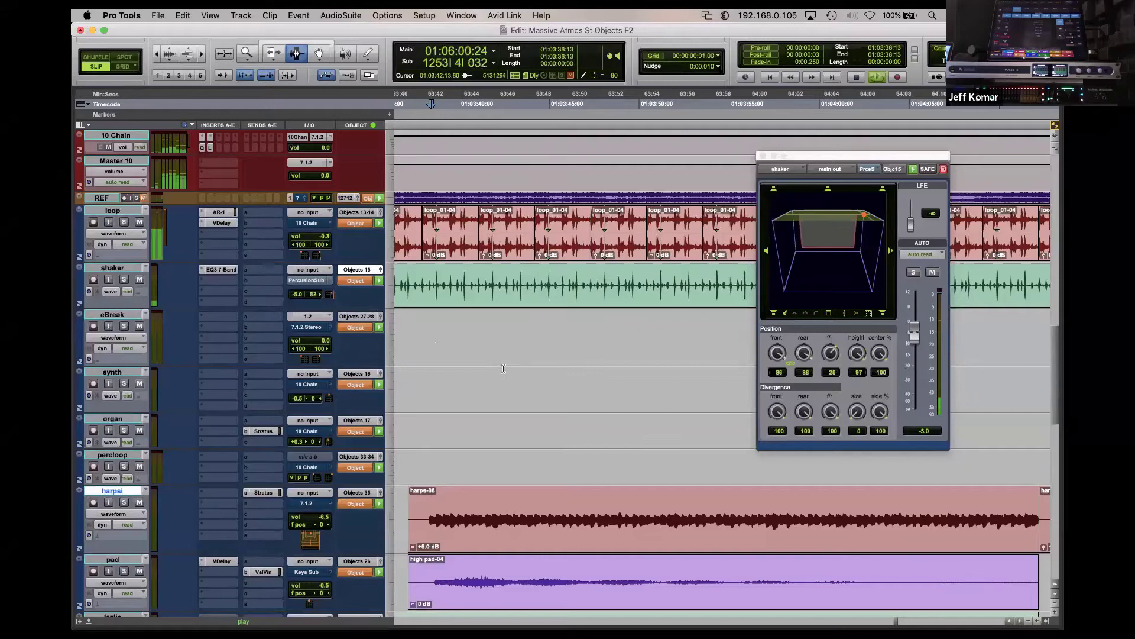
key(space)
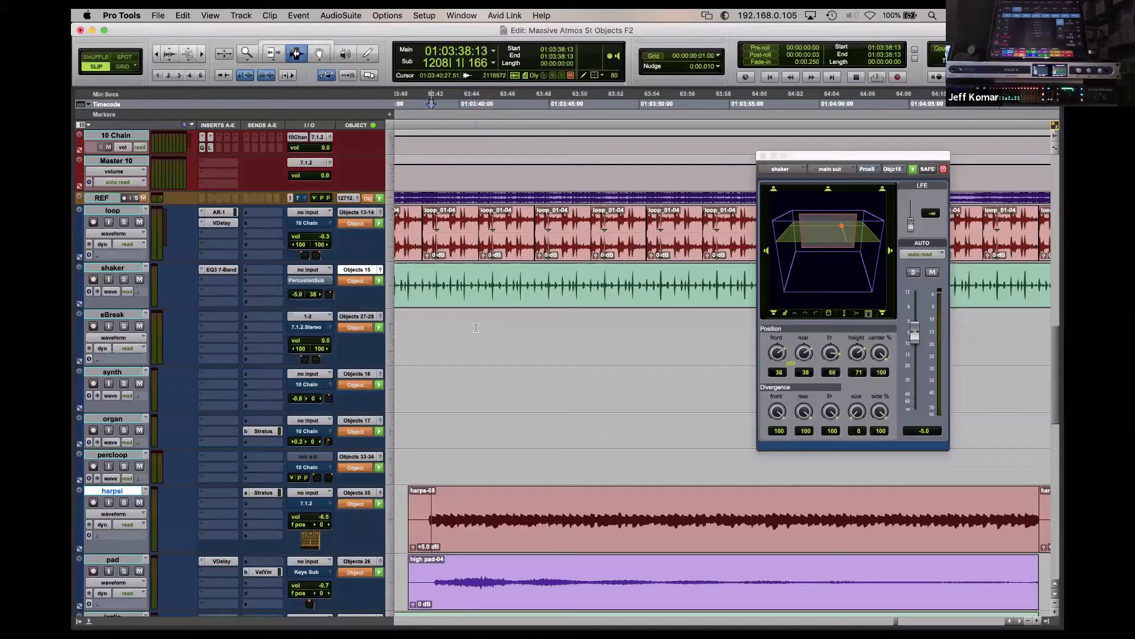
Switch to Dante Controller and expand the MBY transmitter and MRTX-ST-A receiver to examine their channel routing.
key(super+Tab)
key(super+Tab)
key(super+Tab)
key(super+Tab)
key(super+Tab)
key(super+Tab)
key(super+Tab)
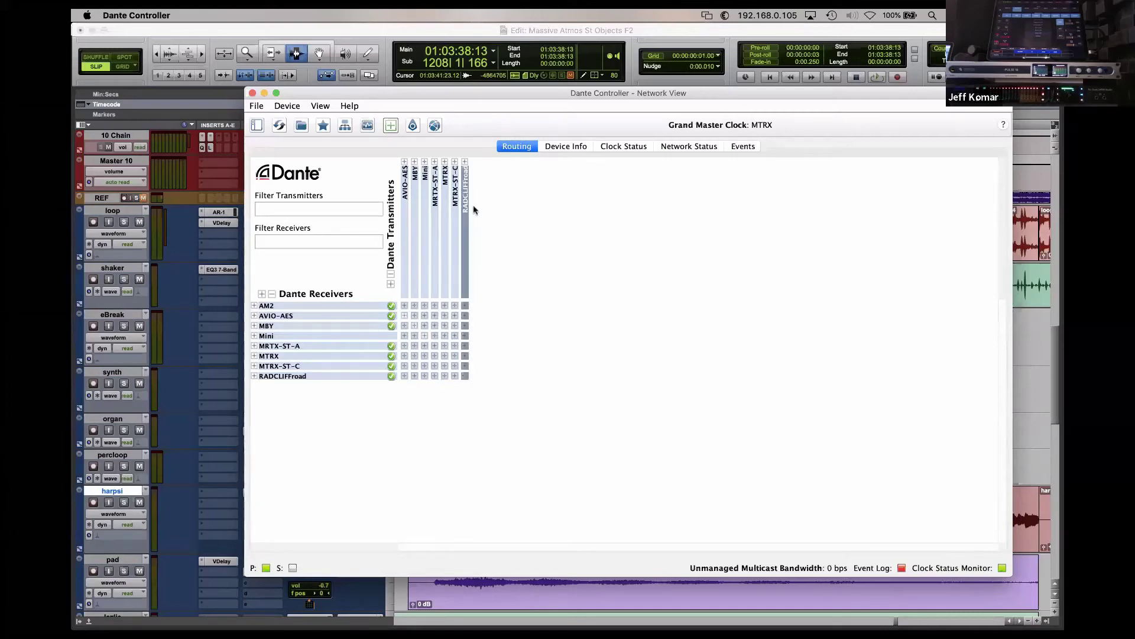
click(414, 161)
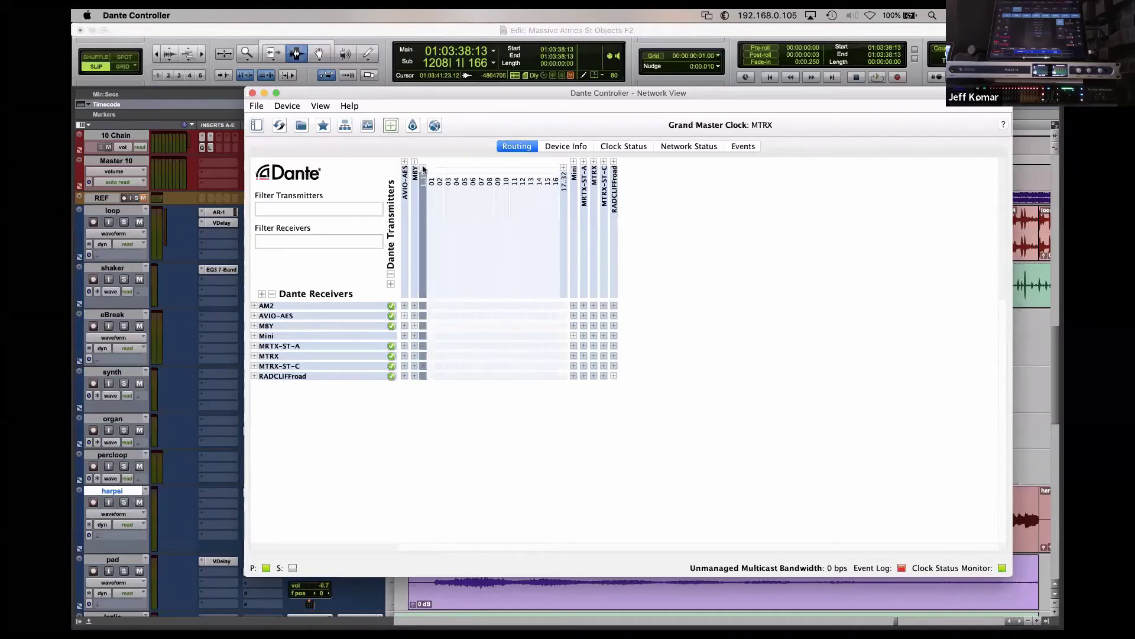
click(254, 346)
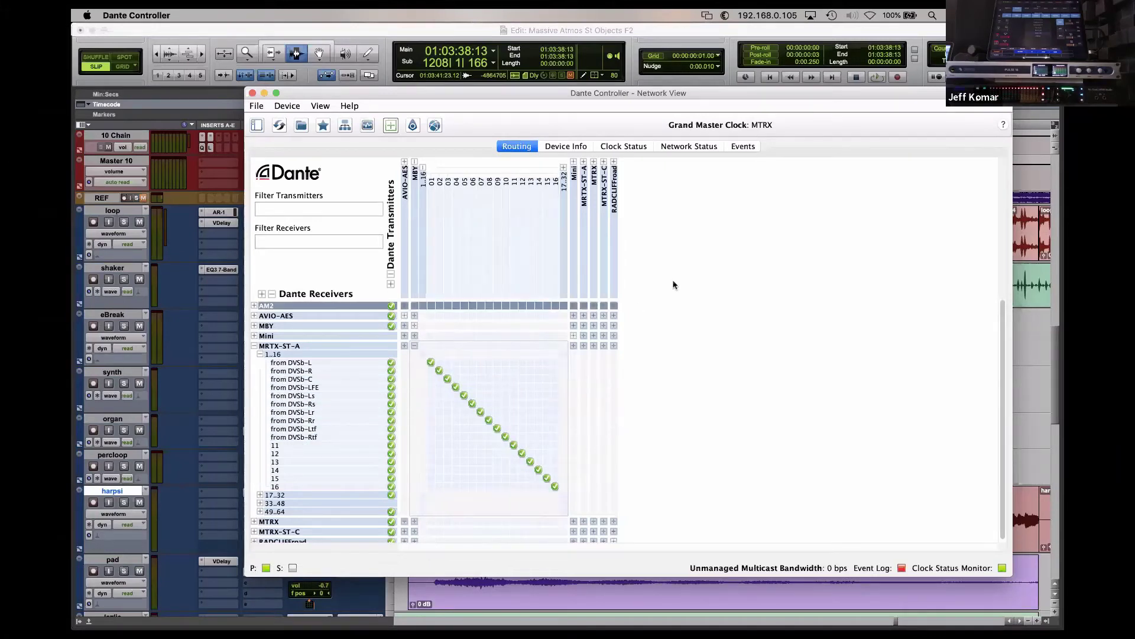
Open the device view for MRTX-ST-A, examine its receive channel subscriptions, and close the view.
key(super+d)
click(632, 148)
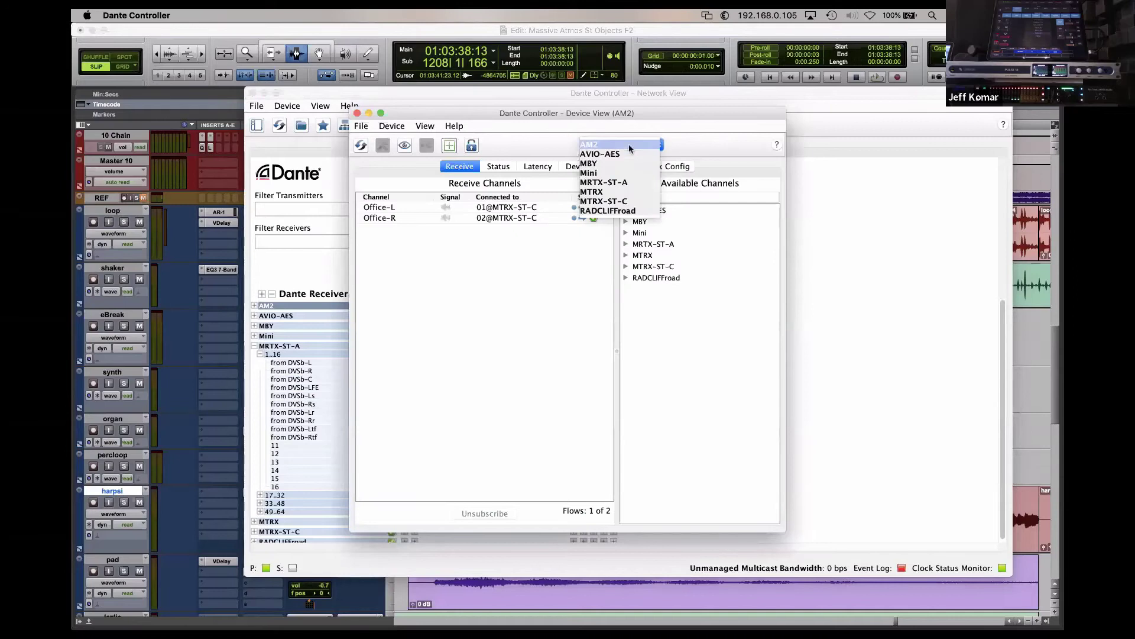
click(638, 188)
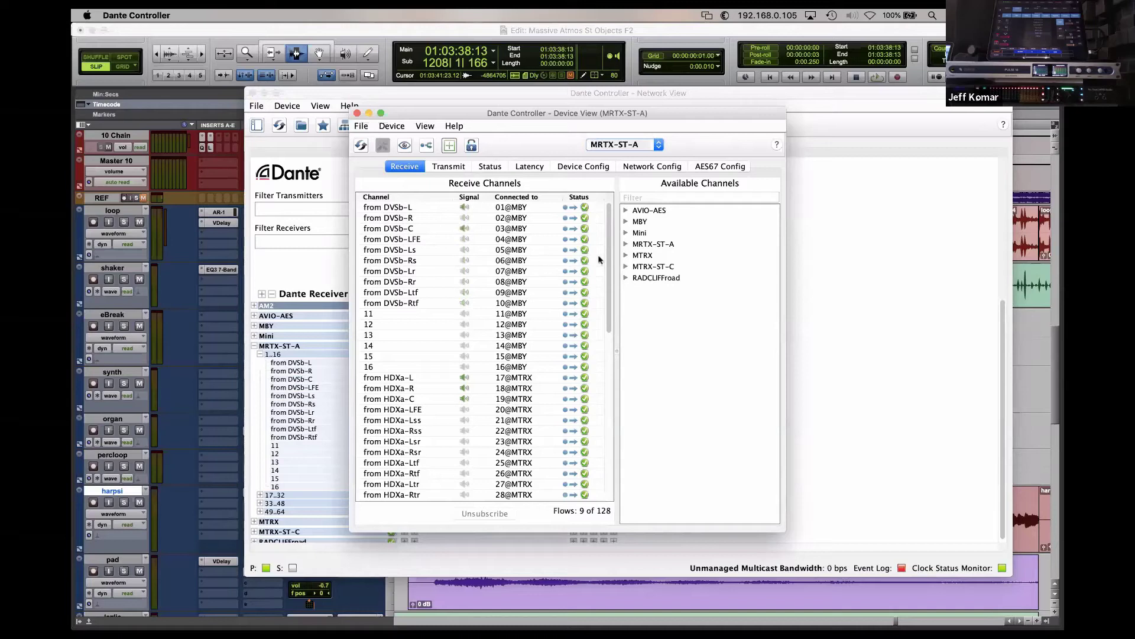
click(357, 113)
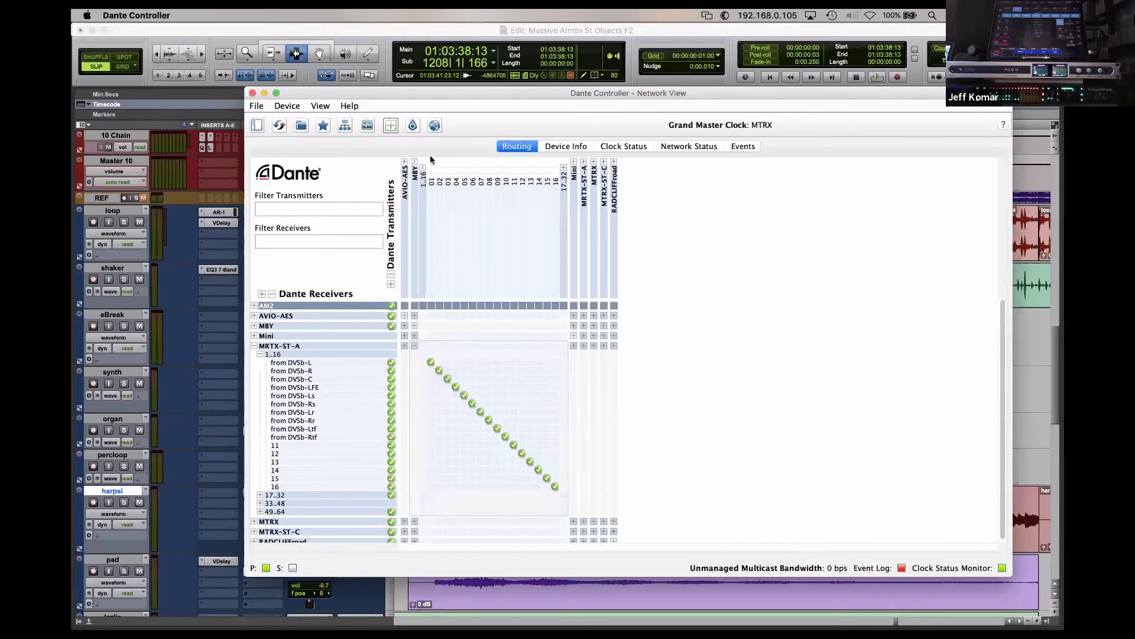
Switch to DADman, open the Monitor Profile configuration, and select Sys Audio 7.1 among the CR sources.
key(super+Tab)
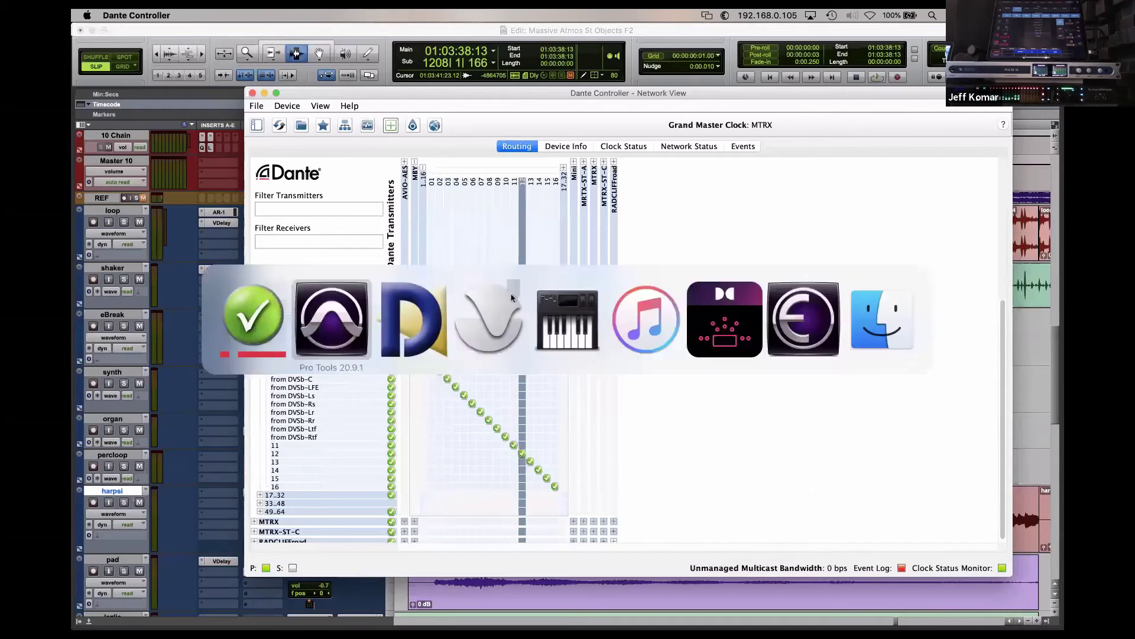
click(395, 329)
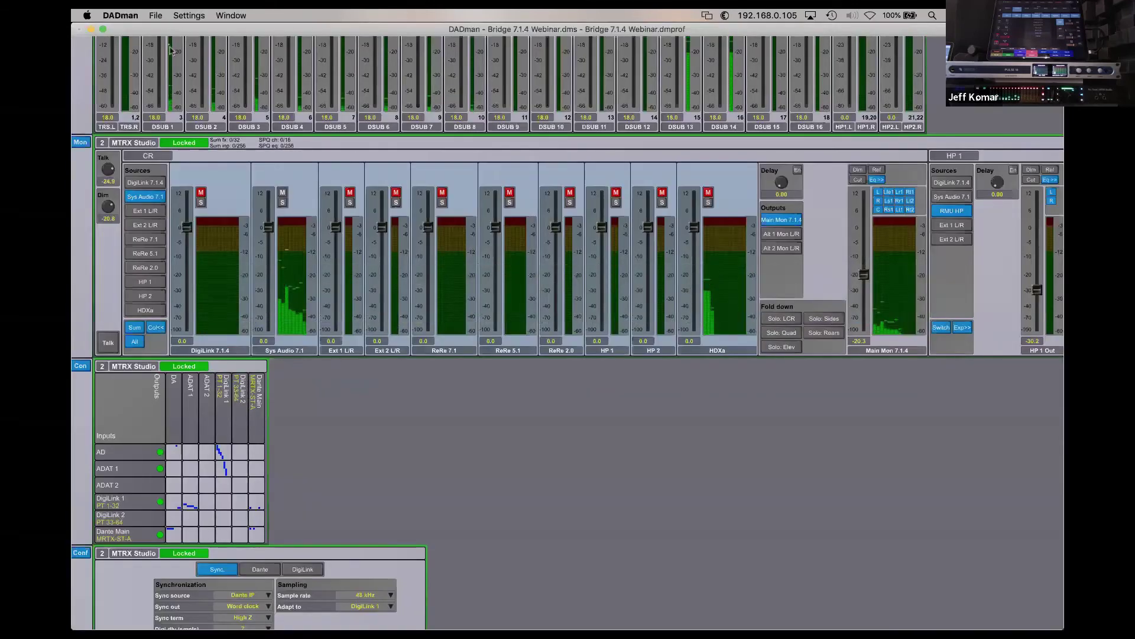
click(189, 15)
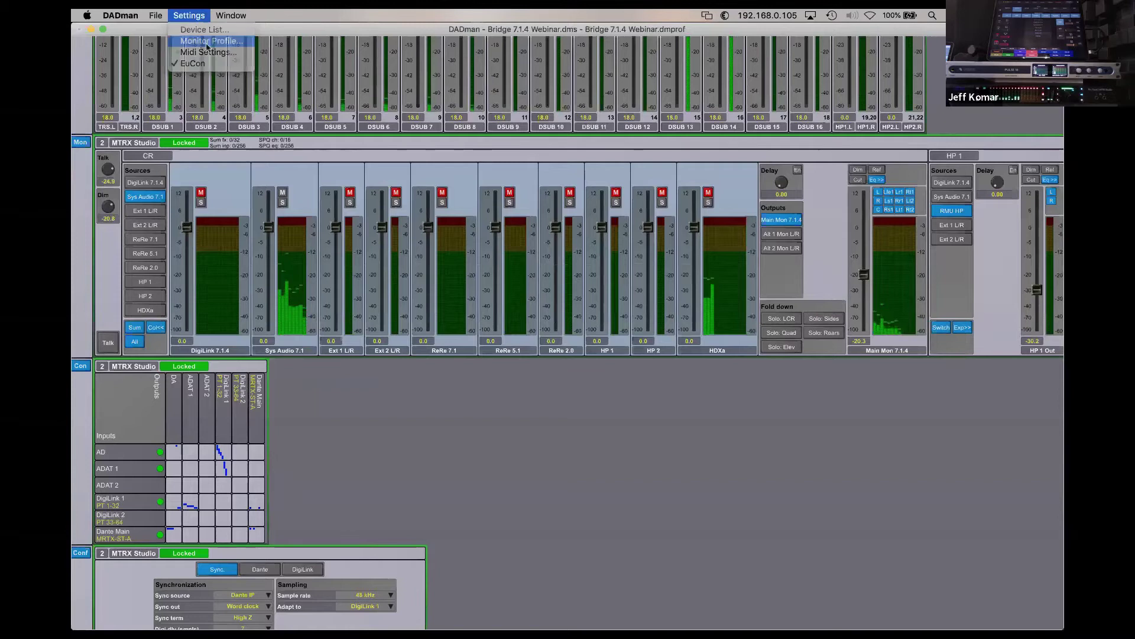
click(207, 42)
click(294, 247)
click(304, 259)
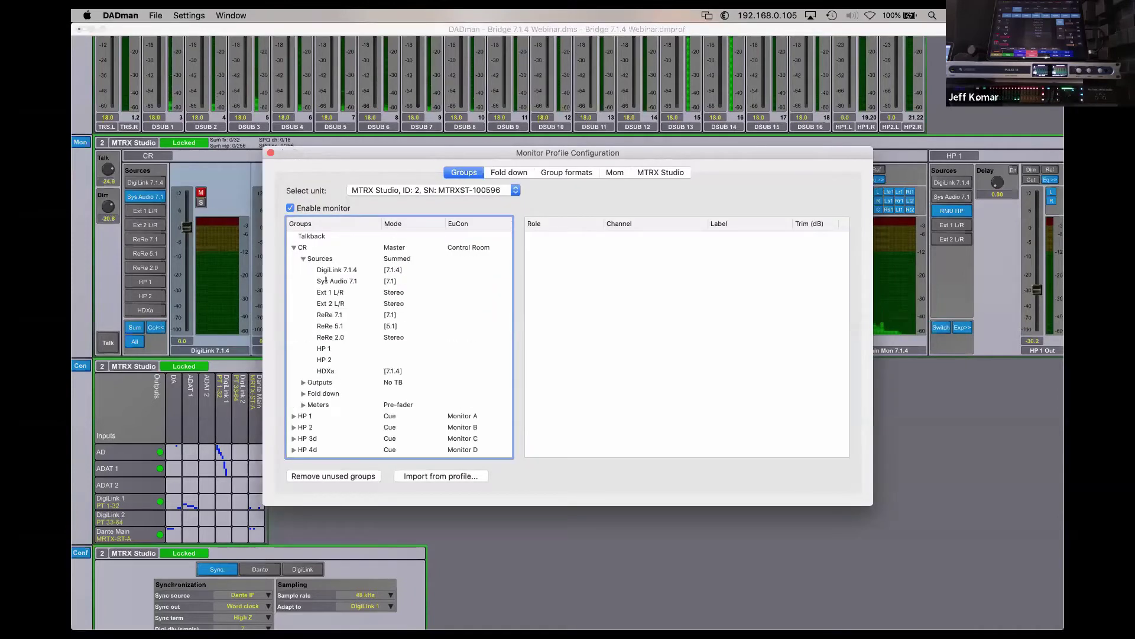
click(333, 282)
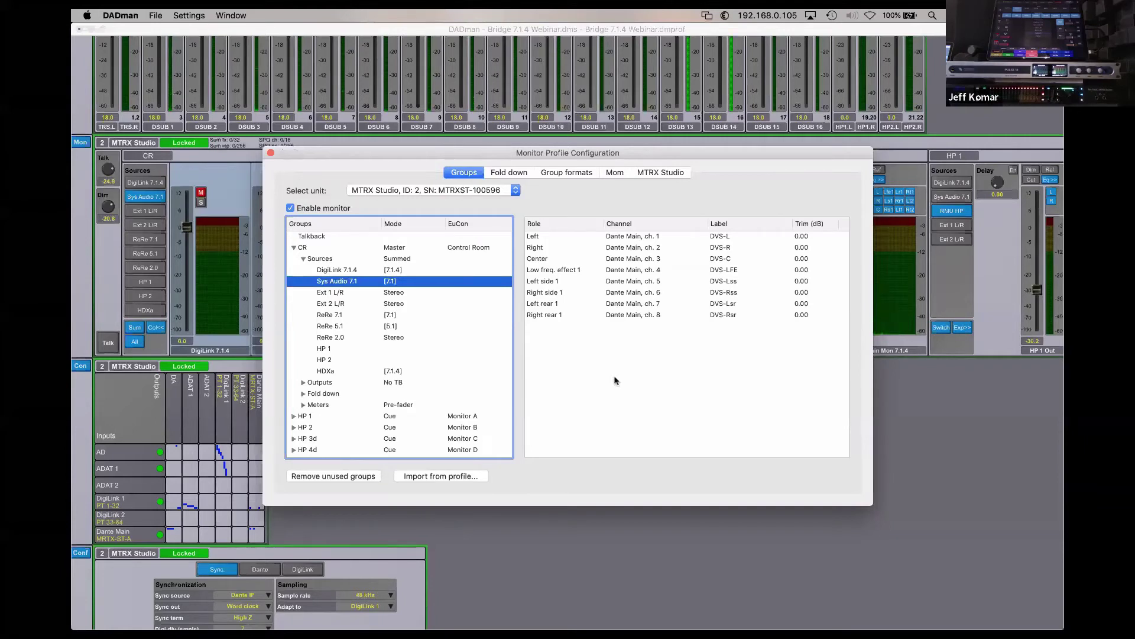
Set the Sys Audio 7.1 group format to [7.1.2], assign Dante Main channels 9 and 10 to its top channels, and close the configuration.
right_click(391, 286)
mouse_move(438, 318)
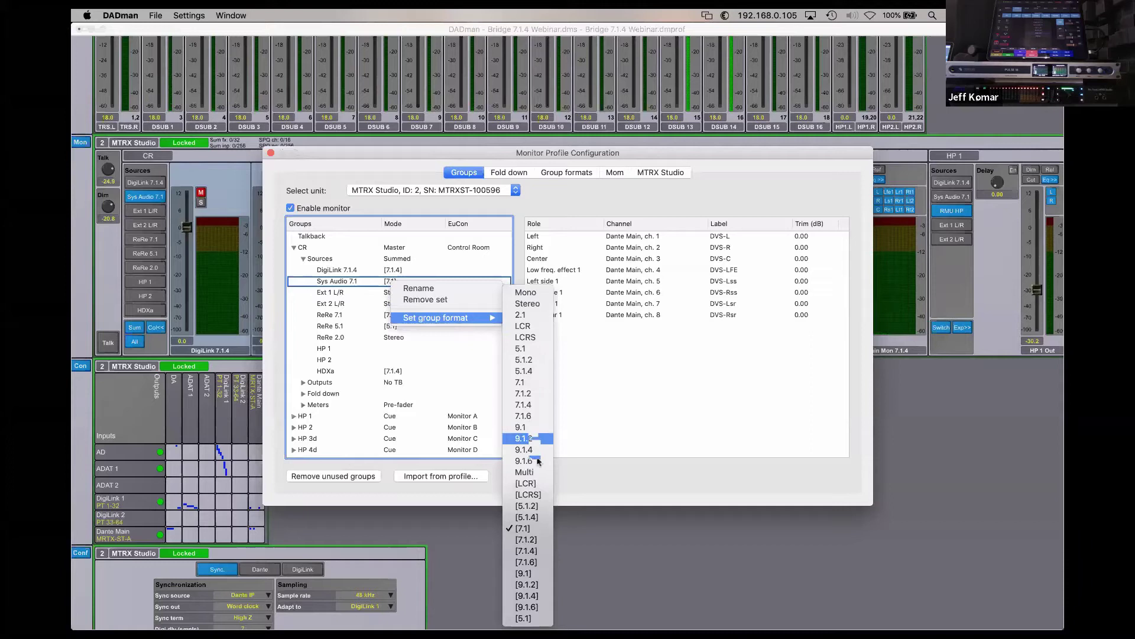
click(523, 528)
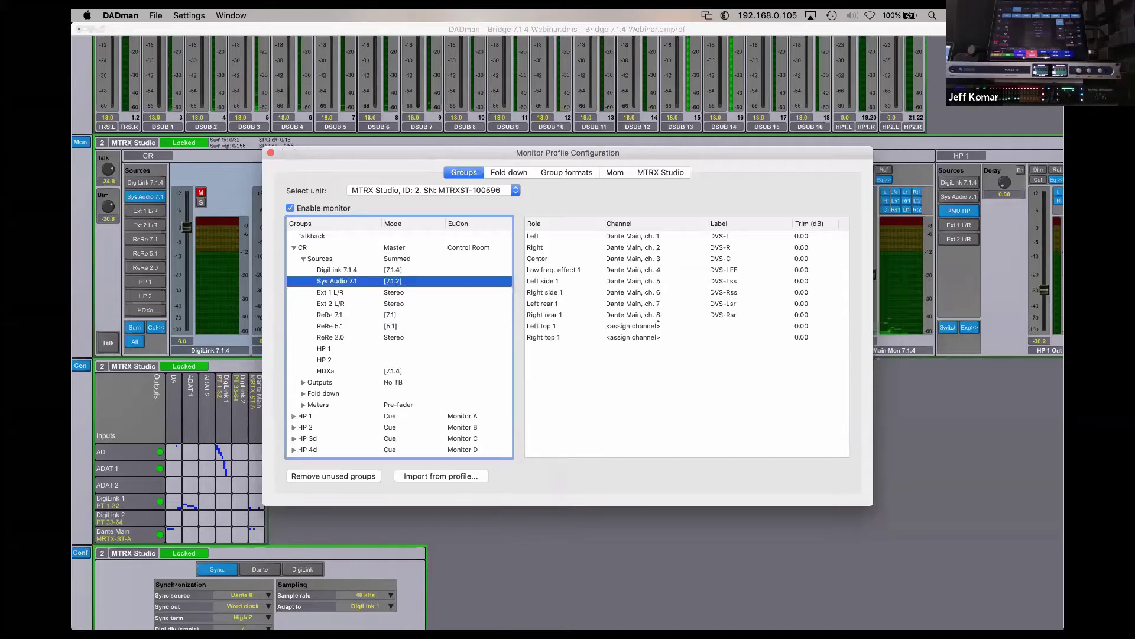
click(643, 326)
click(643, 326)
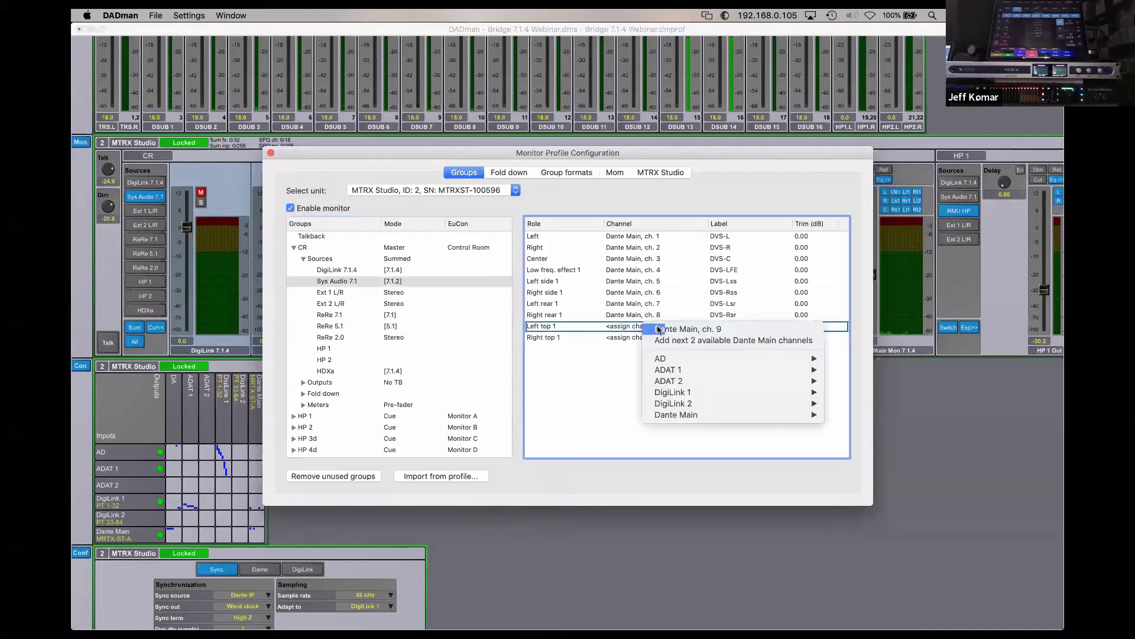
click(734, 341)
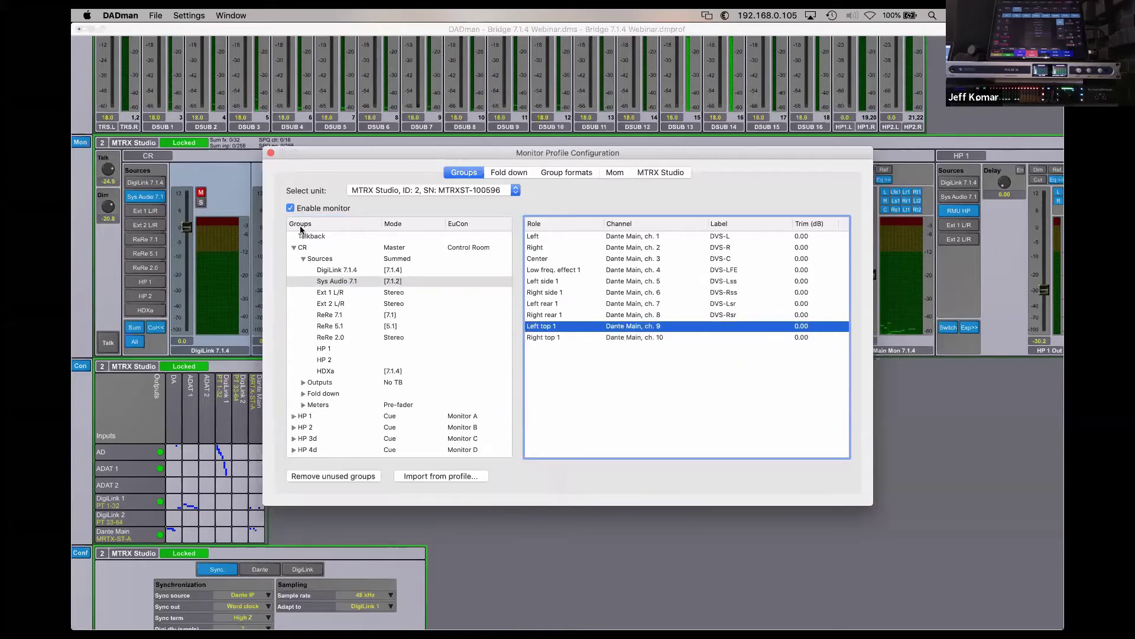
click(271, 153)
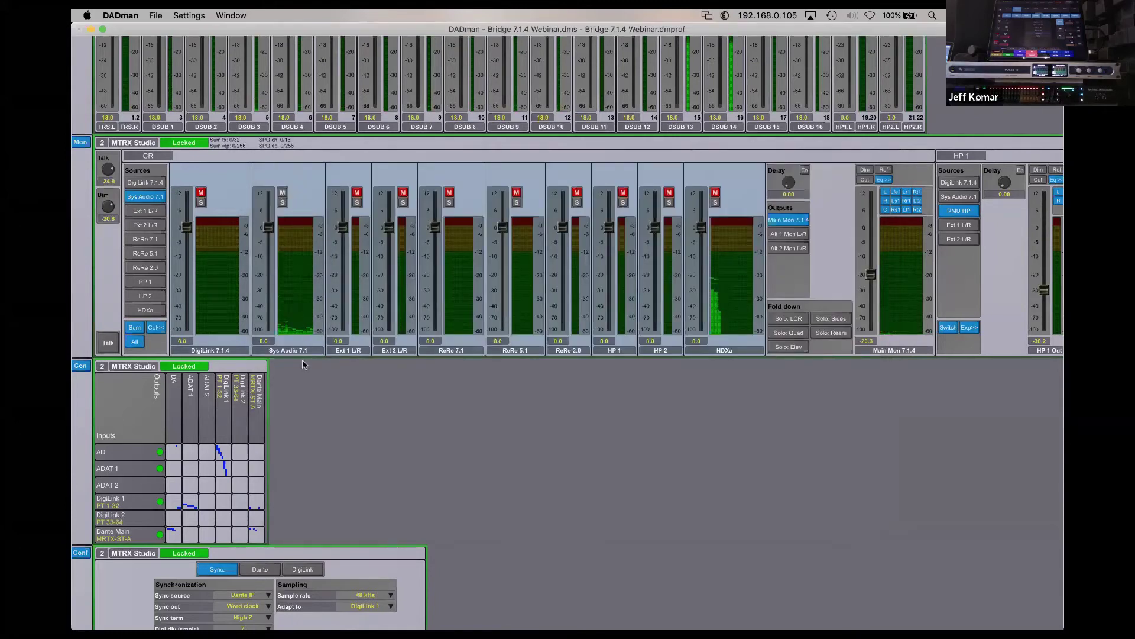
Switch to AudioFinder, play SSL30_AMB EXT NIGHT from an earlier point near its beginning, and stop playback.
key(super+Tab)
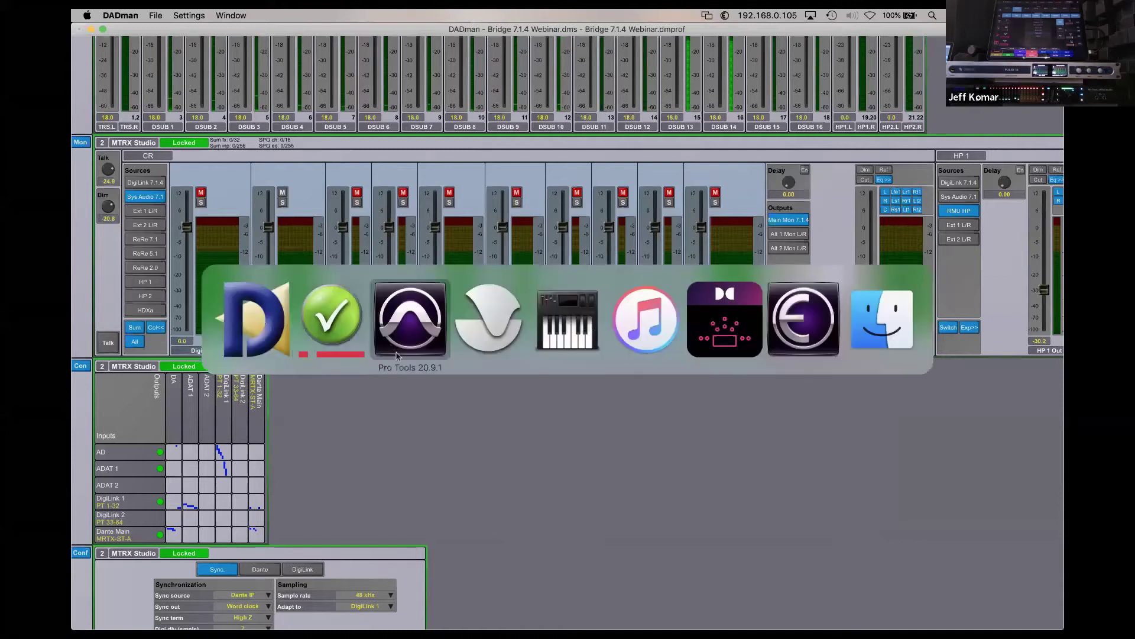
click(485, 353)
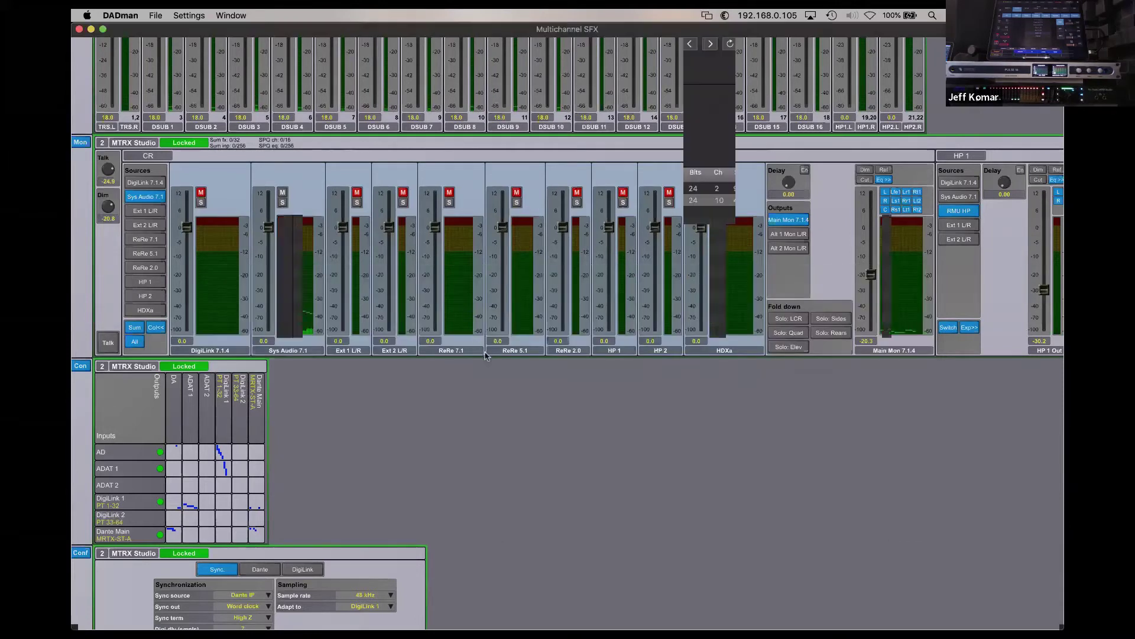
click(142, 519)
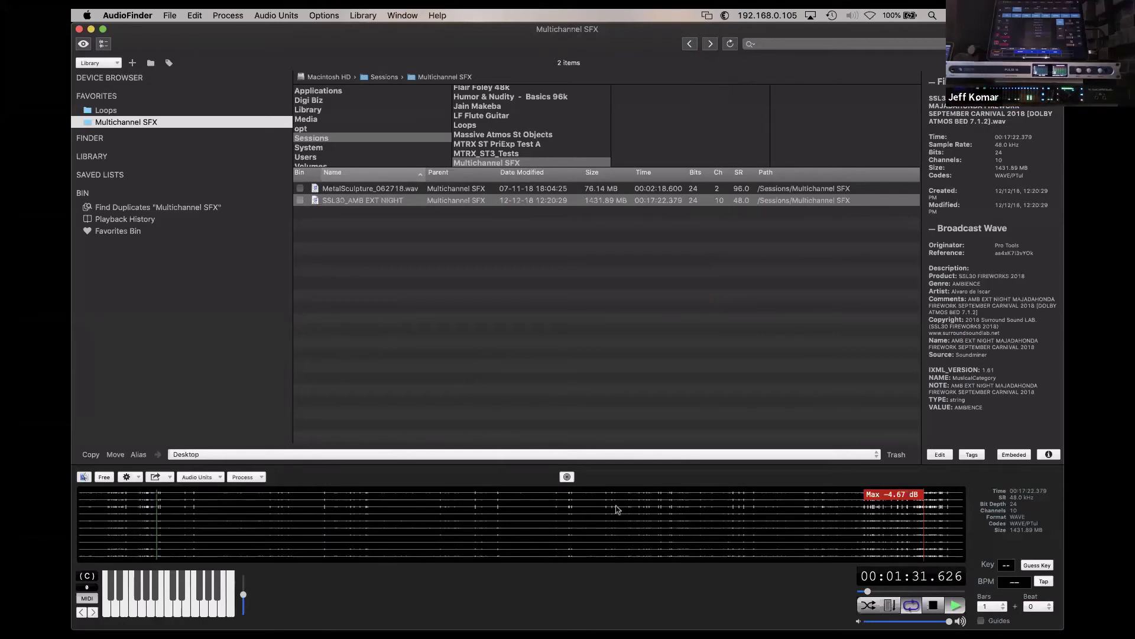
click(933, 605)
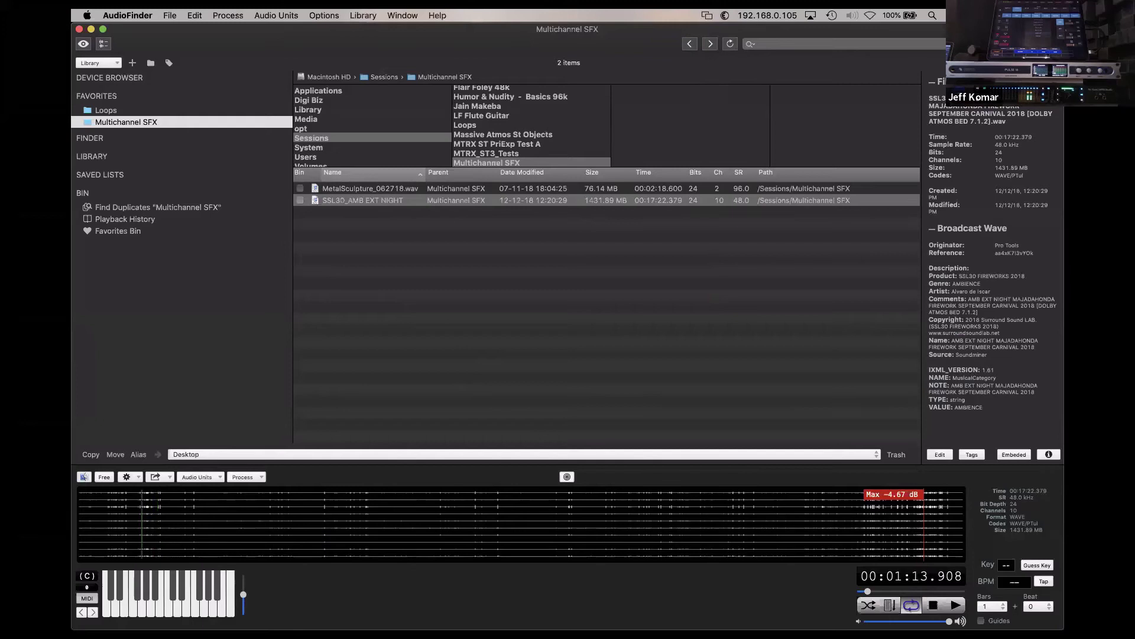
Return to the local computer, switch to Keynote, and advance through slide 9 to slide 10 on EUCON monitoring.
key(super+Tab)
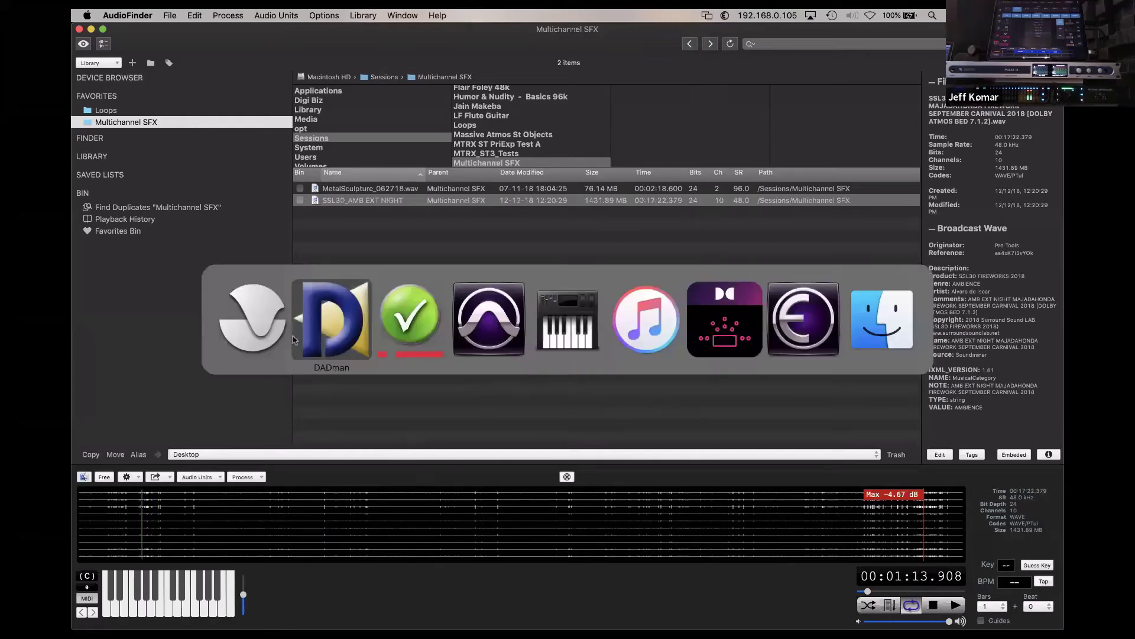
click(494, 324)
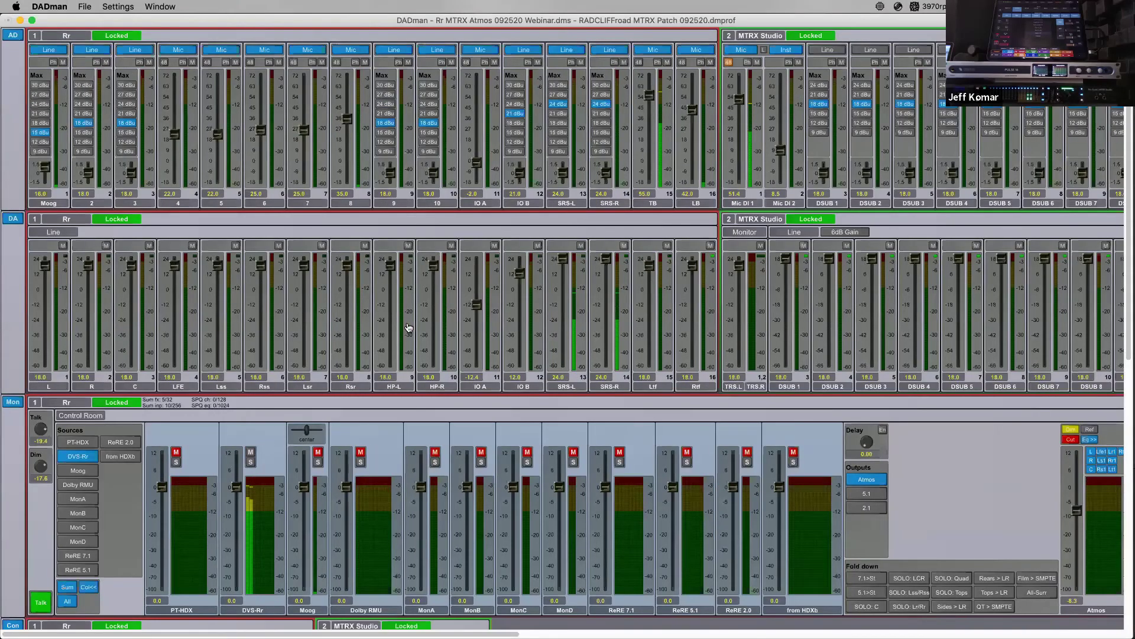
key(super+Tab)
click(489, 311)
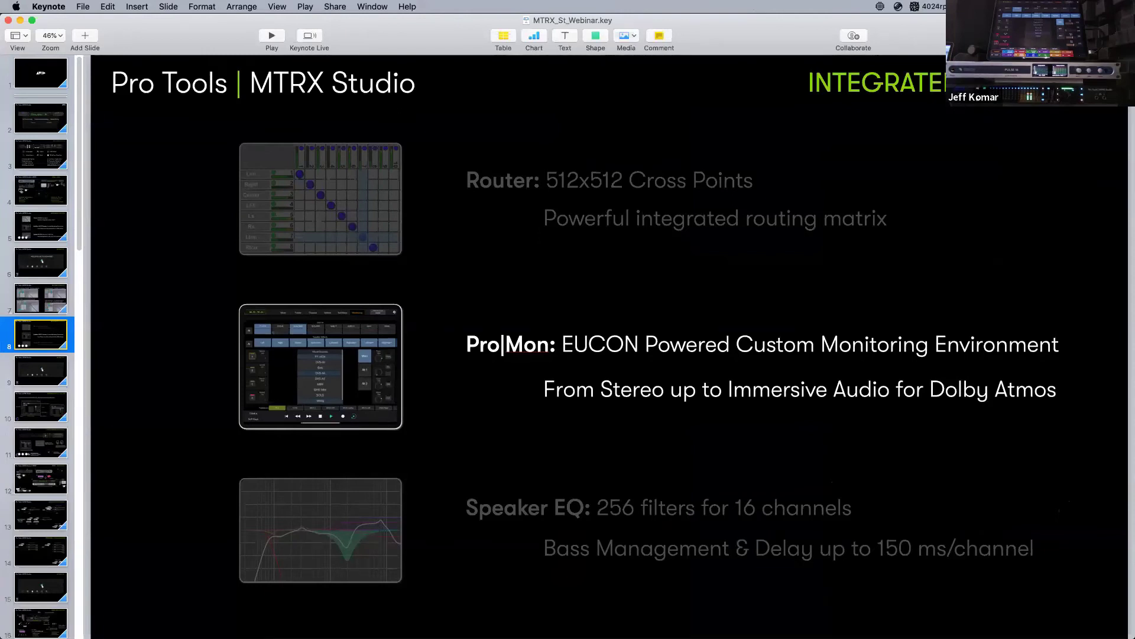
click(52, 383)
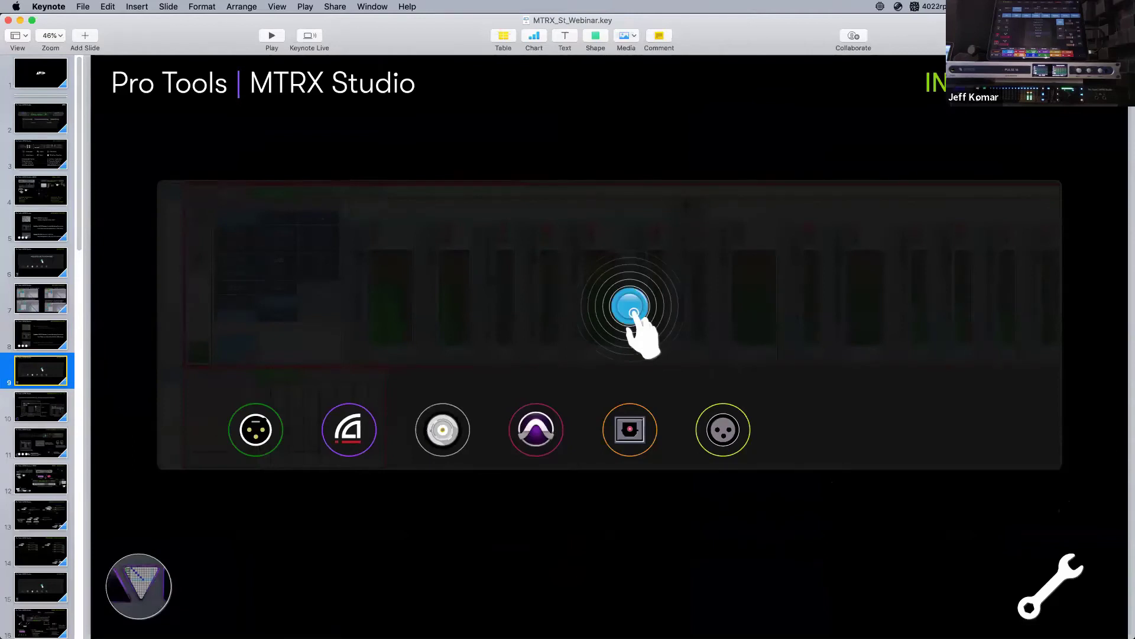
key(Down)
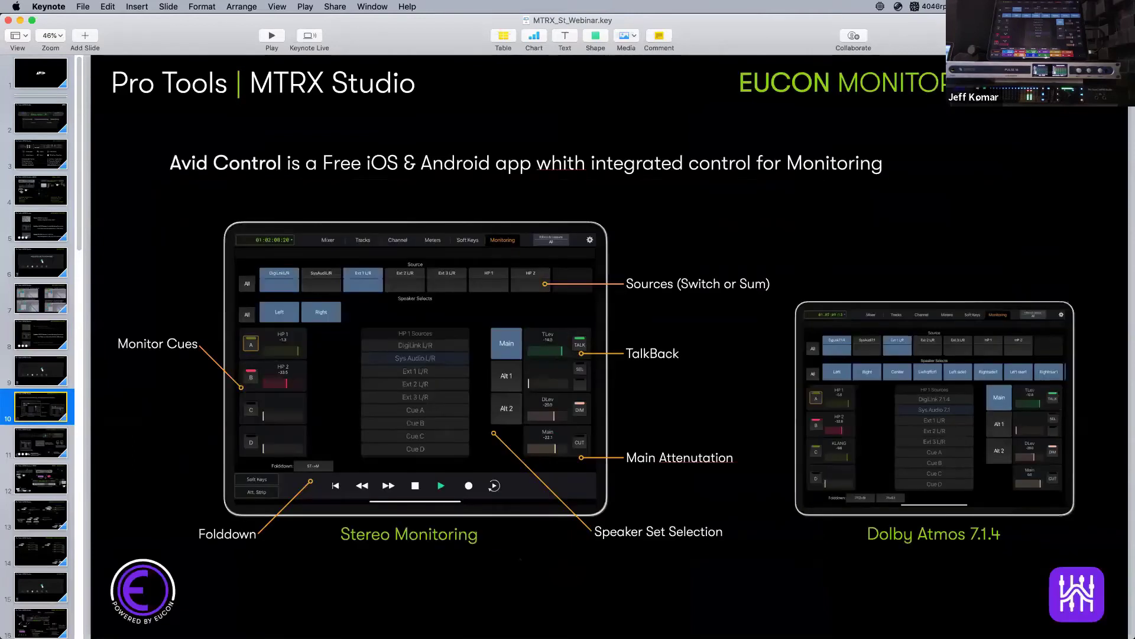
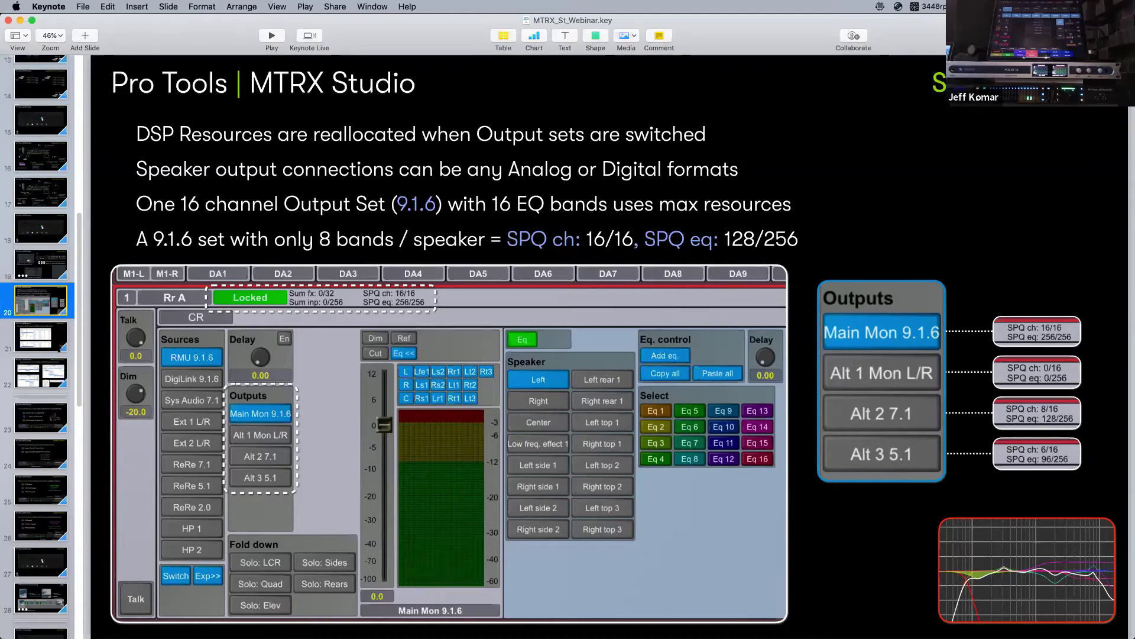
Show slide 21 on output sets sharing IO resources and slide 22 on customizing the front panel functions.
click(55, 349)
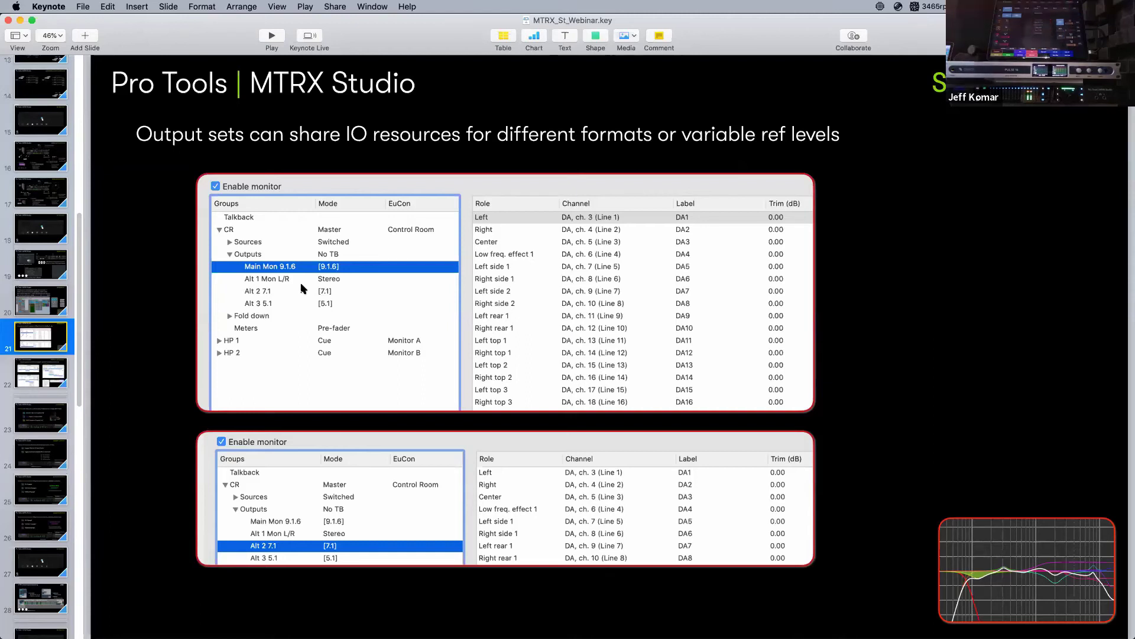
click(60, 372)
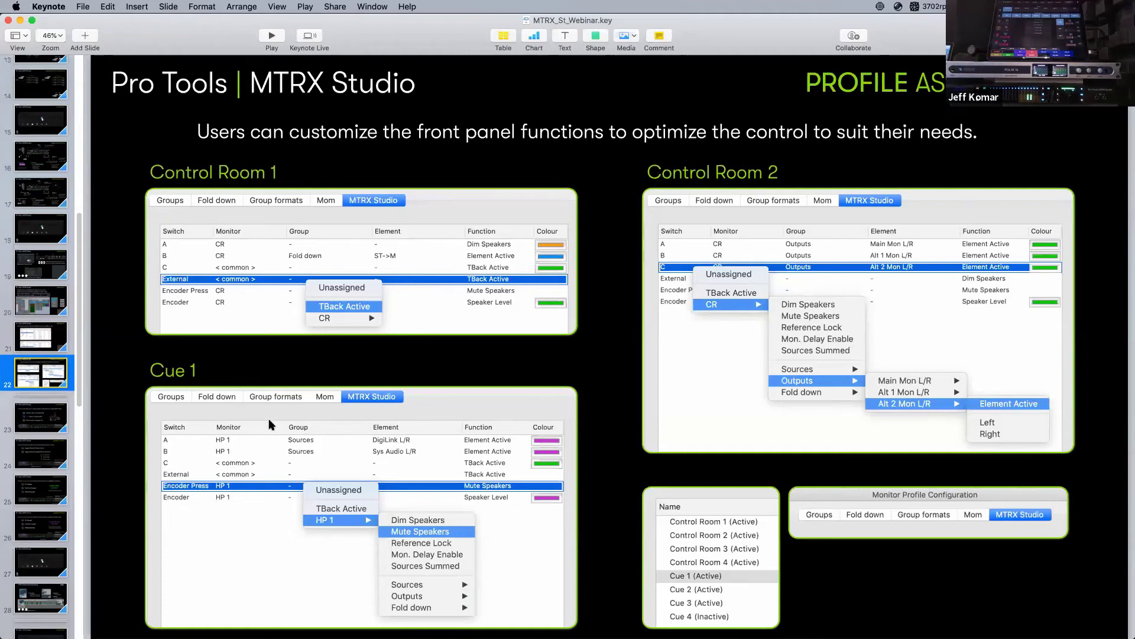
Advance from slide 23 on input and output metering through the preamp and monitor control slides to slide 28 on comprehensive monitoring.
click(62, 425)
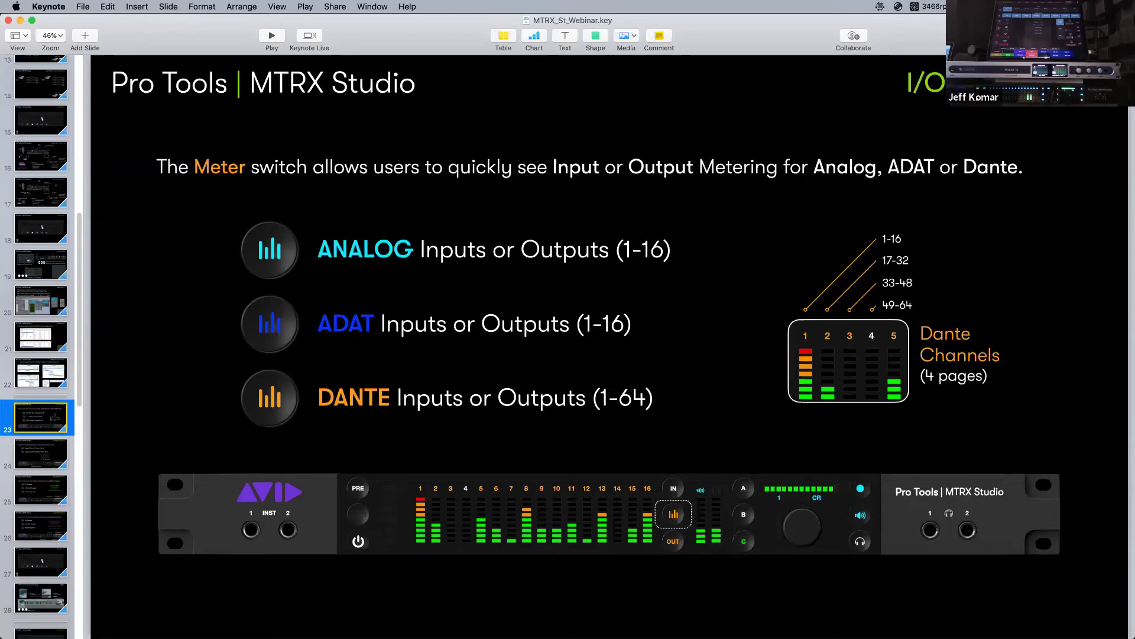
click(41, 453)
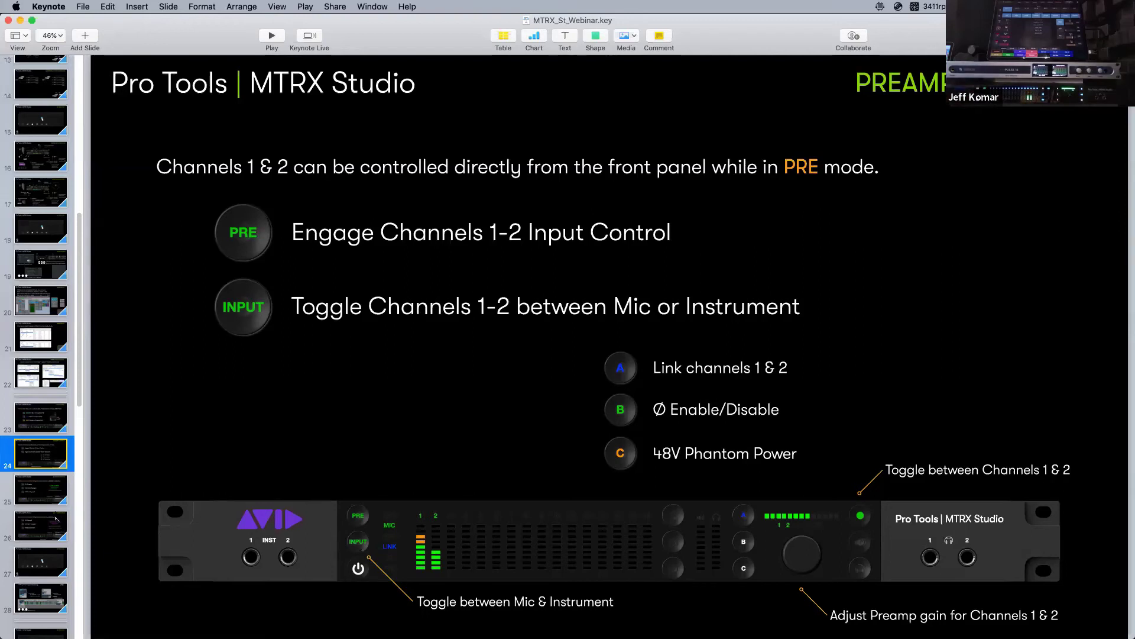
key(Down)
key(Down)
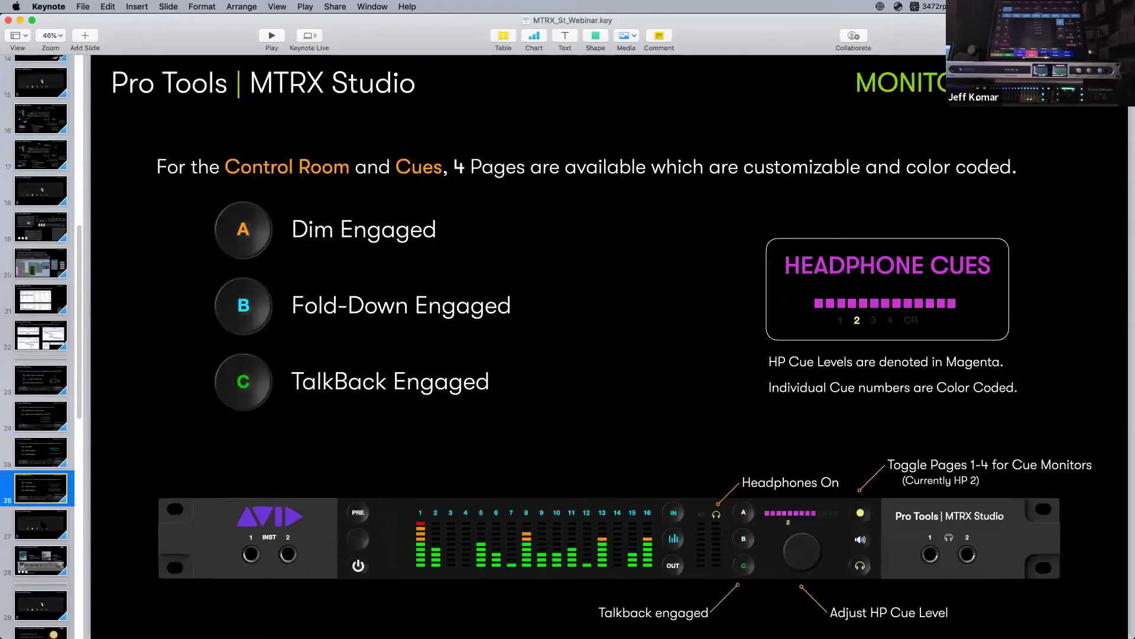
key(Down)
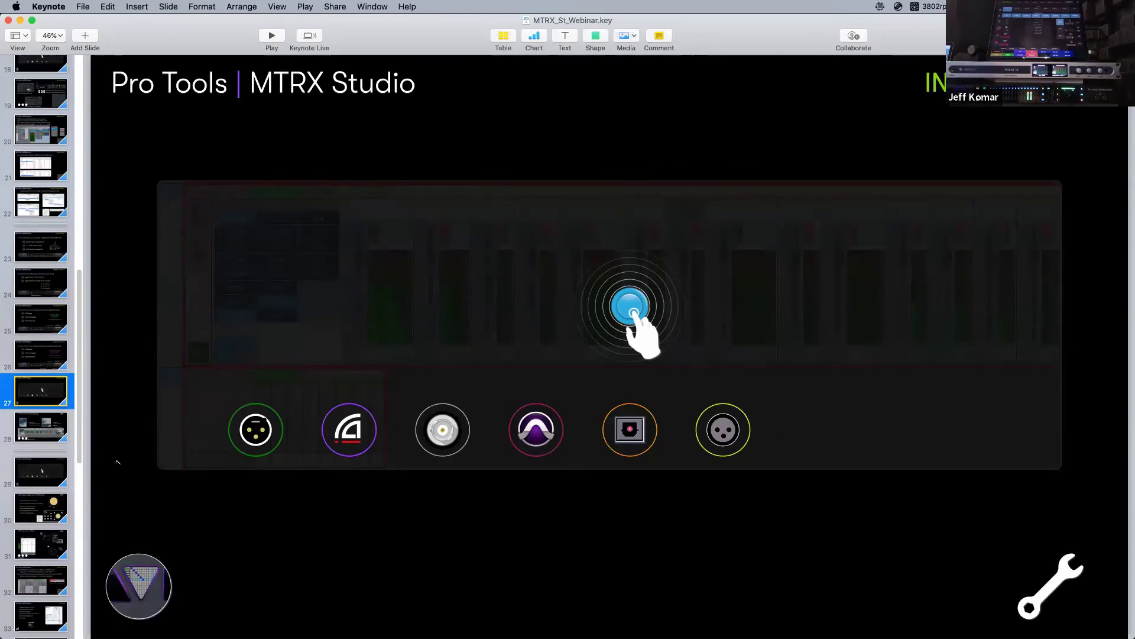
click(49, 443)
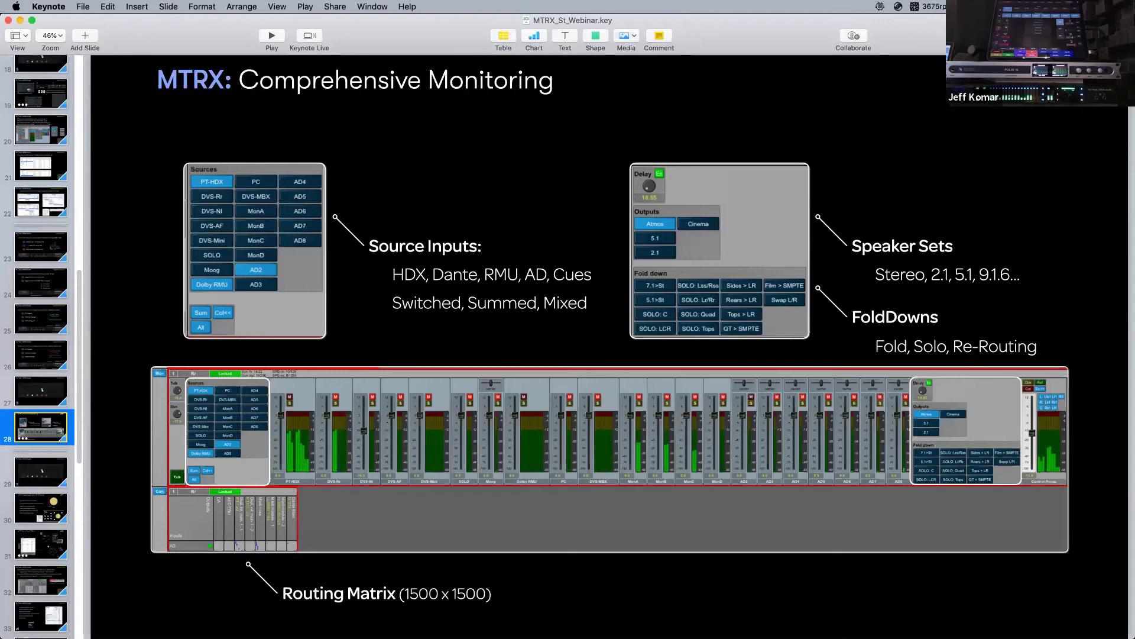
Switch to the remote DADman and examine the channel assignments of CR's "to HDX-A" meter group in the monitor profile, from Left to Right top 2.
key(super+Tab)
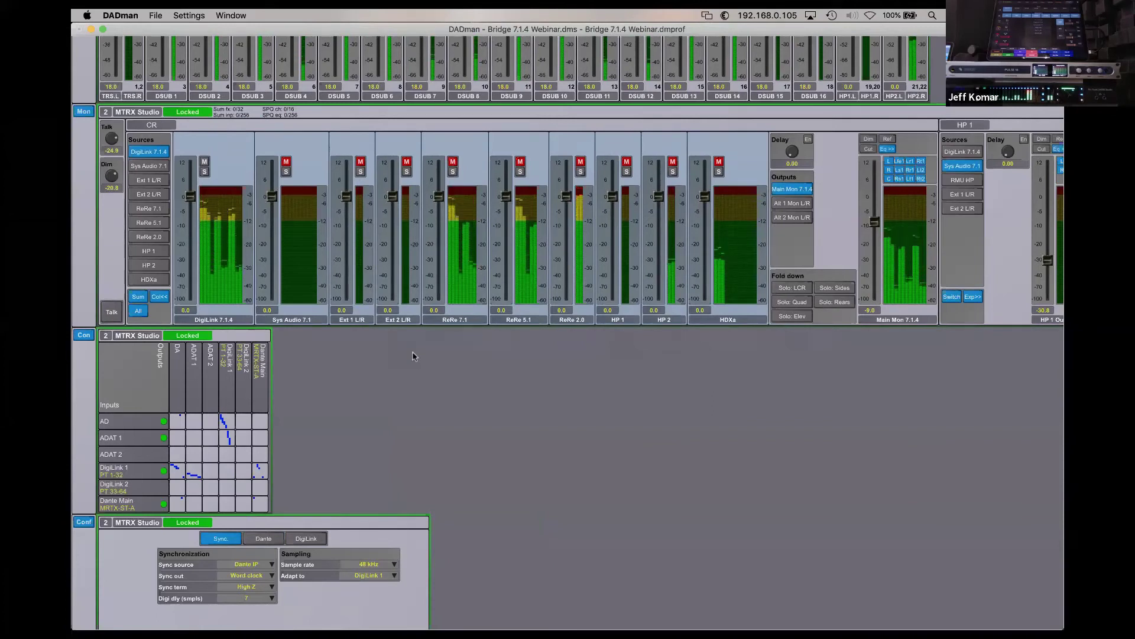
click(190, 15)
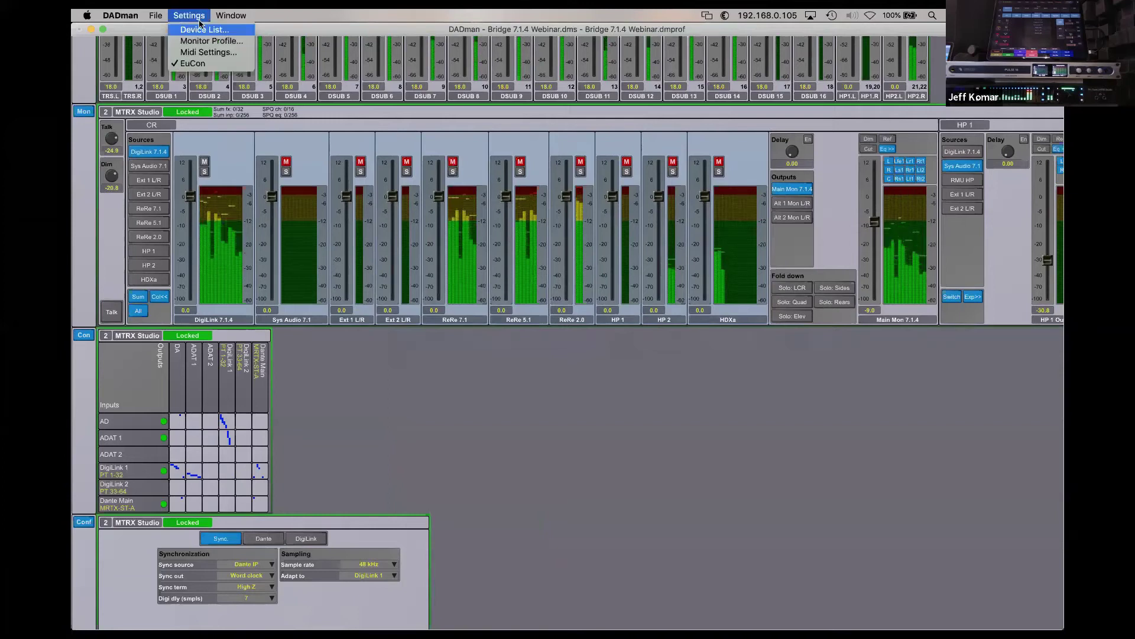
click(210, 41)
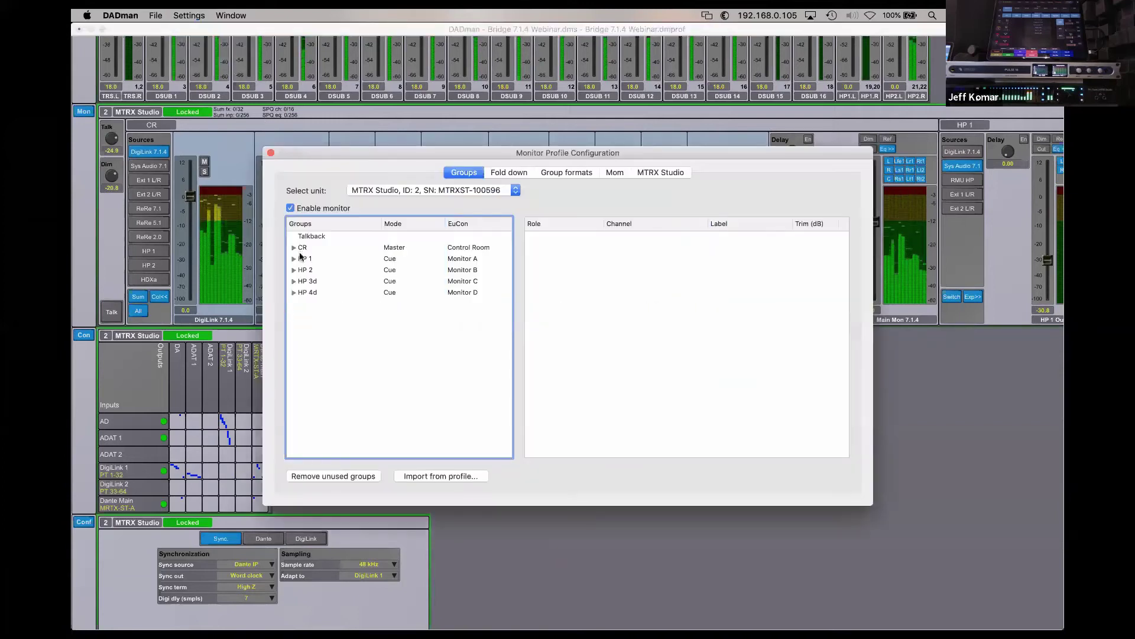
click(294, 248)
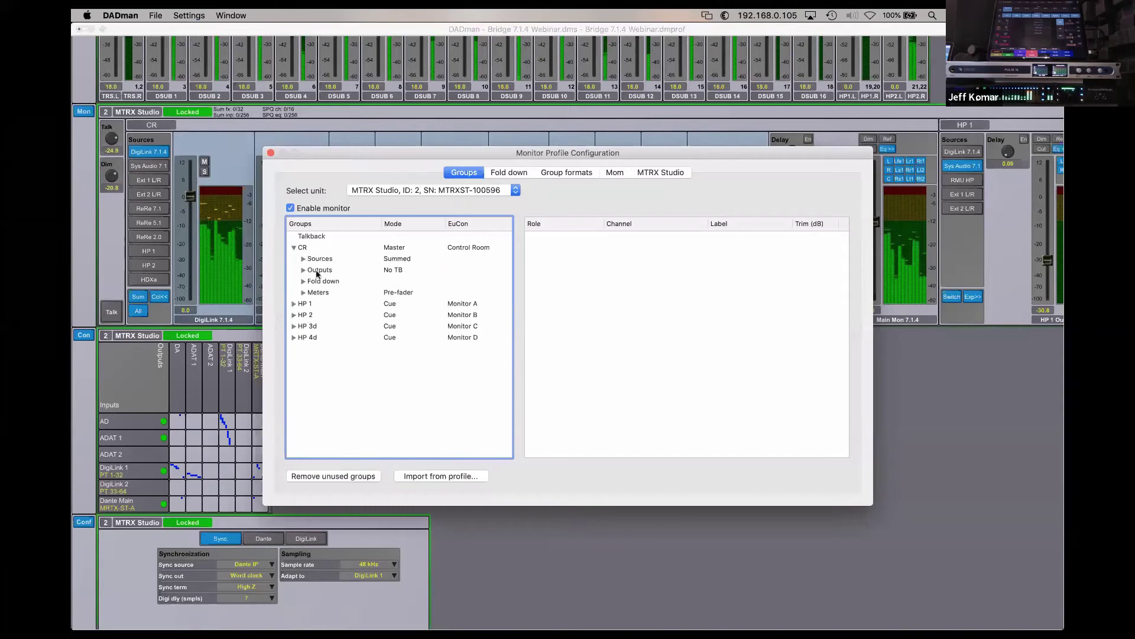
click(303, 292)
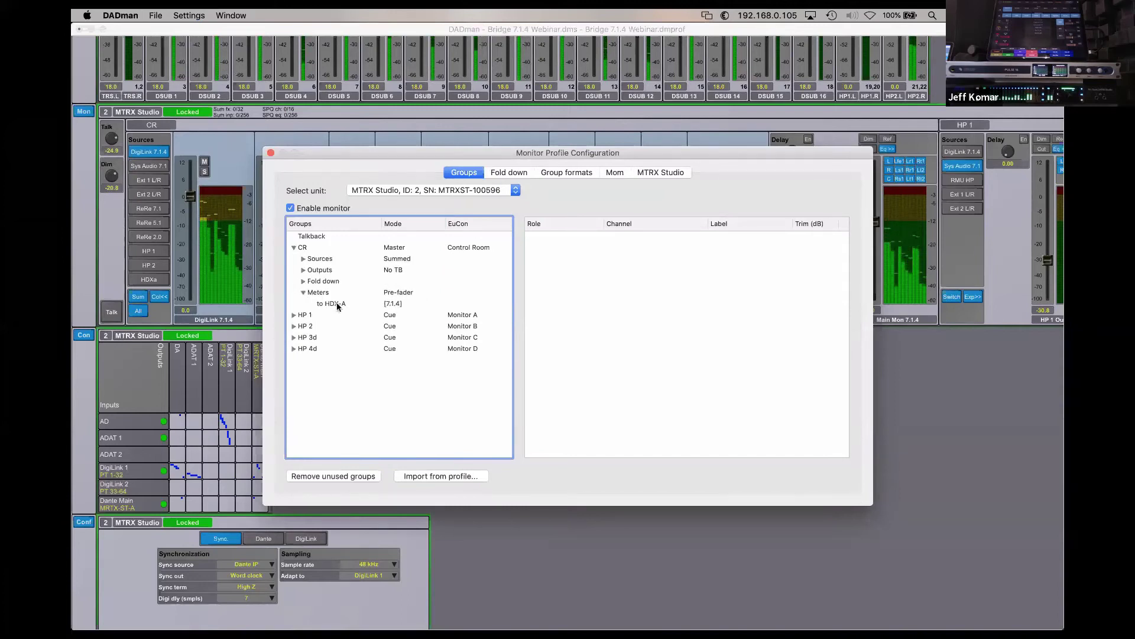
click(338, 304)
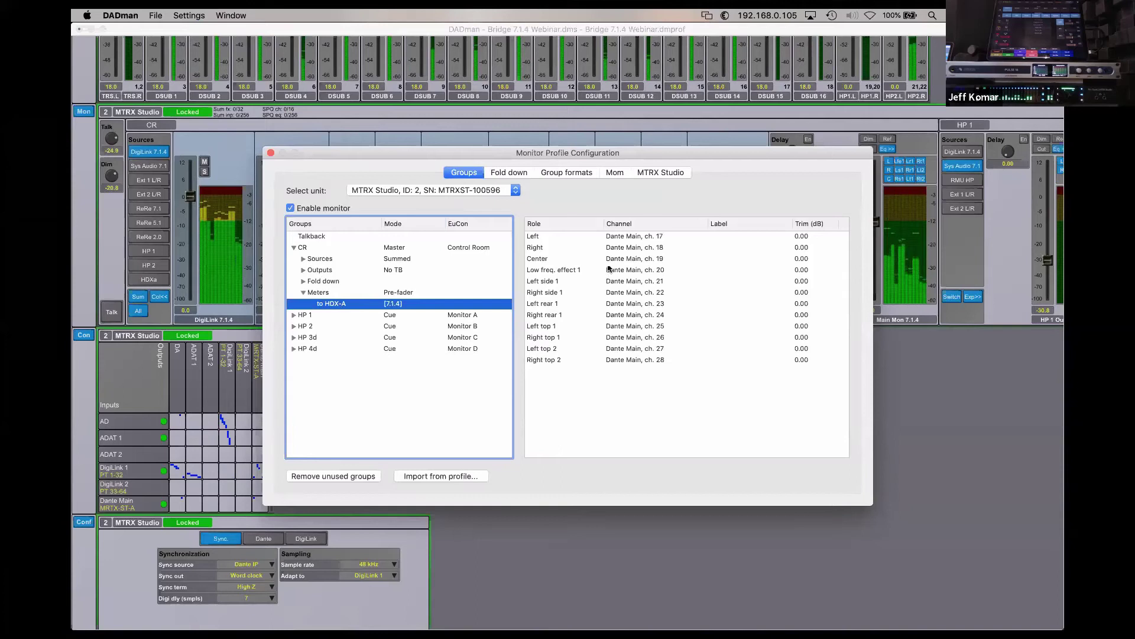
click(633, 240)
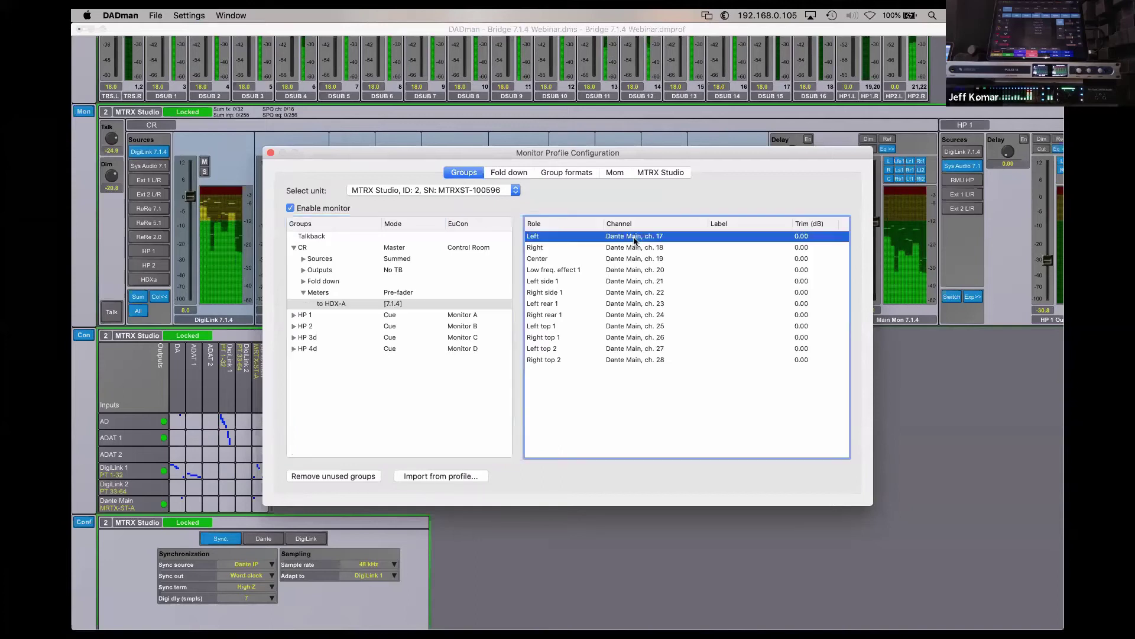
click(631, 360)
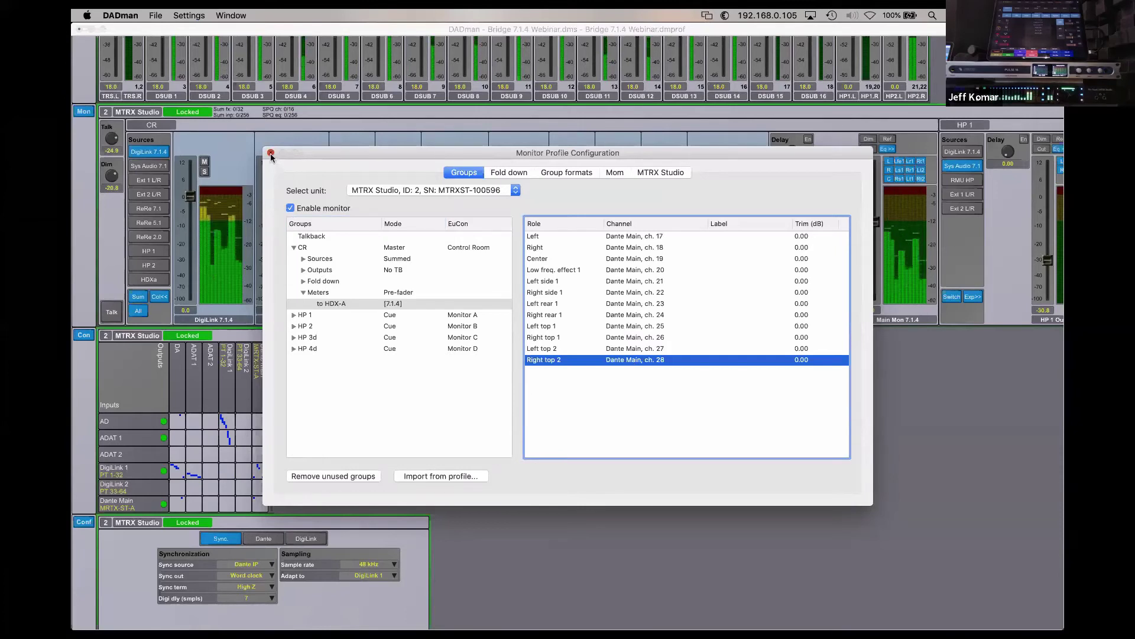
Return to the local DADman session and show the Rr unit's Control Room sources, including from HDXb.
click(304, 293)
key(Escape)
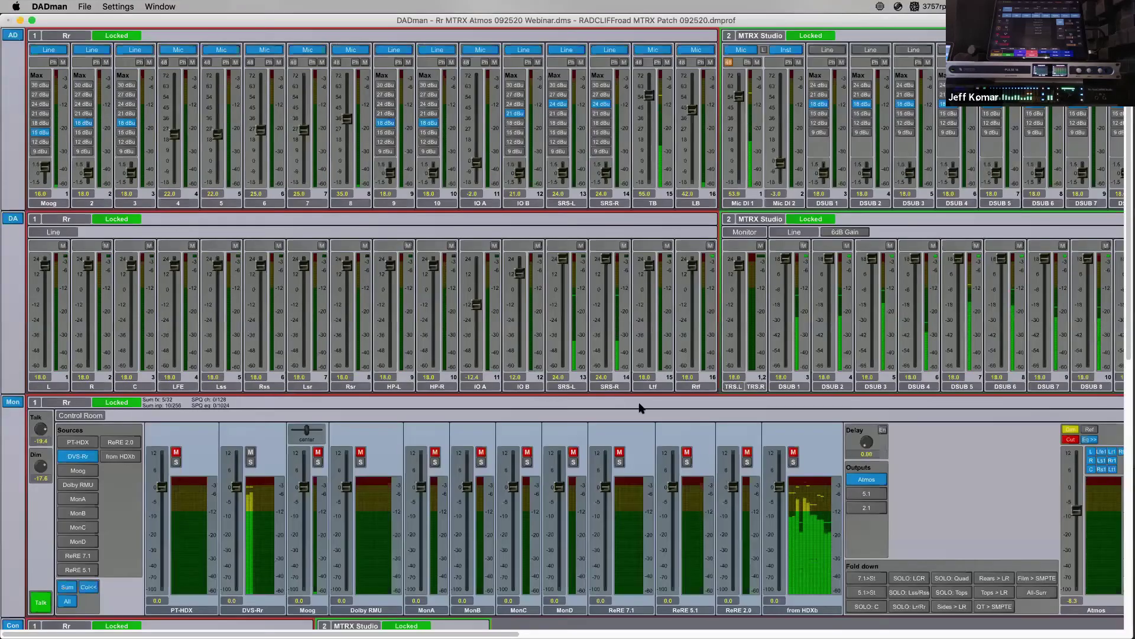
scroll(793, 561, down, 3)
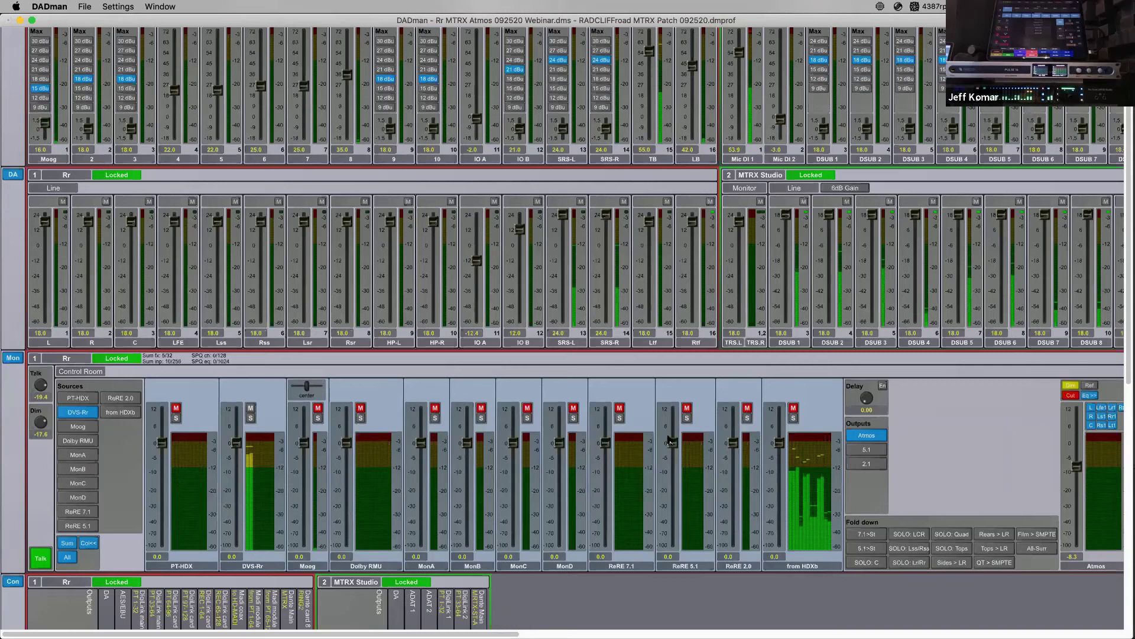
Switch back to Keynote and advance to slide 29 with the connection icons.
key(super+Tab)
key(super+shift+Tab)
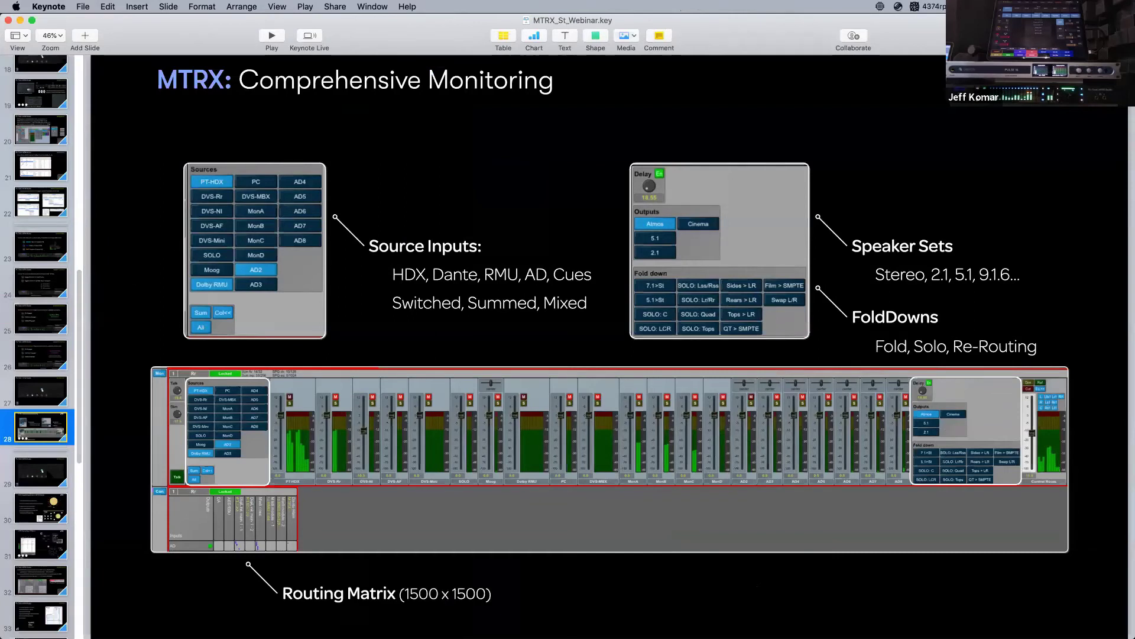
key(Down)
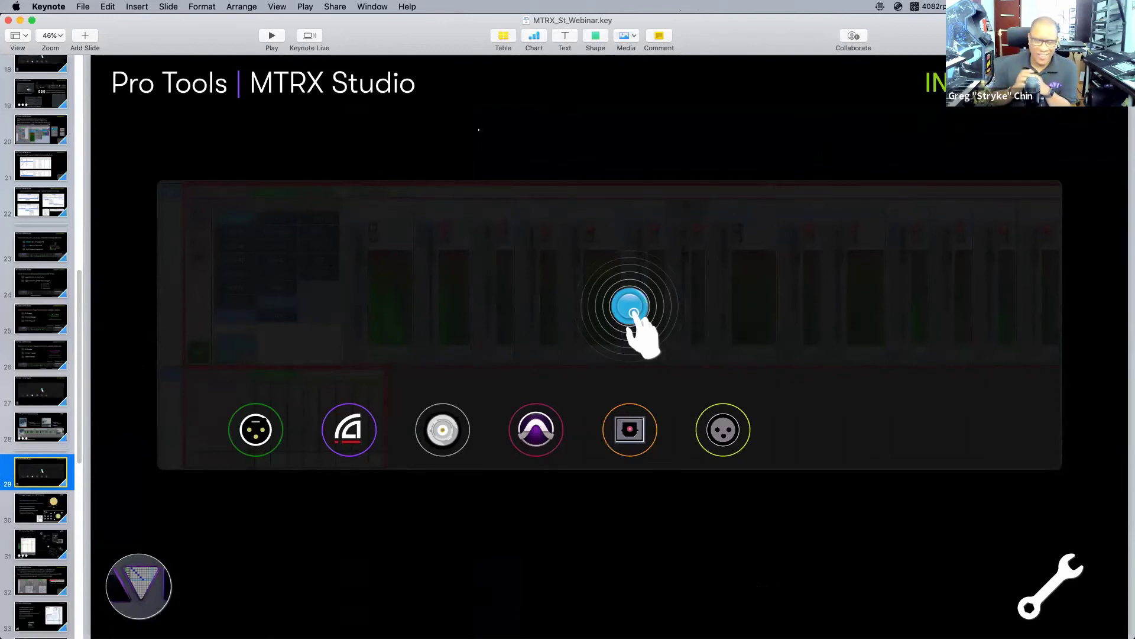
click(480, 59)
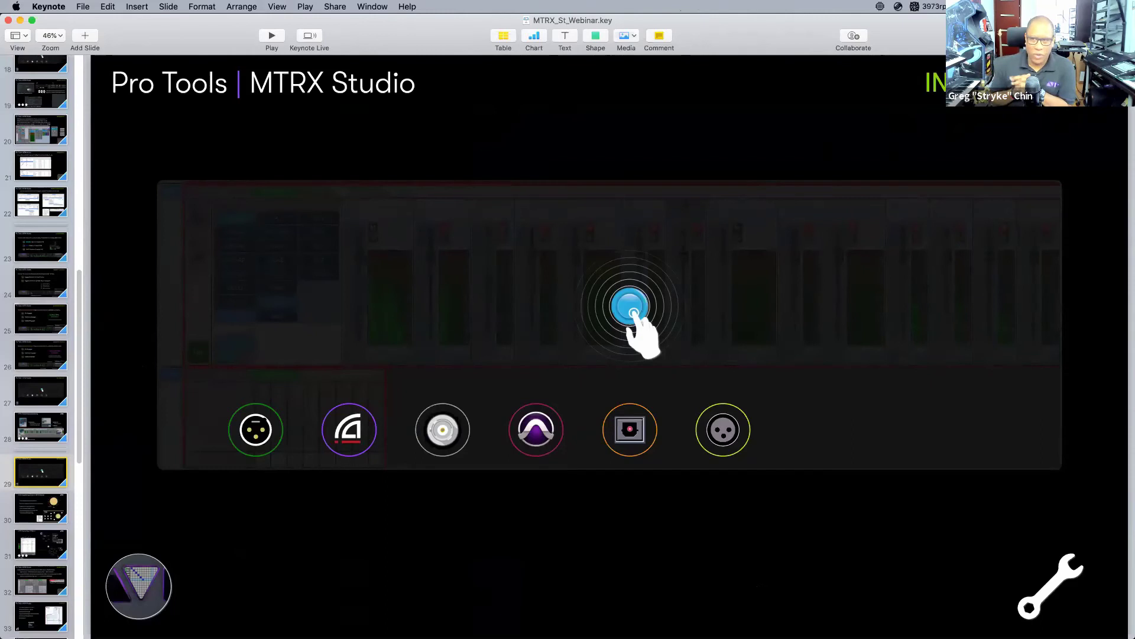
click(40, 471)
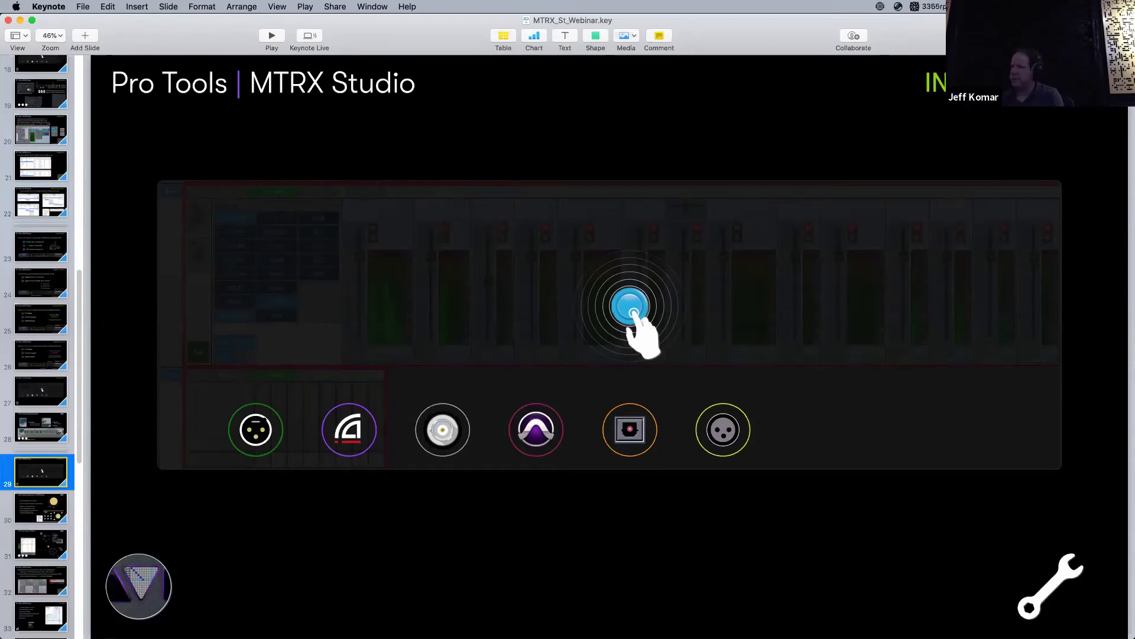
Switch to DADman and look over the MTRX Studio outputs and the MonA to MonD cue sections, returning to the Control Room.
key(super+Tab)
click(388, 312)
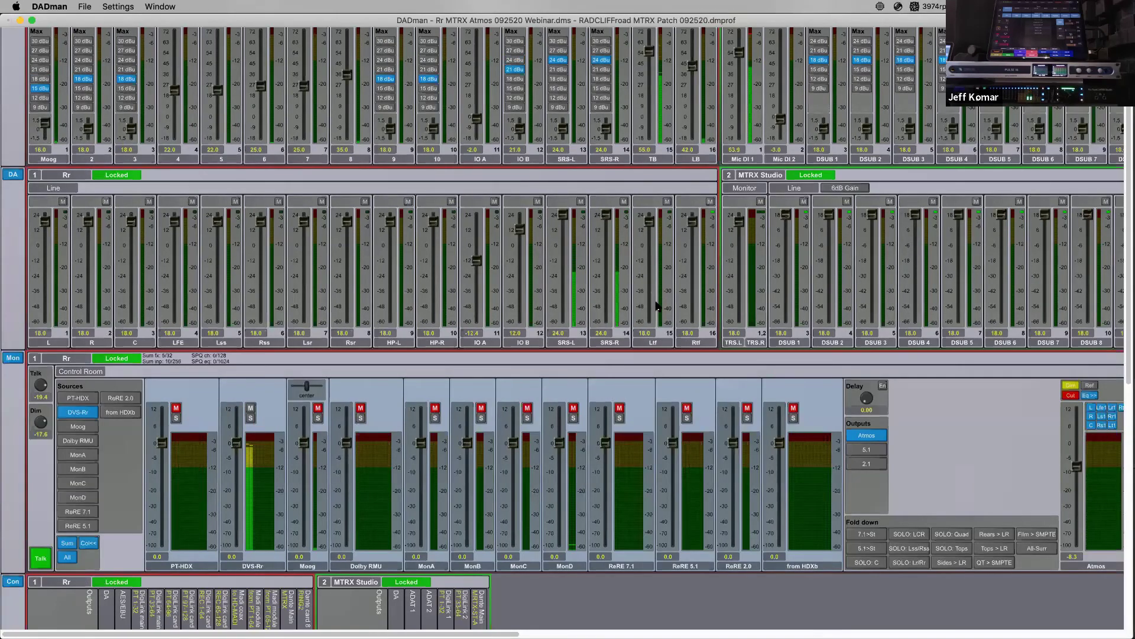
scroll(656, 306, right, 10)
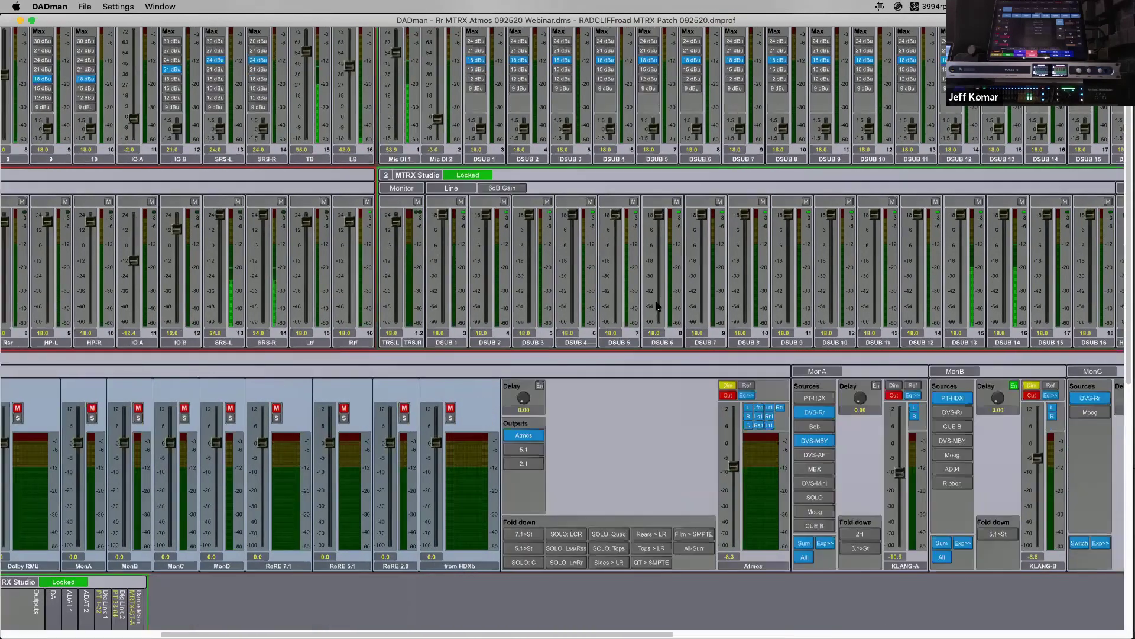
scroll(657, 306, right, 3)
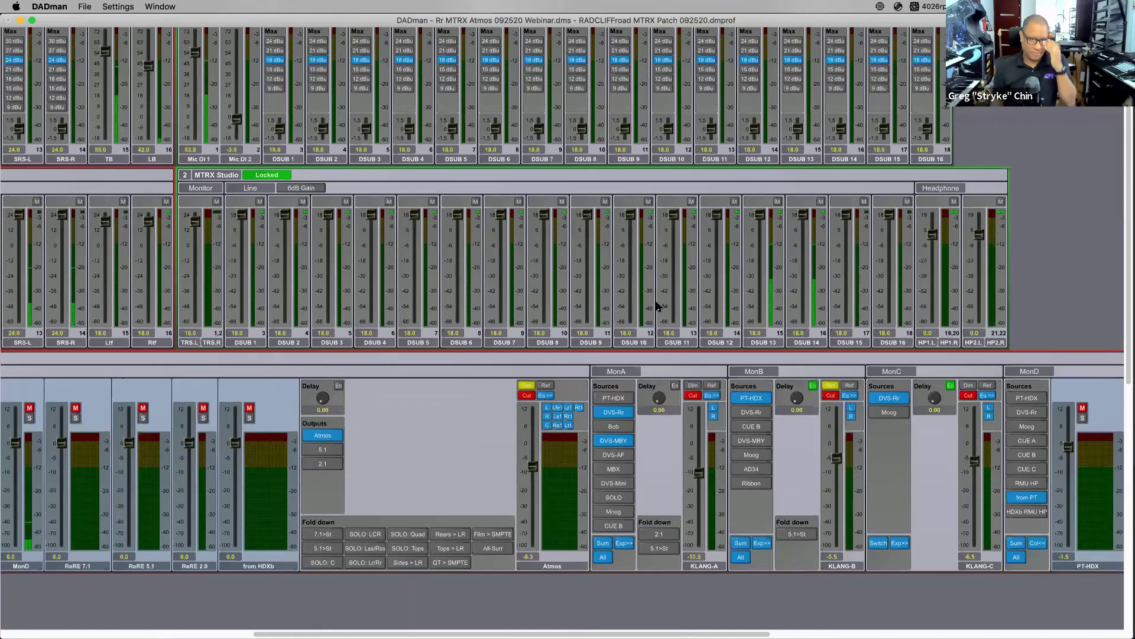
scroll(656, 306, left, 12)
scroll(656, 306, up, 2)
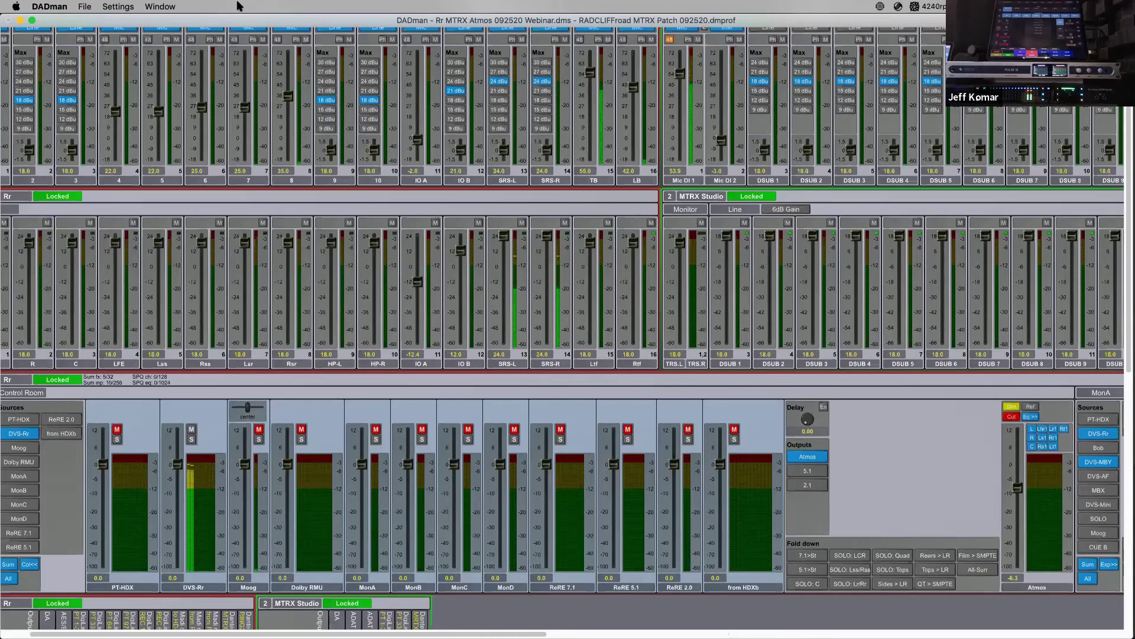
Open the device list, inspect the hardware details of the Rr, MTRX Studio and MOM units, and close the list.
click(123, 7)
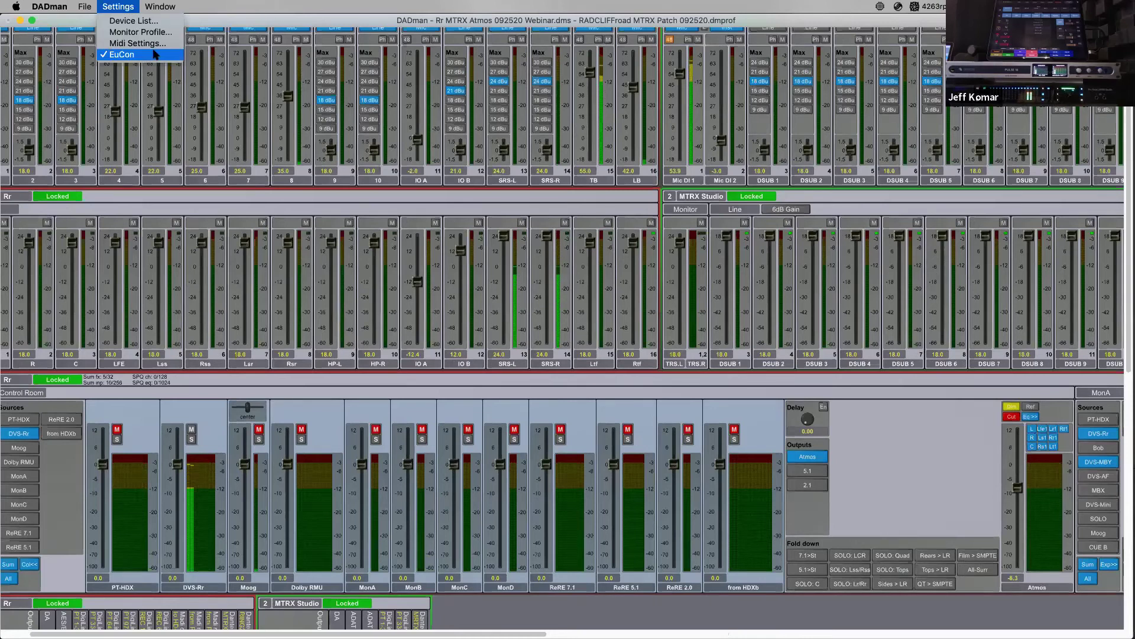
click(145, 20)
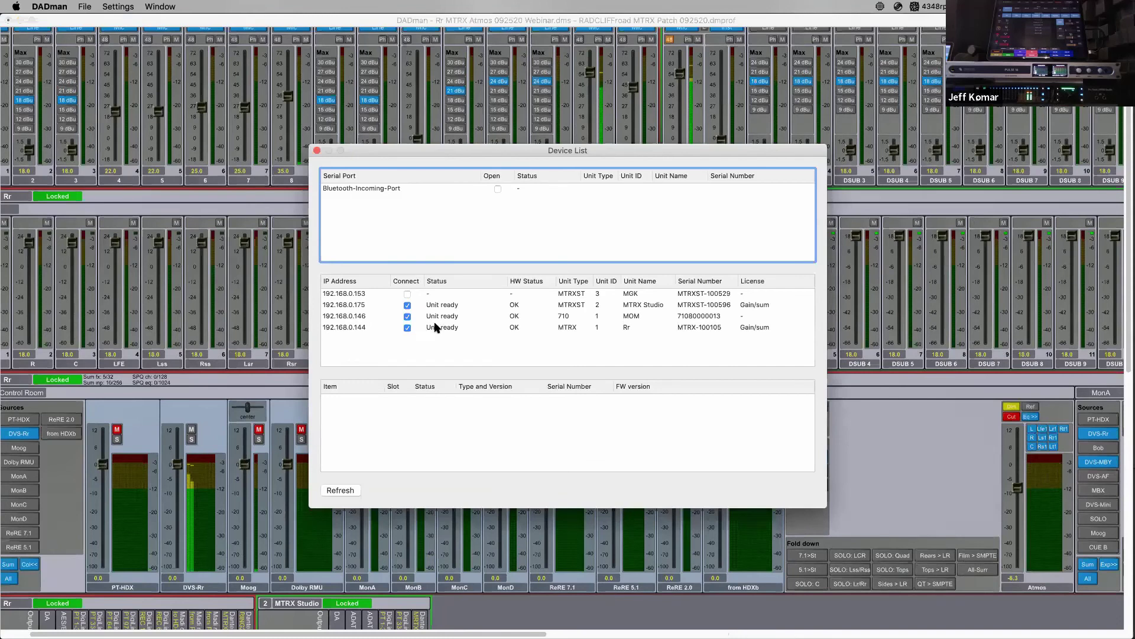
click(456, 328)
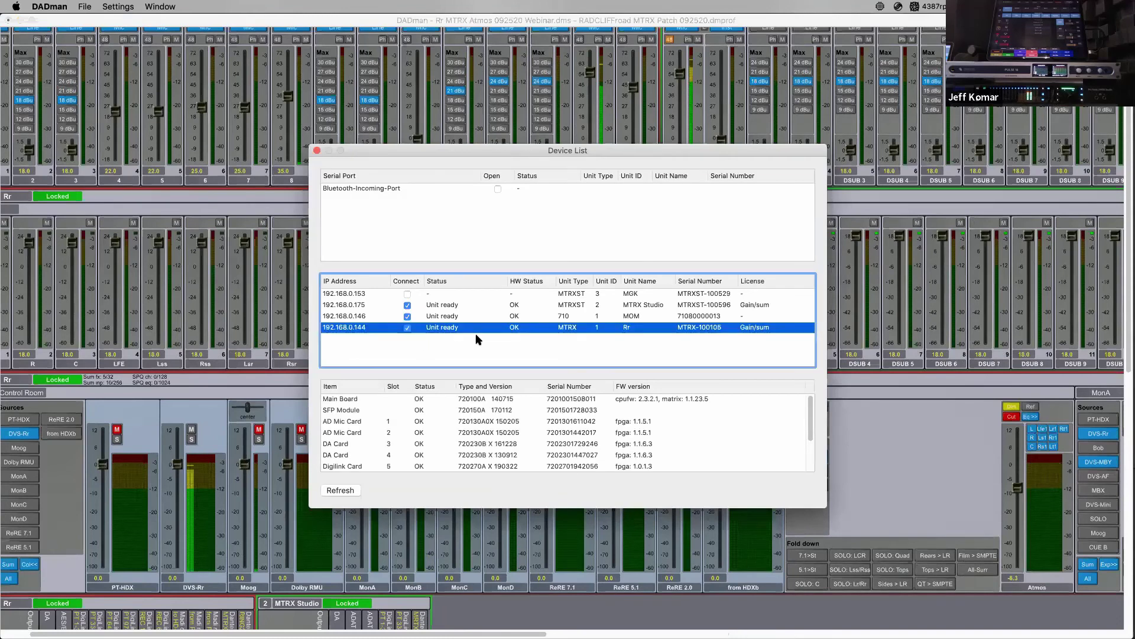
click(443, 305)
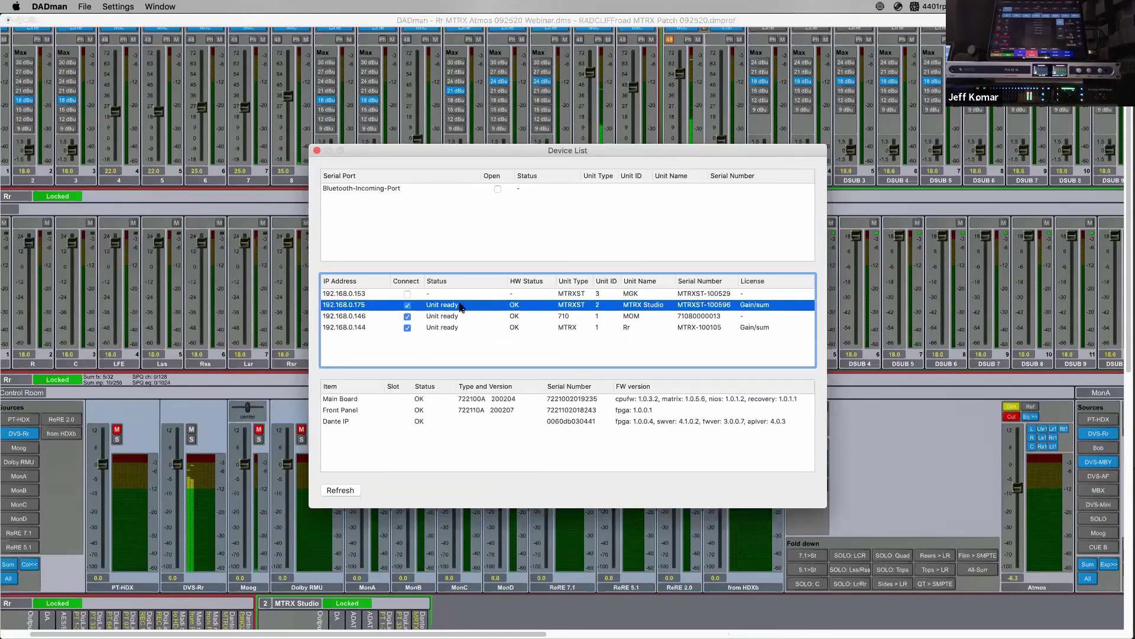
click(432, 318)
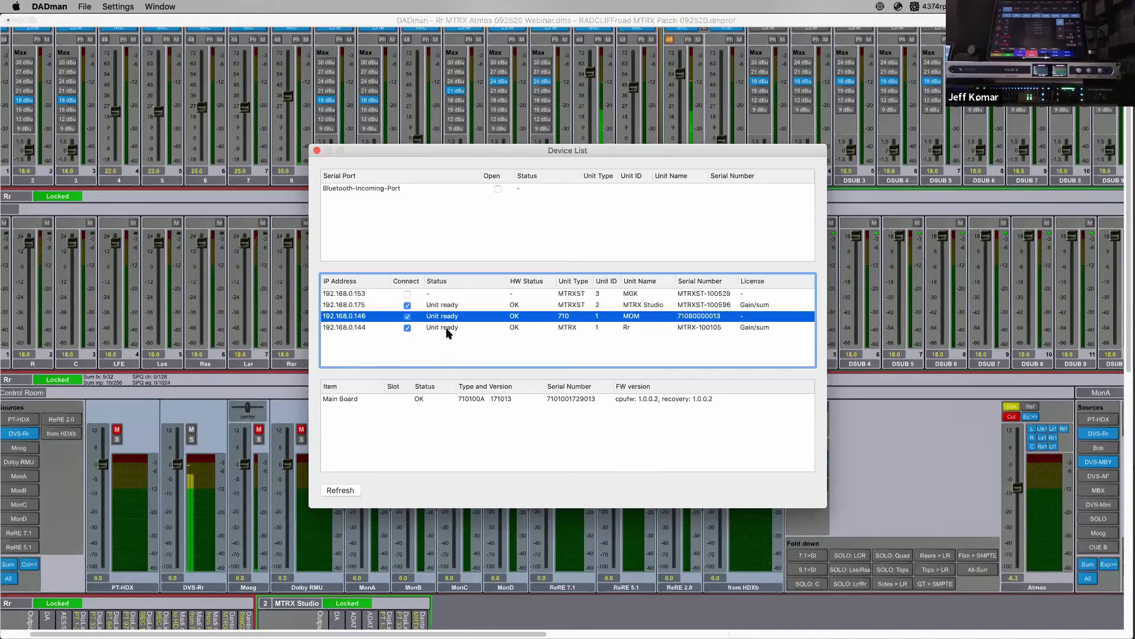
click(446, 329)
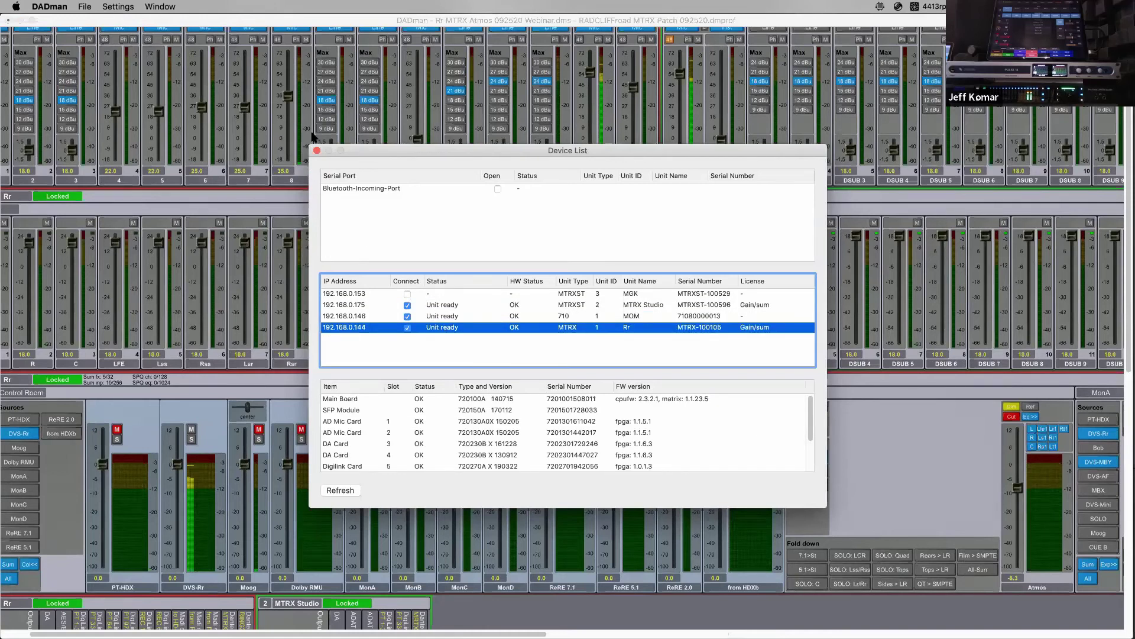
click(317, 150)
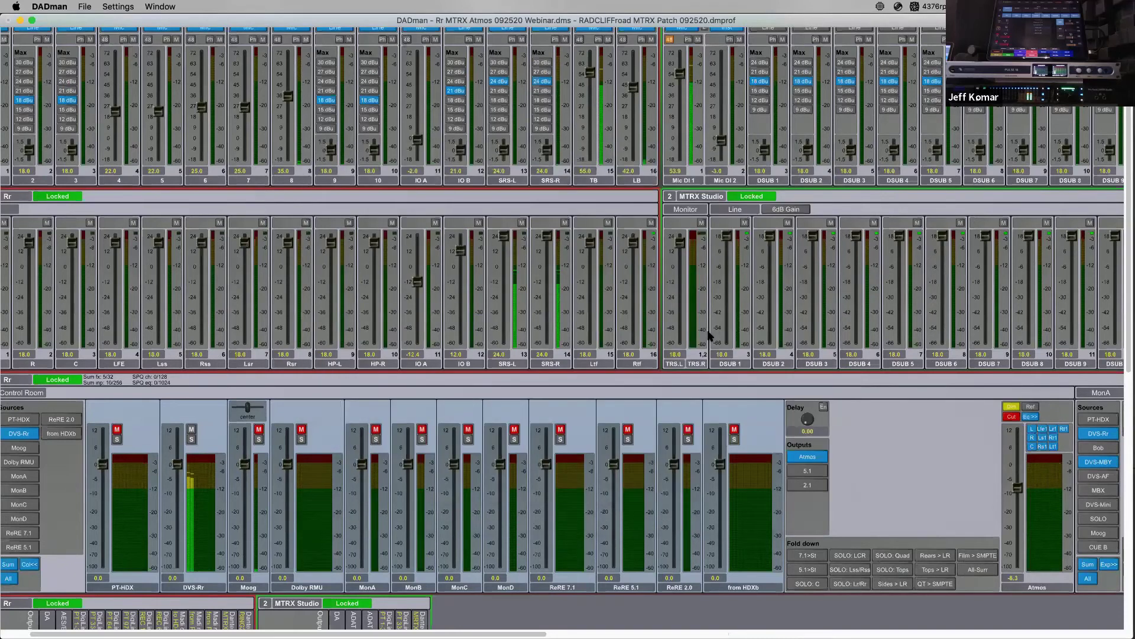
Open the monitor profile configuration, show the units available for selection, and keep Rr selected.
scroll(708, 335, right, 2)
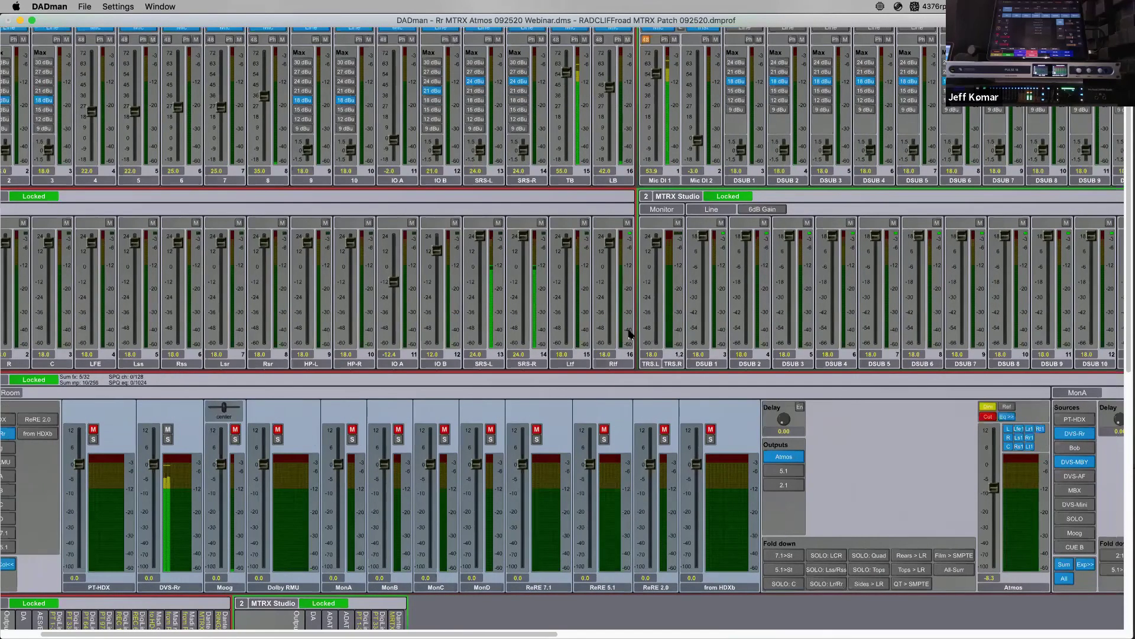
scroll(630, 334, right, 10)
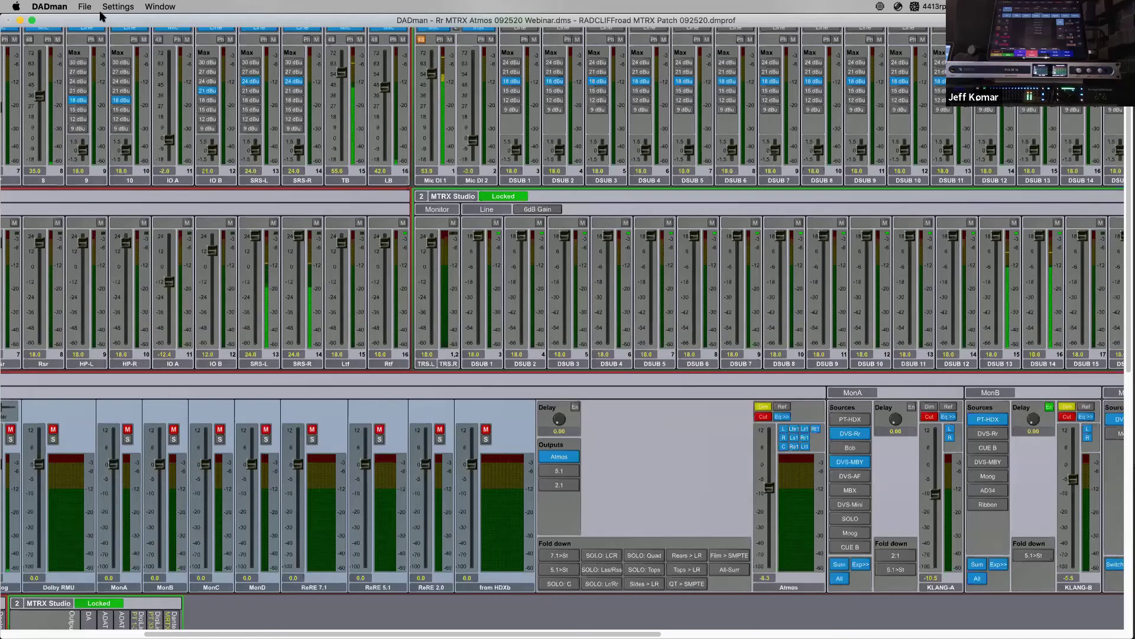
click(118, 7)
click(135, 31)
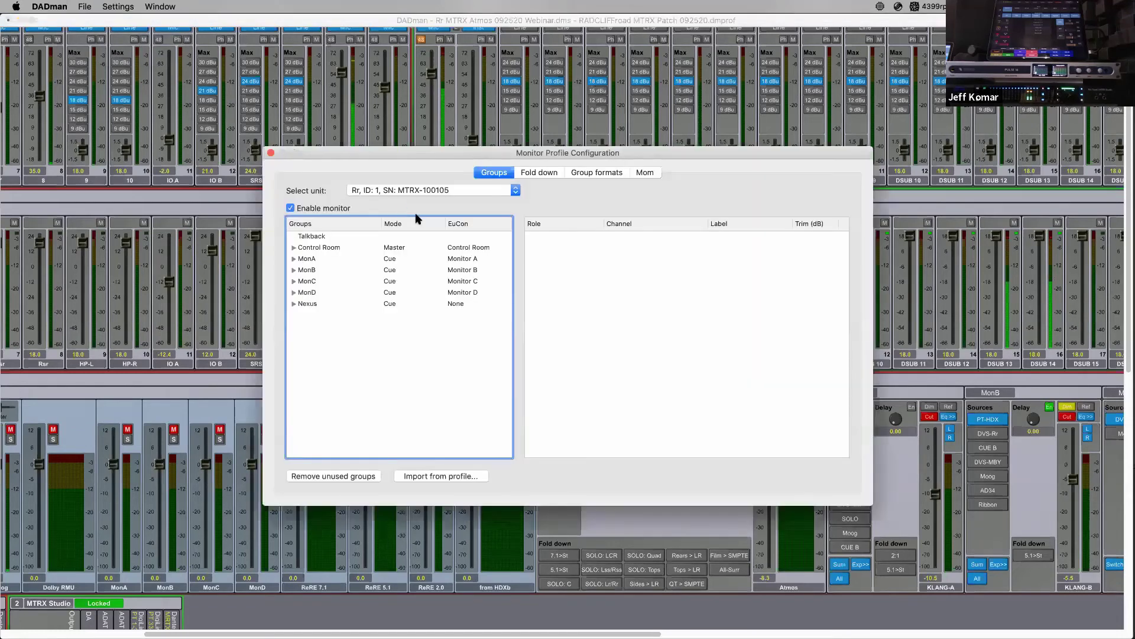
click(456, 190)
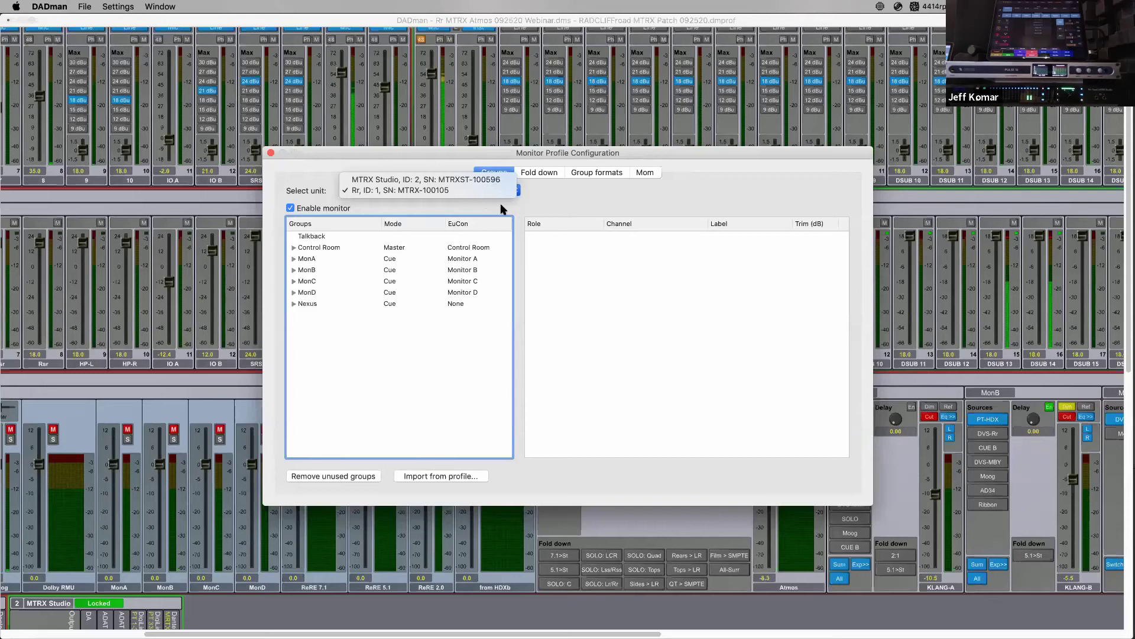
click(408, 189)
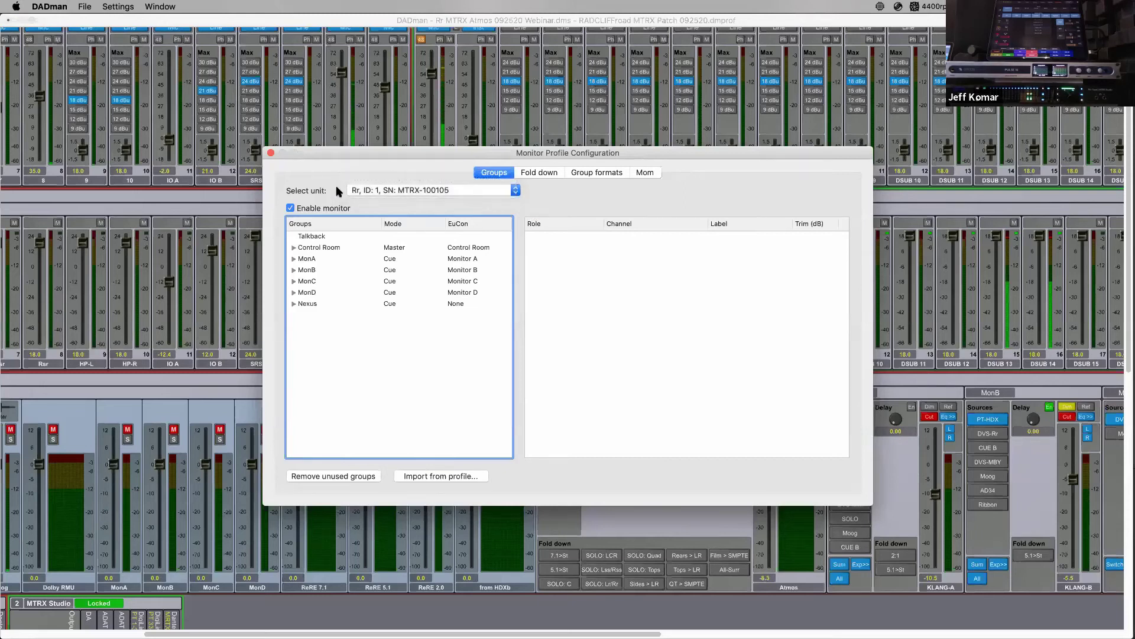
Close the monitor profile configuration, switch to Screen Sharing, and look over the Bridge 7.1.4 session's monitor section, routing matrix and configuration.
click(271, 153)
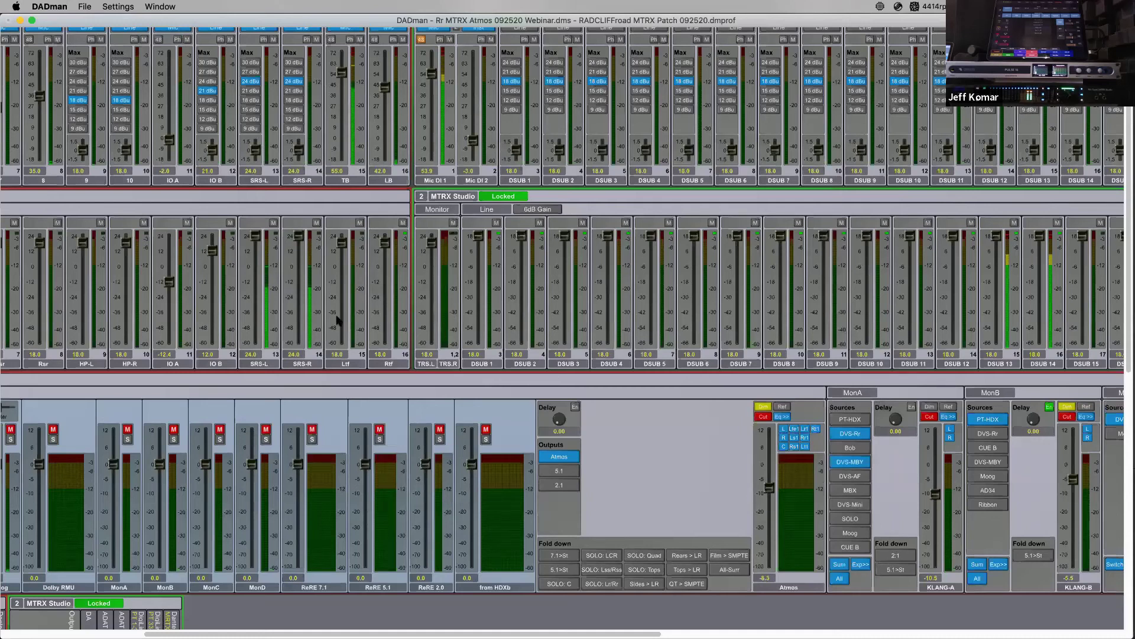
key(super+Tab)
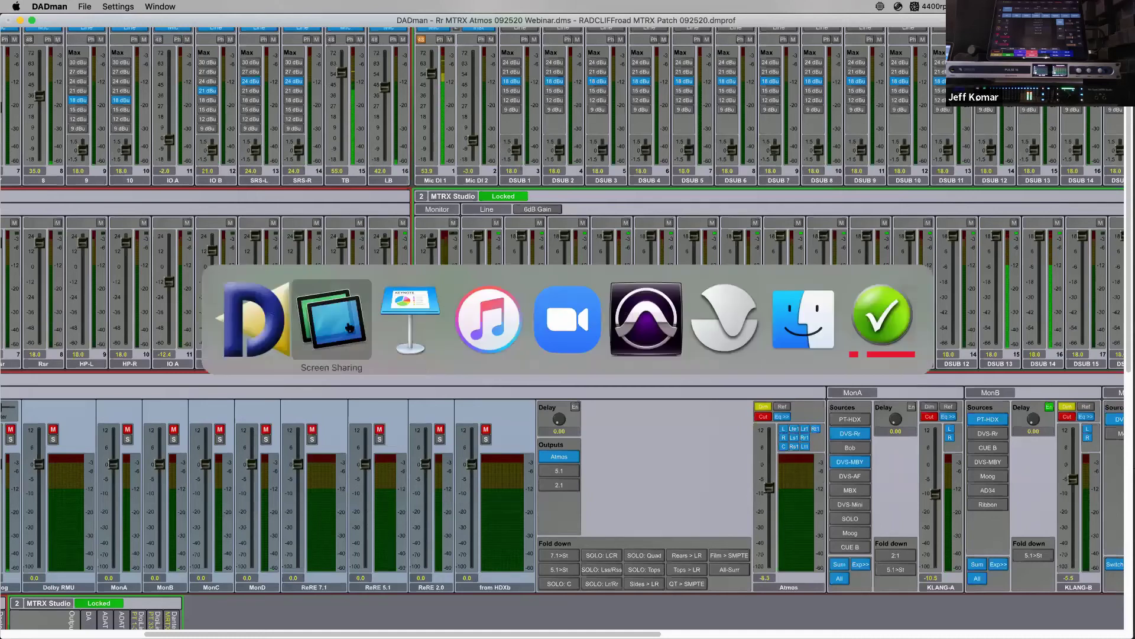
scroll(501, 367, up, 5)
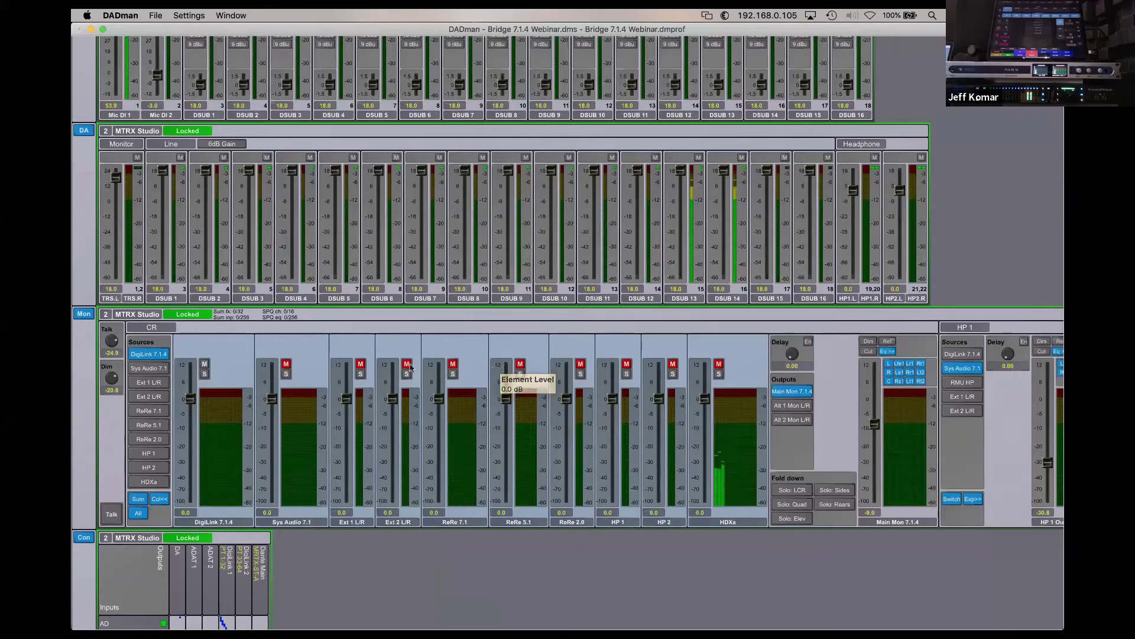
scroll(405, 427, down, 5)
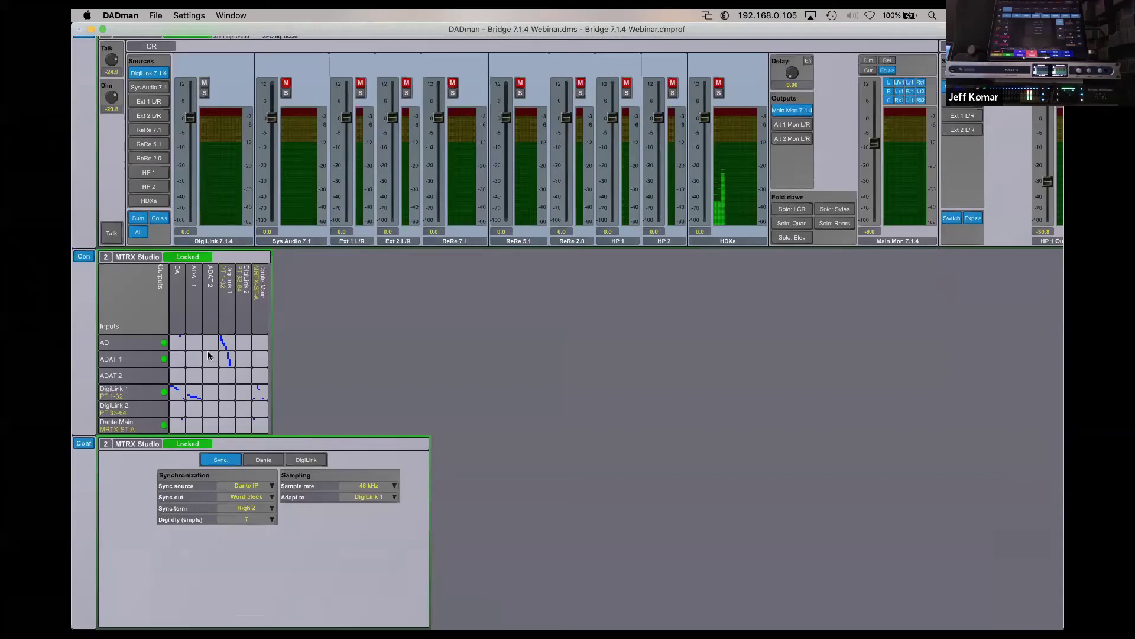
scroll(453, 292, up, 3)
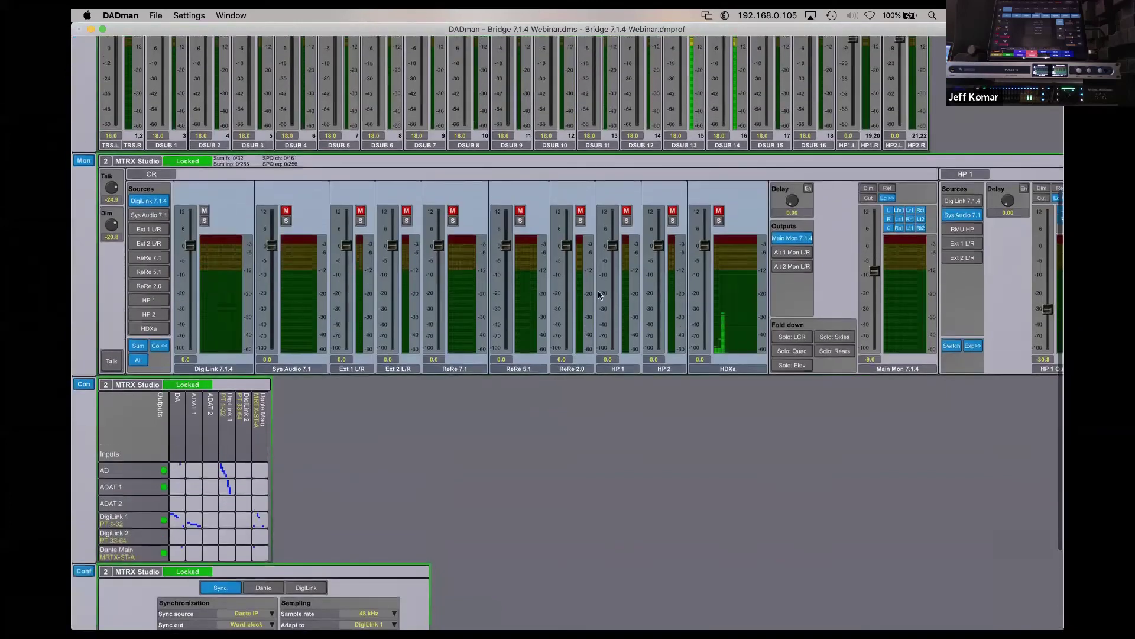
scroll(643, 280, up, 1)
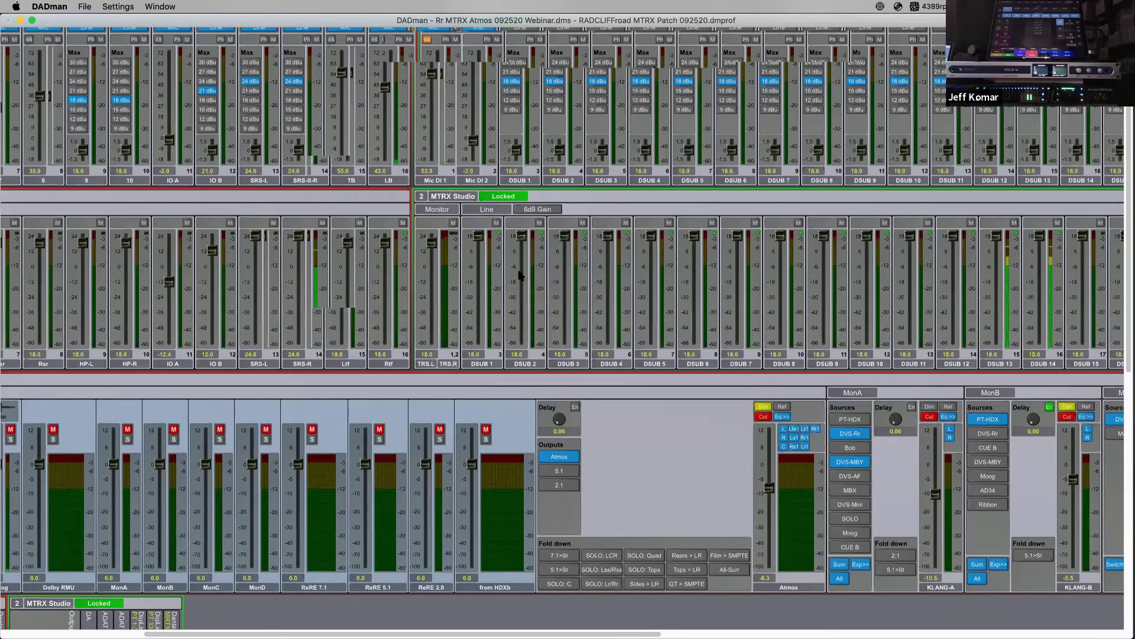
Switch back to the Rr MTRX Atmos session and review the Rr and MTRX Studio outputs, the Control Room and both routing matrices.
scroll(519, 275, left, 5)
scroll(519, 275, left, 2)
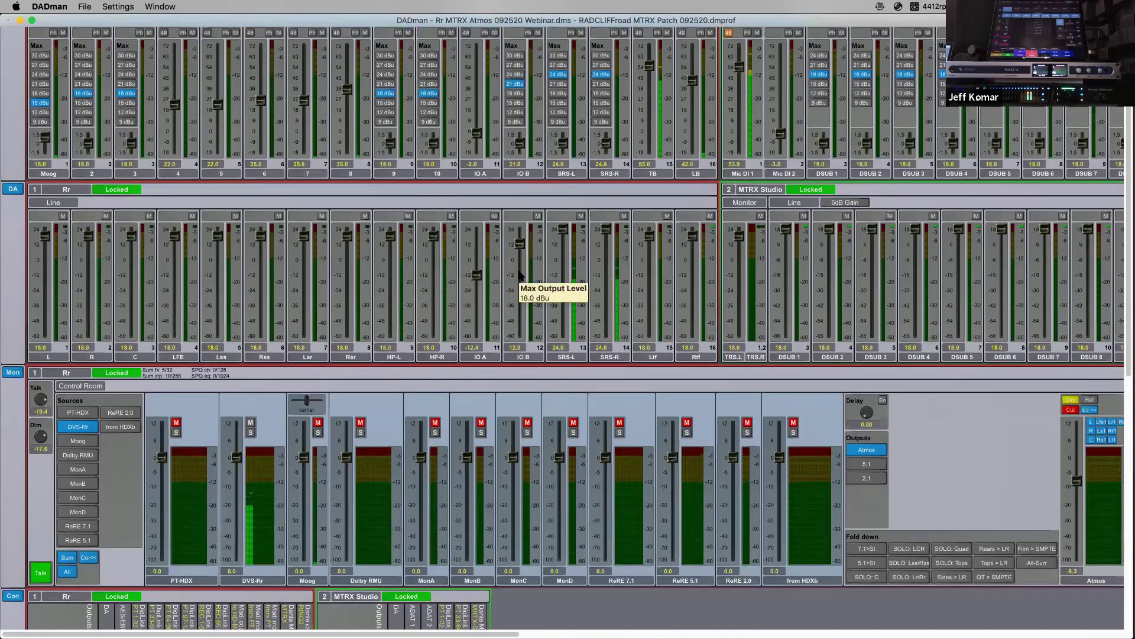
scroll(519, 278, down, 4)
scroll(239, 334, down, 7)
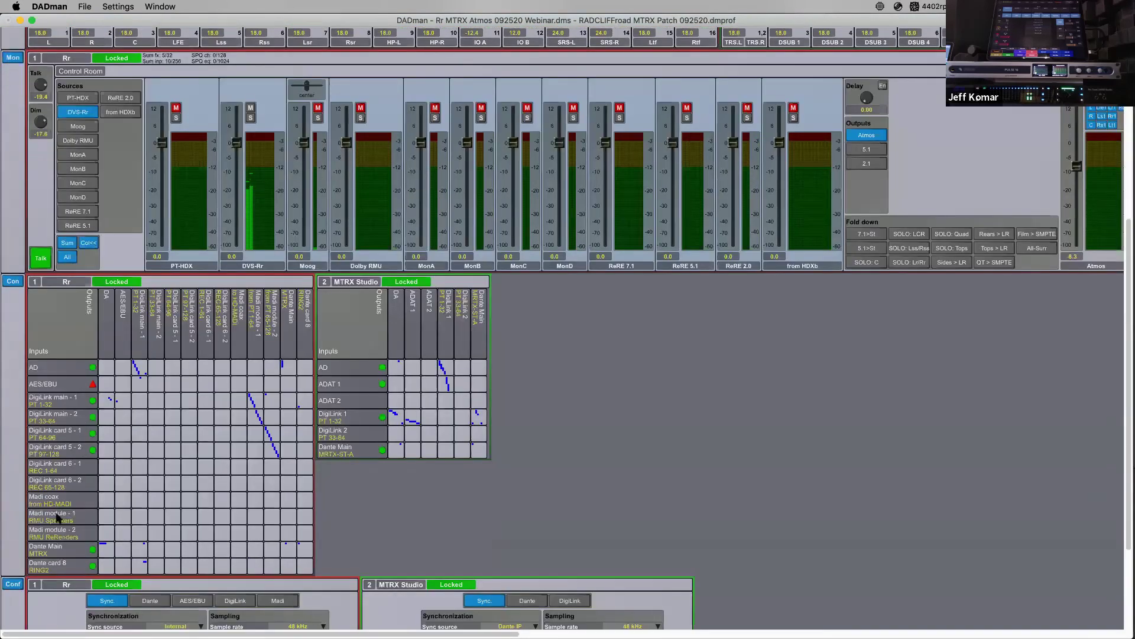
scroll(355, 322, up, 1)
scroll(355, 317, up, 7)
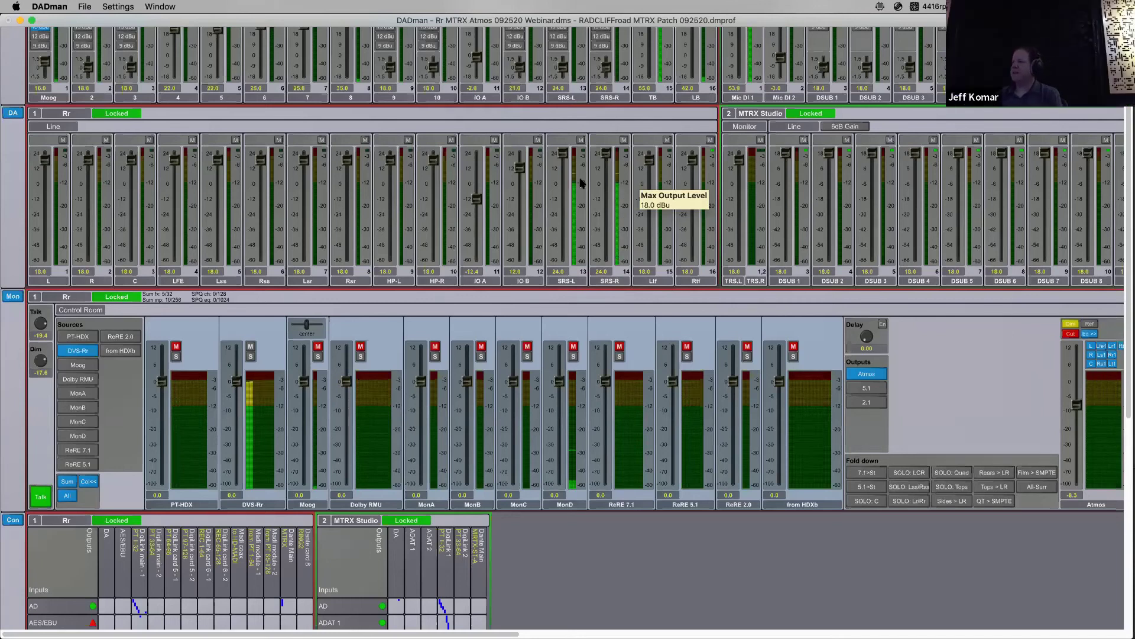
Switch to Keynote and on to Screen Sharing, and look across the Bridge 7.1.4 monitor sections from CR to HP 4d.
key(super+Tab)
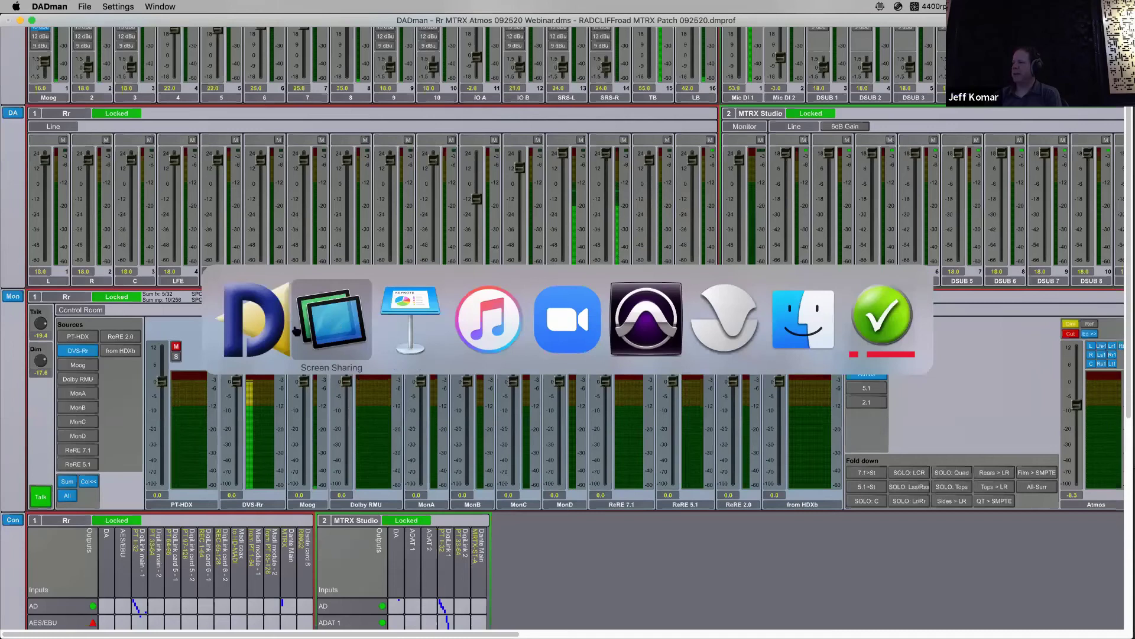
click(407, 320)
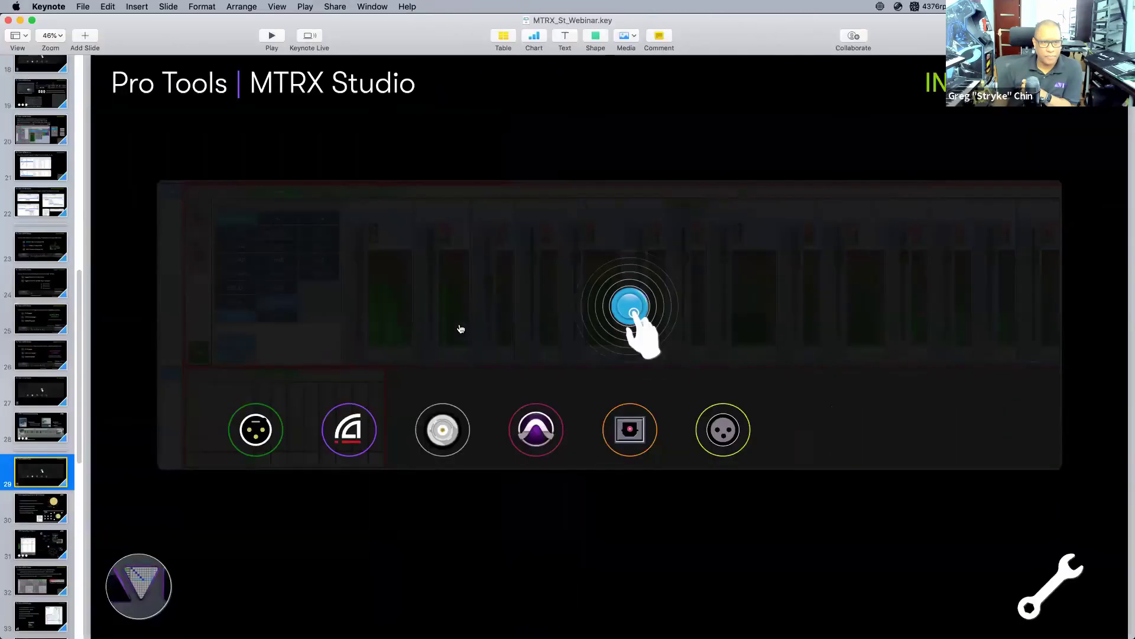
key(super+Tab)
click(401, 322)
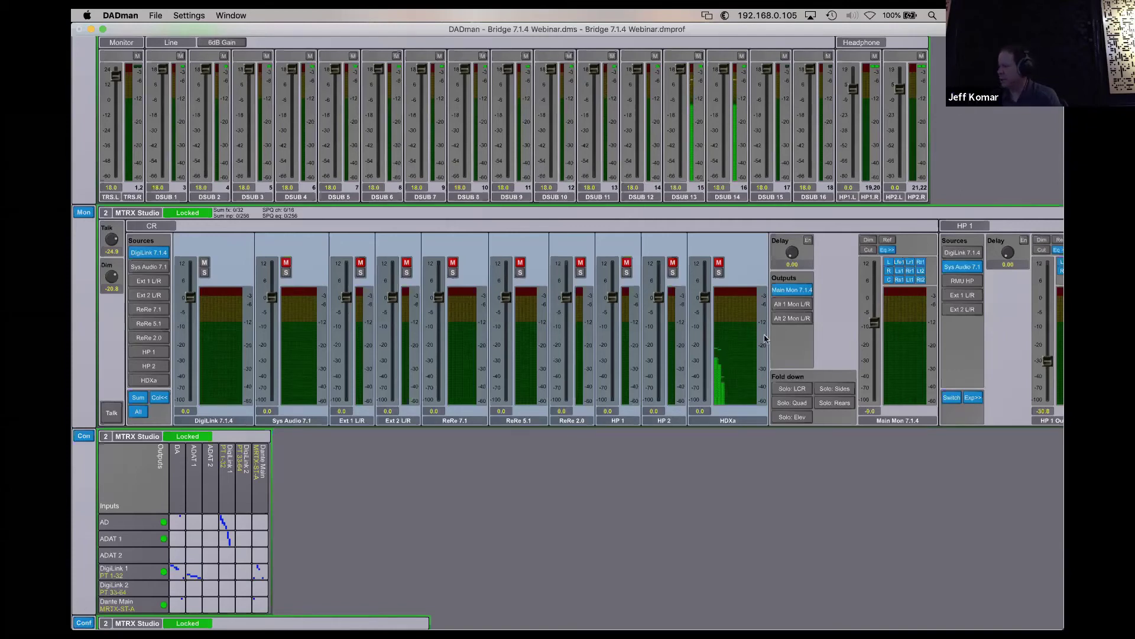
scroll(616, 467, right, 12)
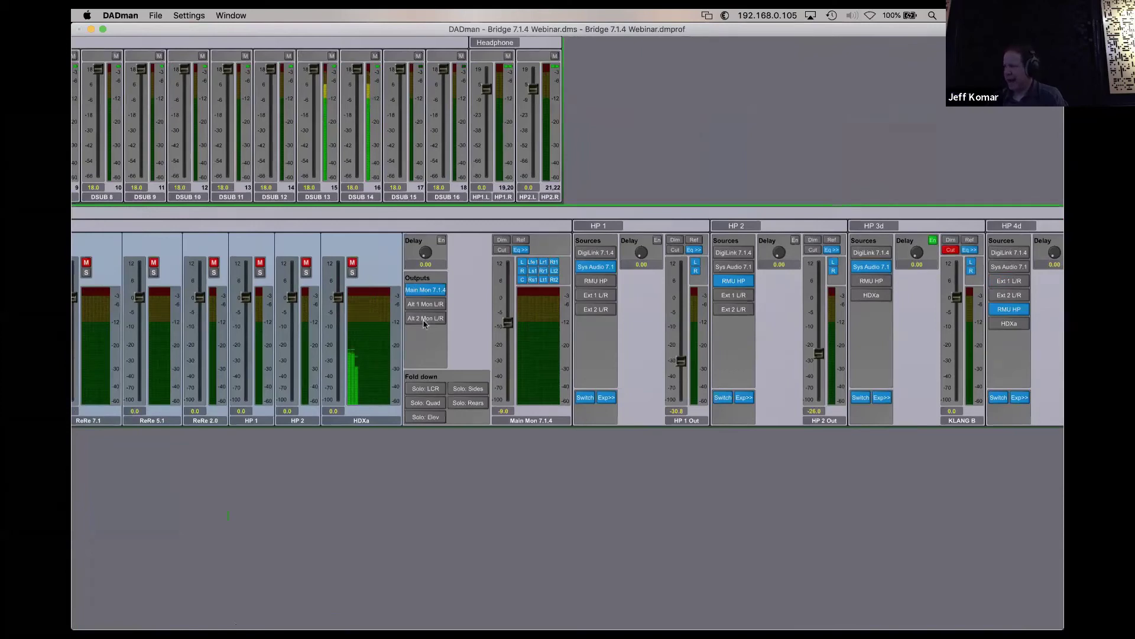
scroll(421, 316, left, 12)
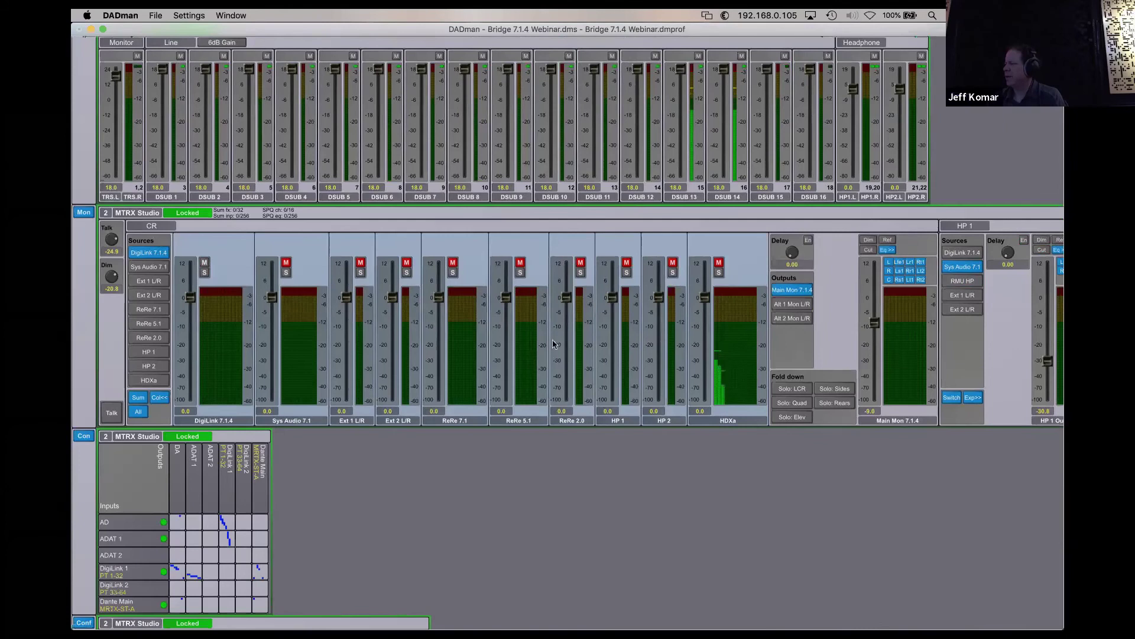
scroll(479, 313, right, 14)
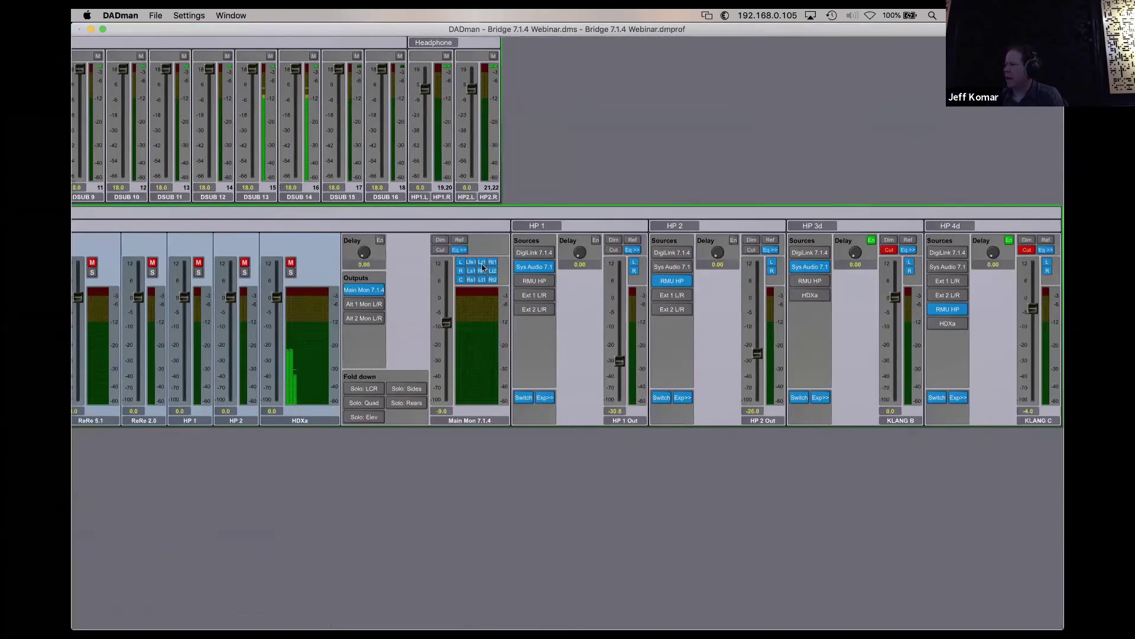
Expand the EQ of the Main Mon 7.1.4 output and add 16 EQ bands to the Center speaker.
scroll(571, 301, right, 1)
scroll(571, 301, right, 5)
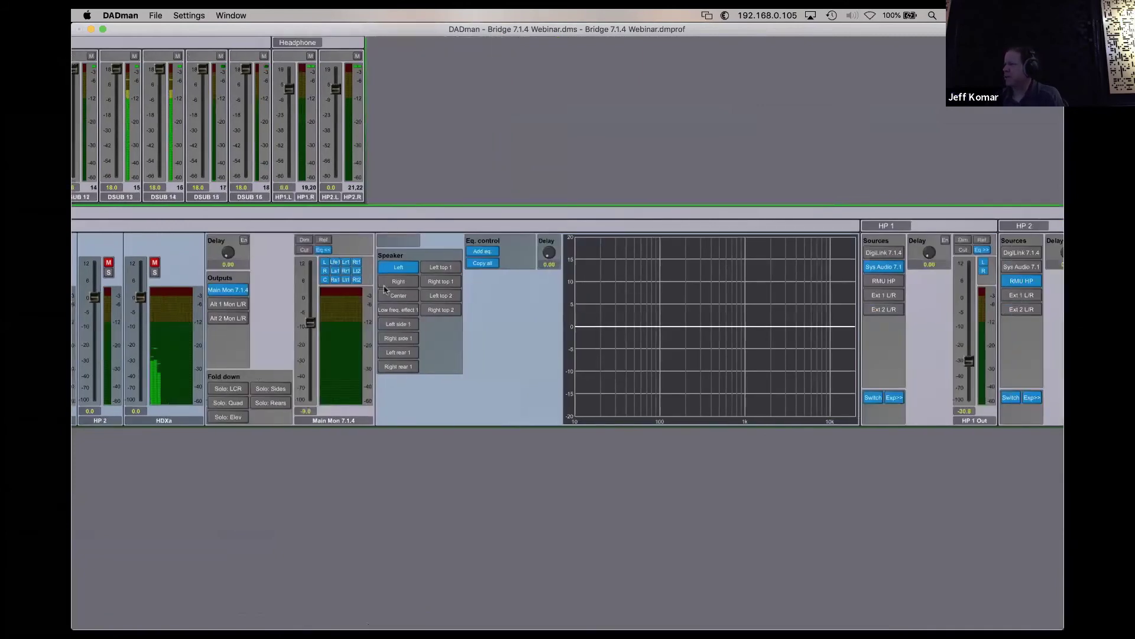
click(397, 296)
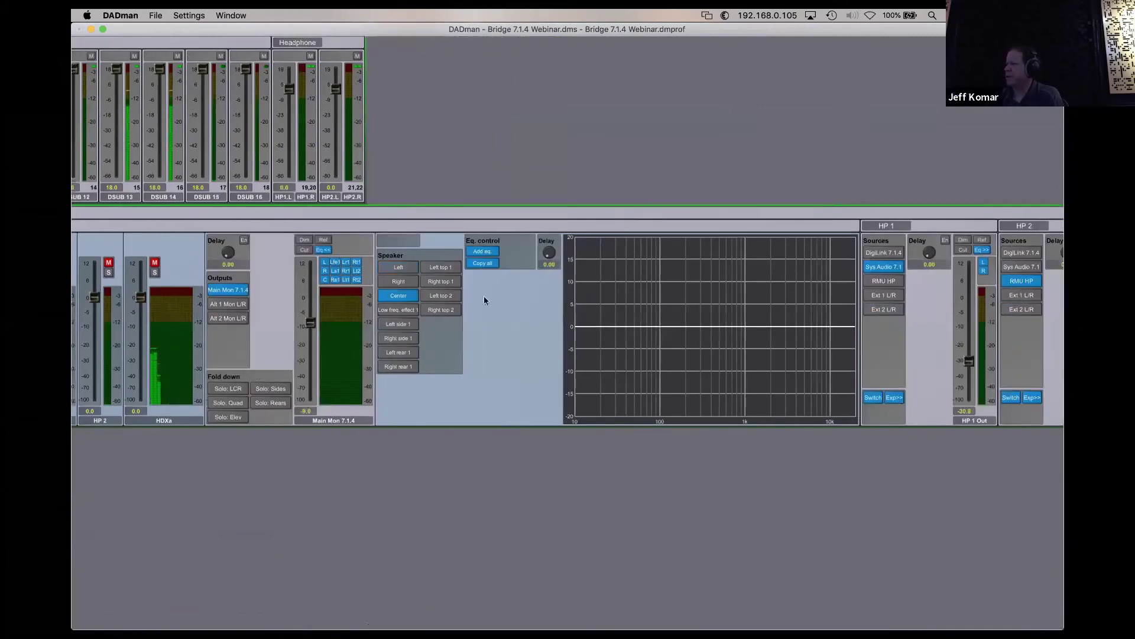
click(489, 251)
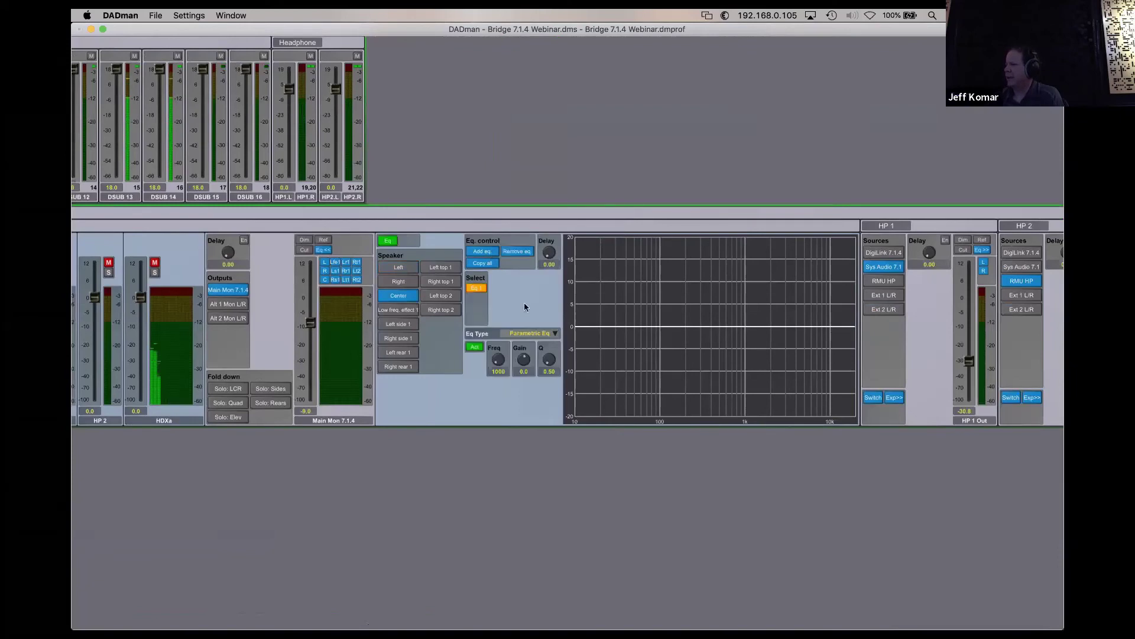
click(484, 255)
click(483, 255)
click(484, 255)
click(484, 255)
click(483, 254)
click(483, 254)
click(484, 254)
click(484, 255)
click(483, 254)
click(483, 254)
click(484, 255)
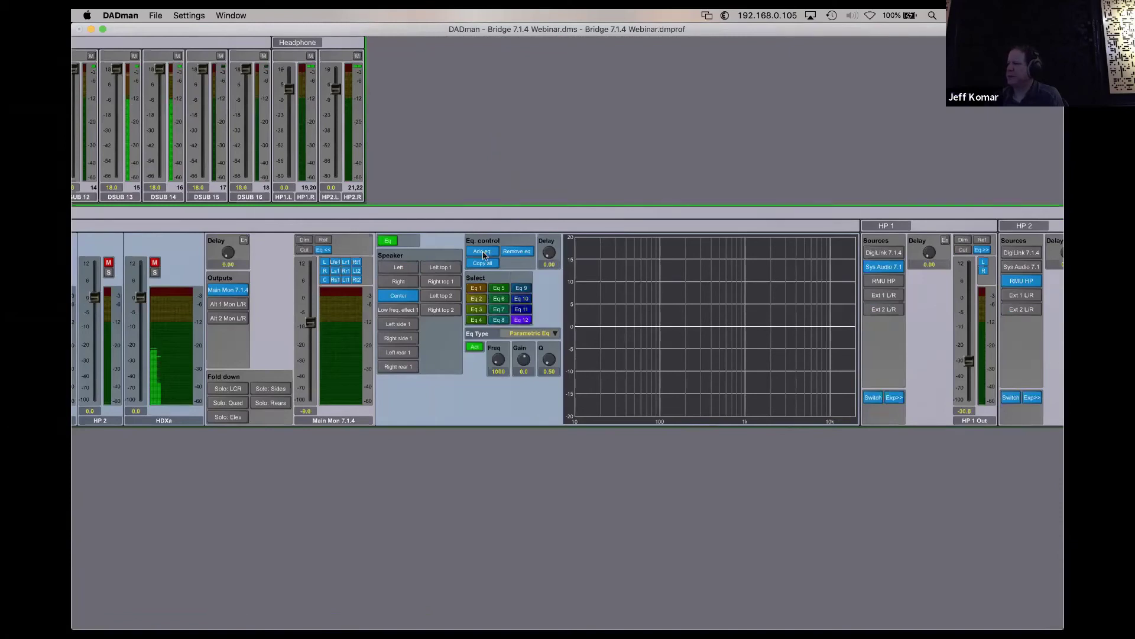
click(484, 254)
click(484, 254)
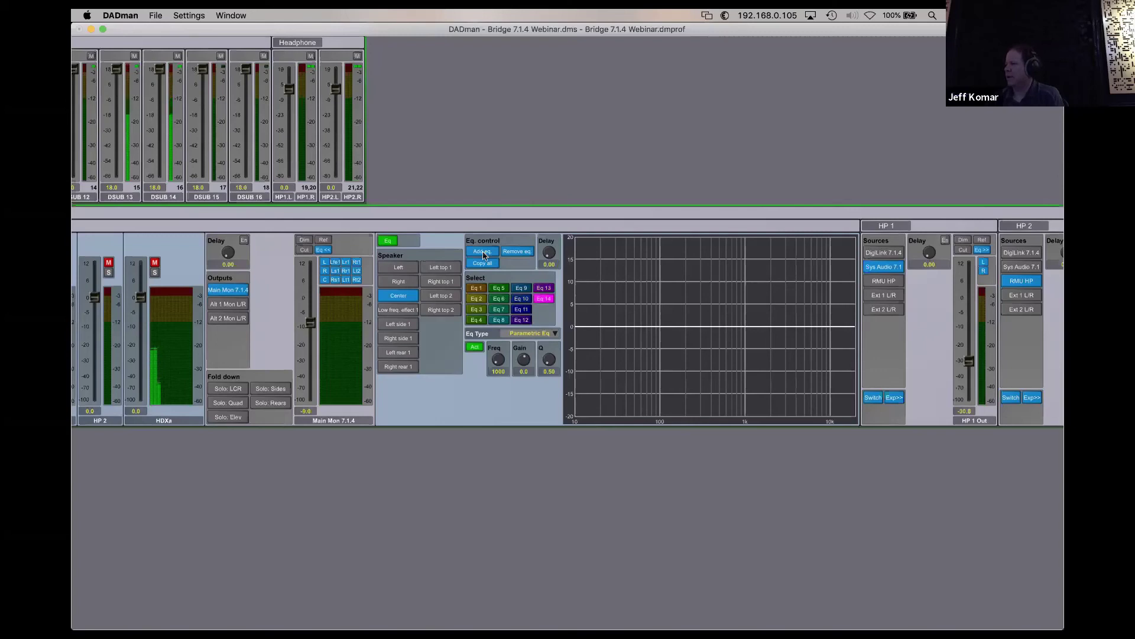
click(484, 254)
click(483, 254)
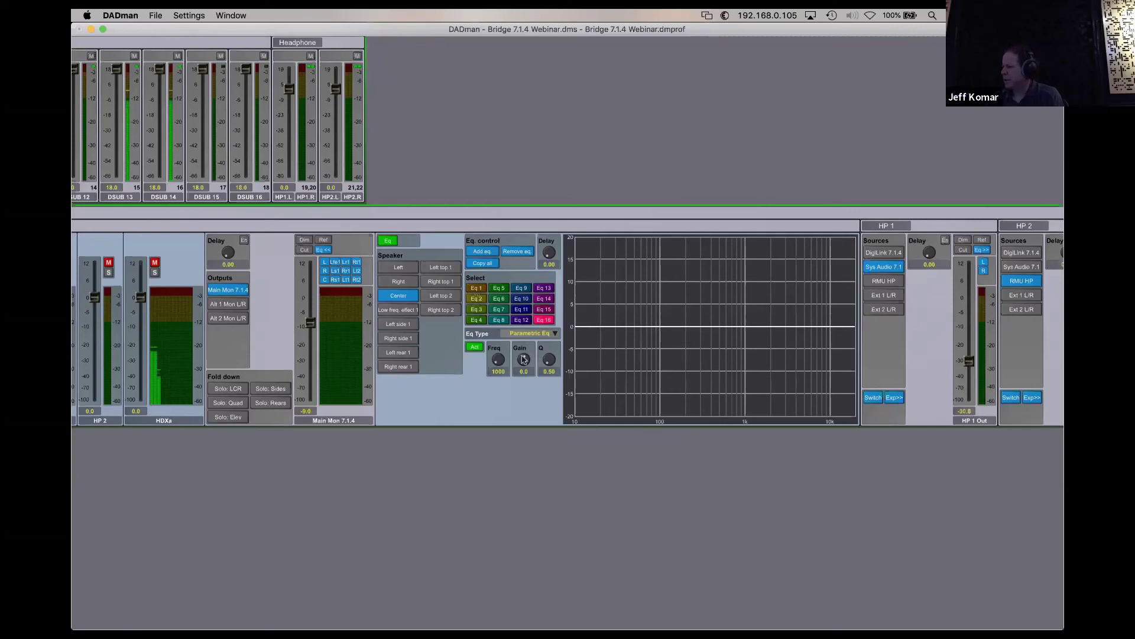
Set the Center speaker's Eq 1 to High Pass Butterw. at a frequency of 20 Hz.
click(476, 289)
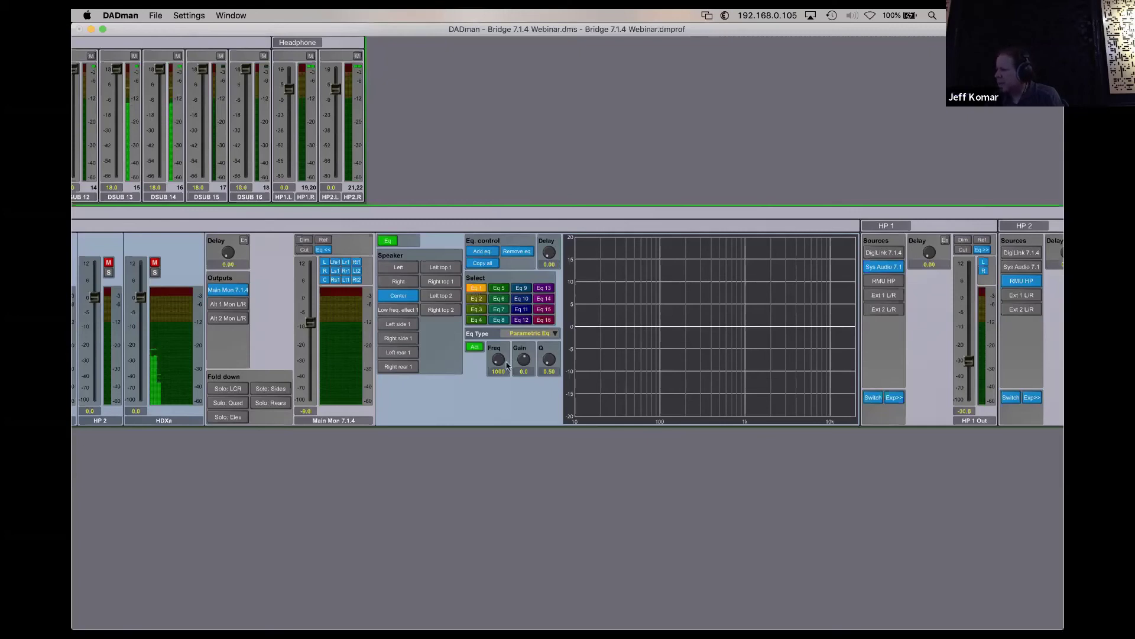
click(525, 335)
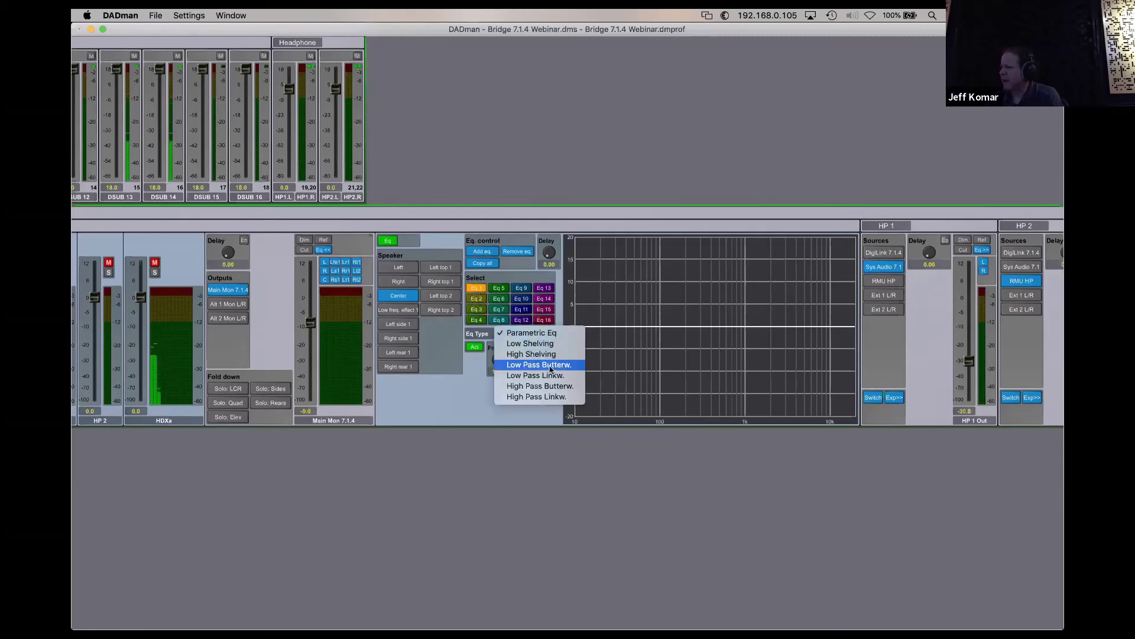
click(557, 335)
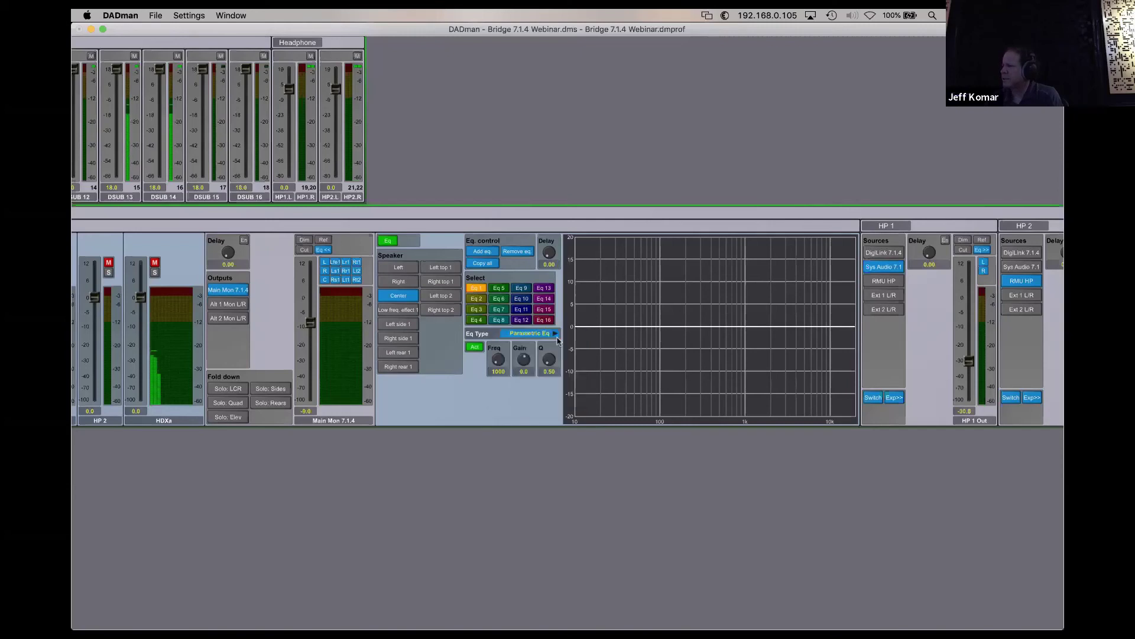
click(556, 336)
mouse_move(498, 361)
mouse_down()
mouse_move(503, 352)
mouse_move(500, 383)
mouse_up()
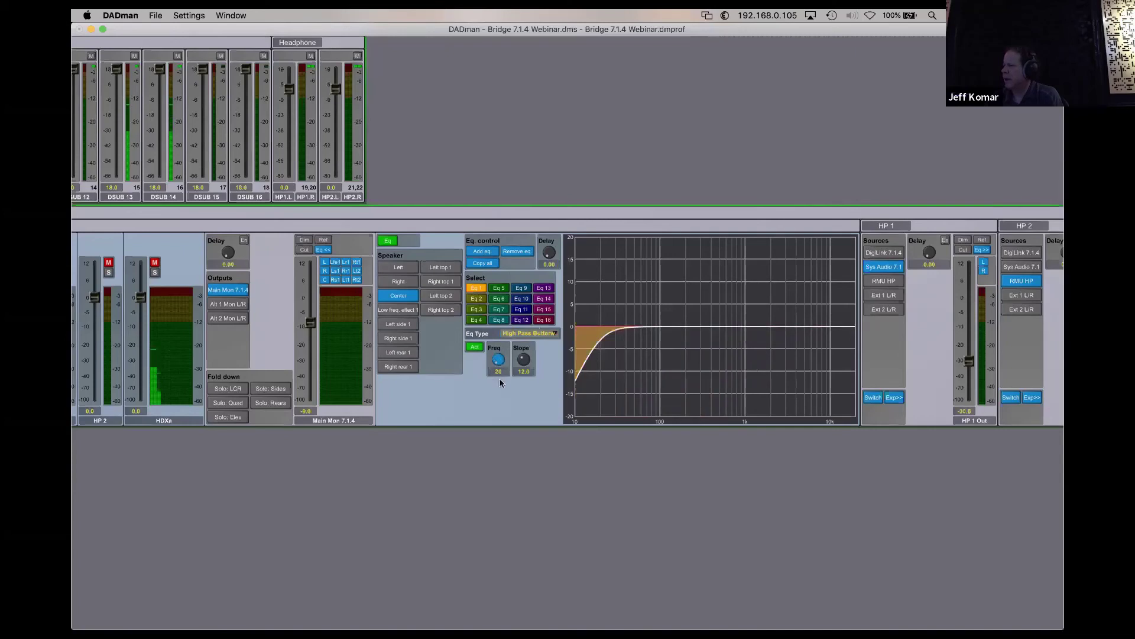
Copy all of the Center speaker's EQ settings and paste them onto the Right speaker.
click(480, 265)
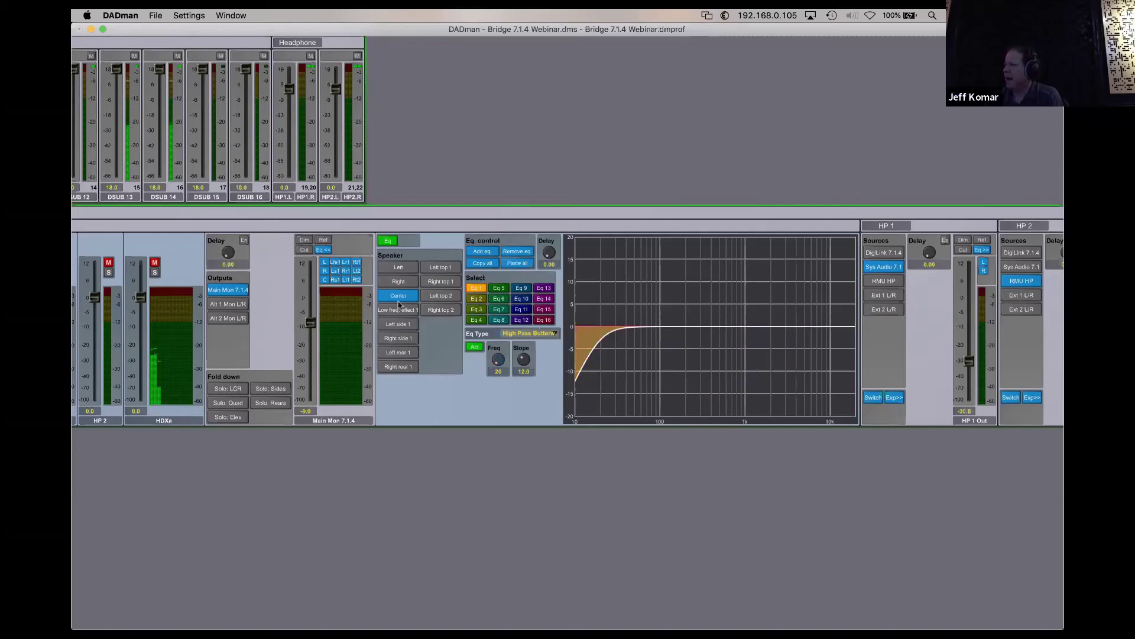
click(399, 283)
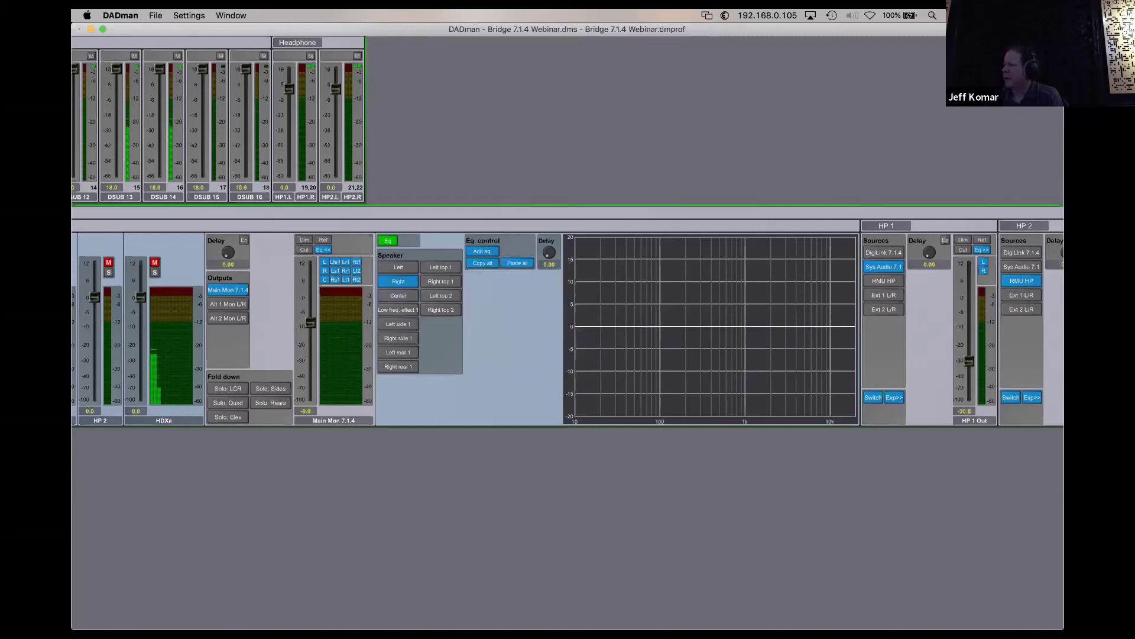
click(487, 263)
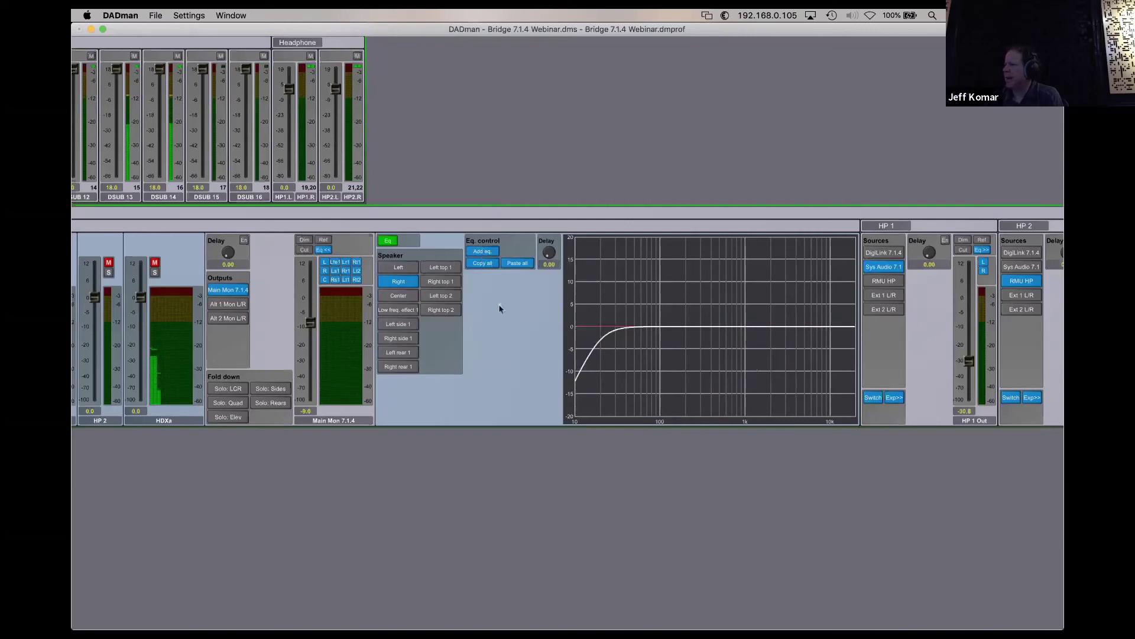
Change the Center speaker's Eq 1 to Parametric Eq with a cut of about -4.8 dB near 1519 Hz and a Q of about 1.03.
click(398, 296)
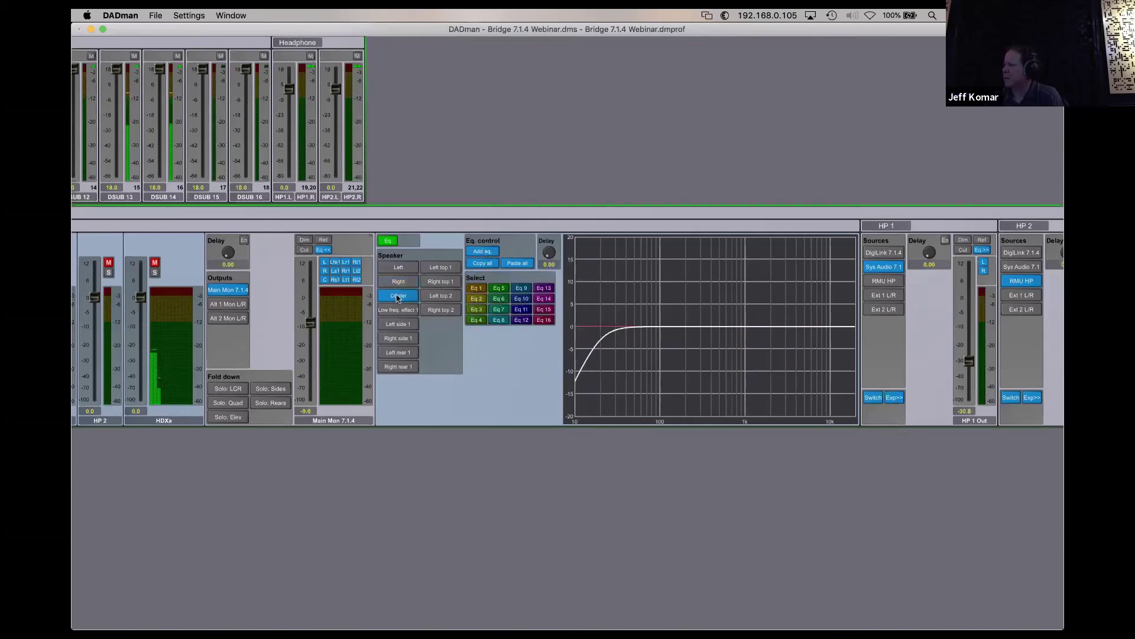
click(481, 289)
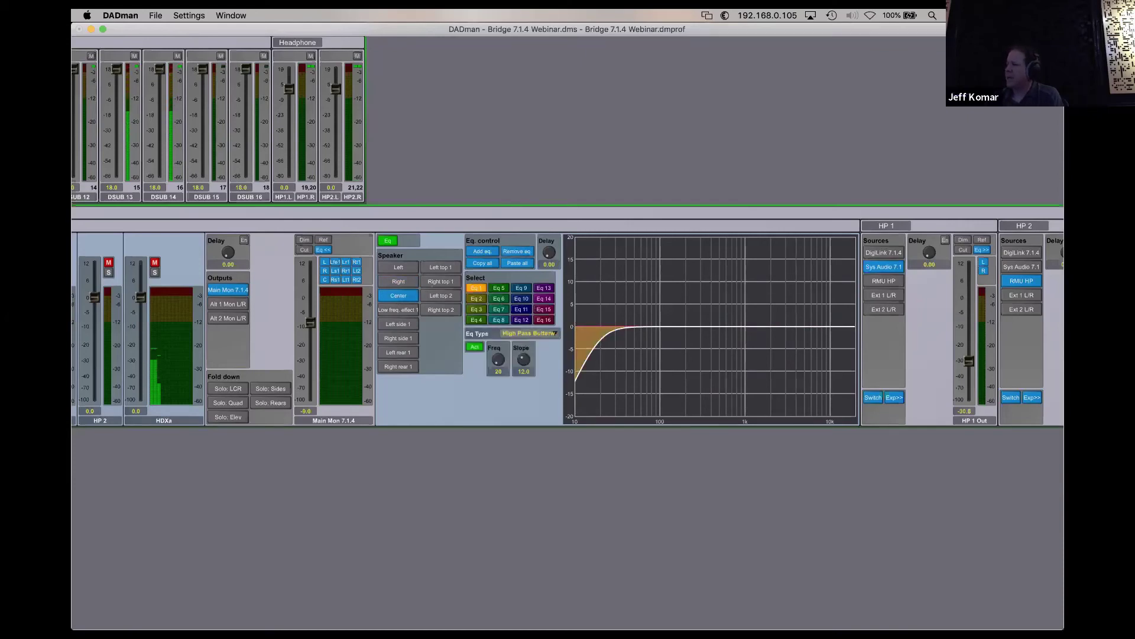
click(518, 334)
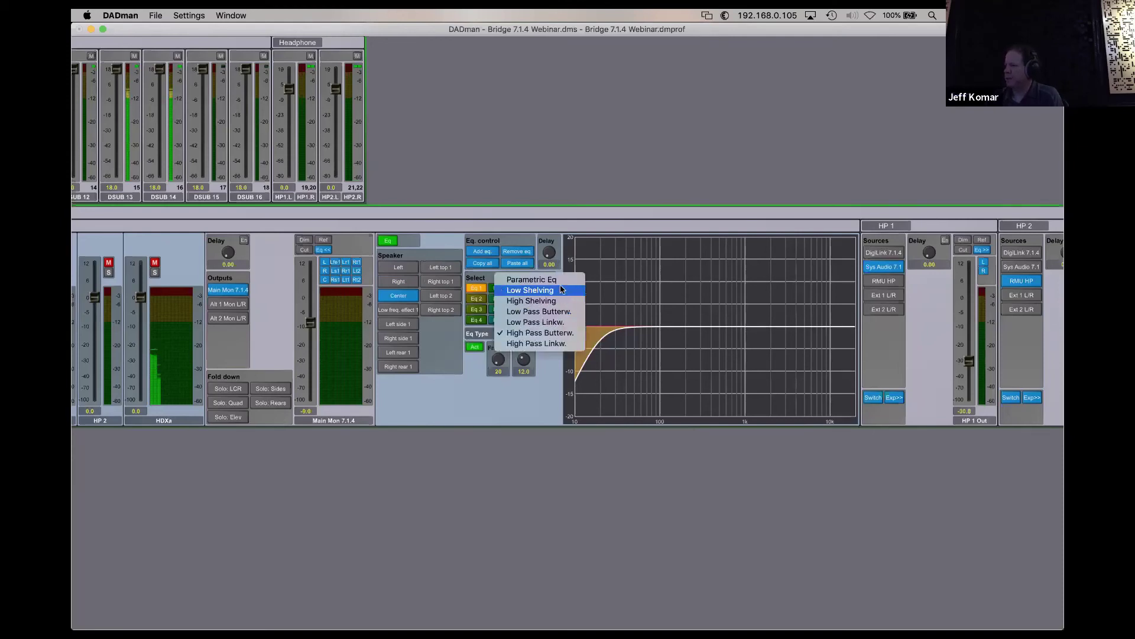
click(555, 333)
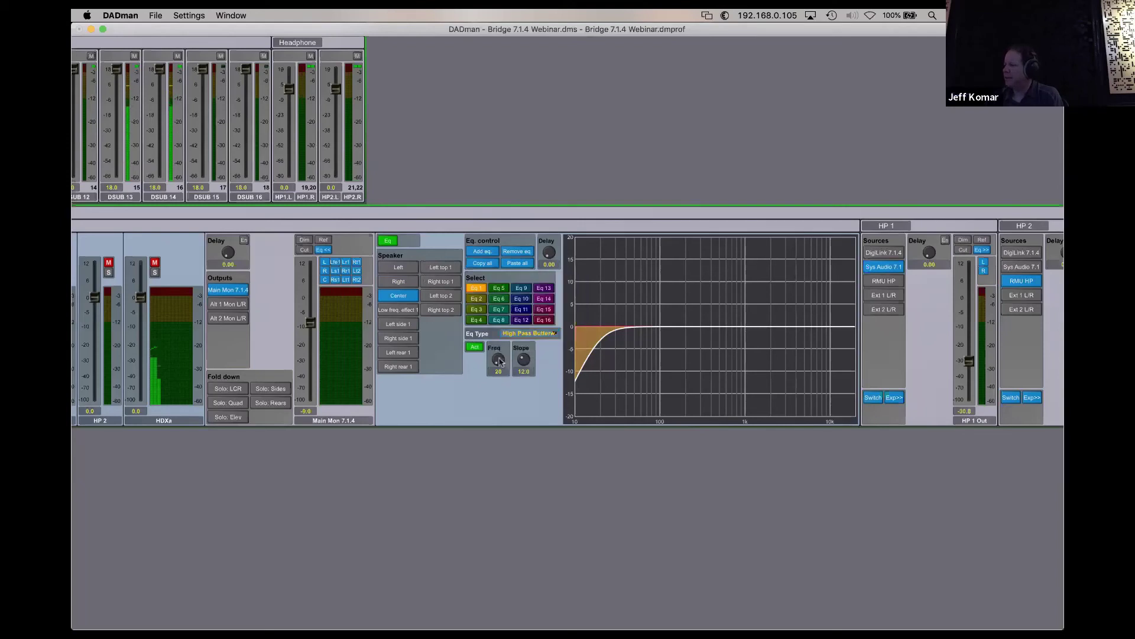
click(528, 333)
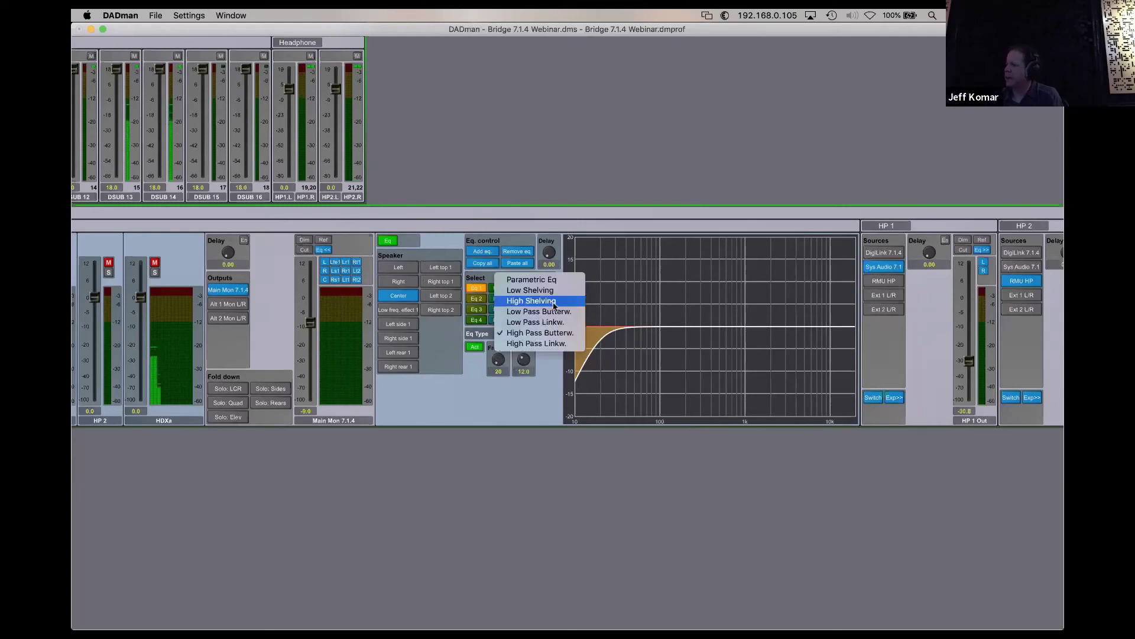
click(554, 284)
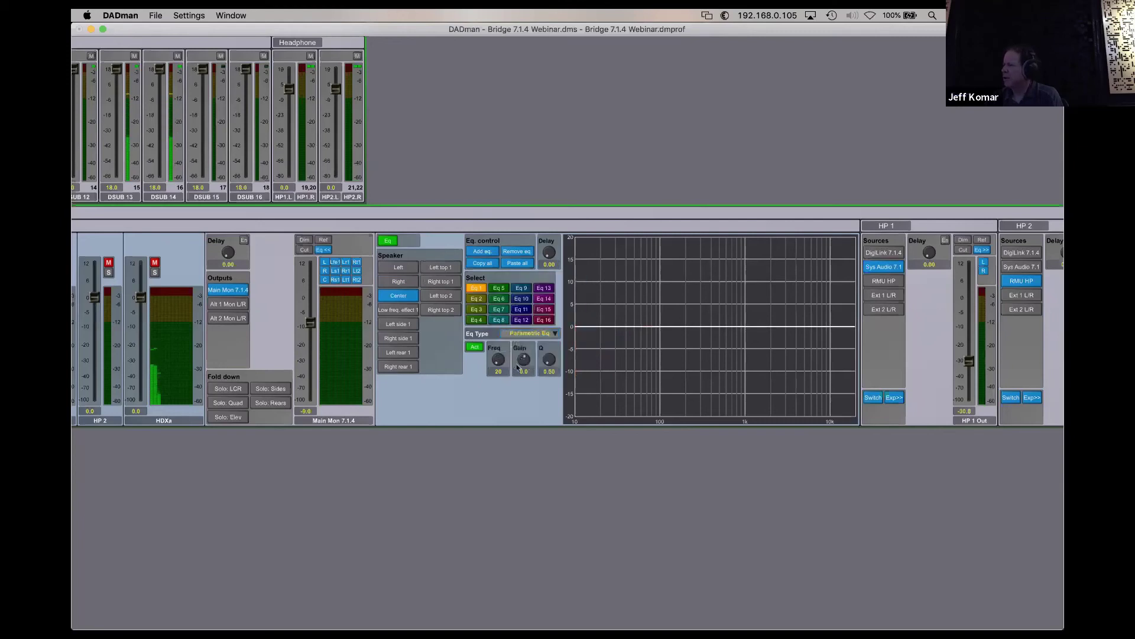
click(546, 365)
drag(524, 360, 501, 346)
drag(549, 362, 548, 356)
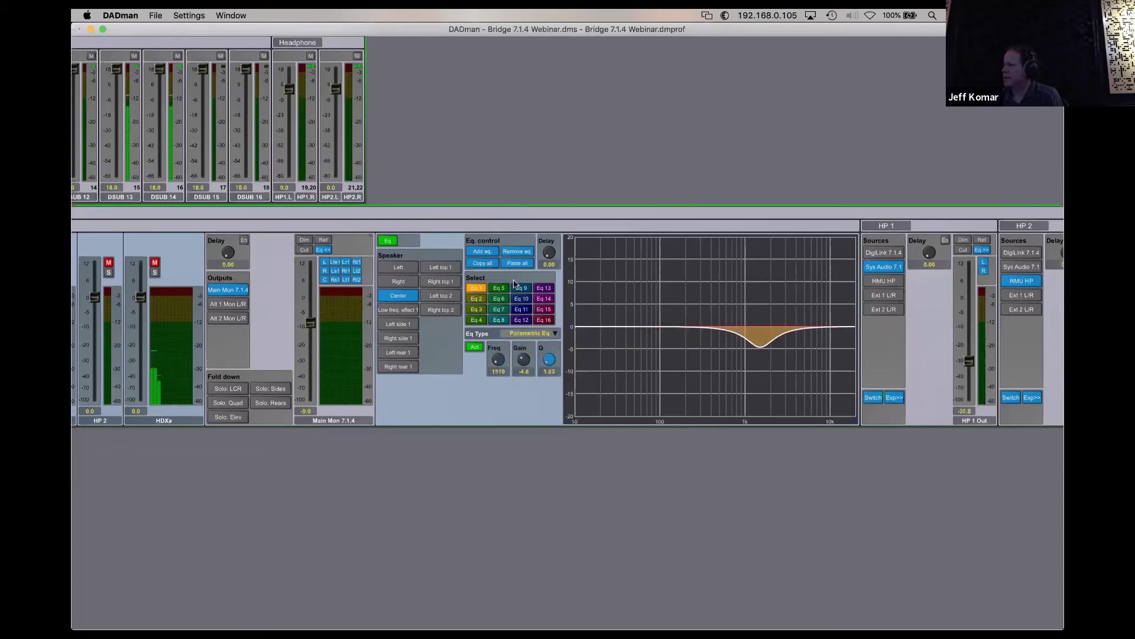
Toggle the selection of the Center speaker's Eq 1, and bypass and re-enable the Main Mon 7.1.4 EQ.
click(477, 288)
click(476, 288)
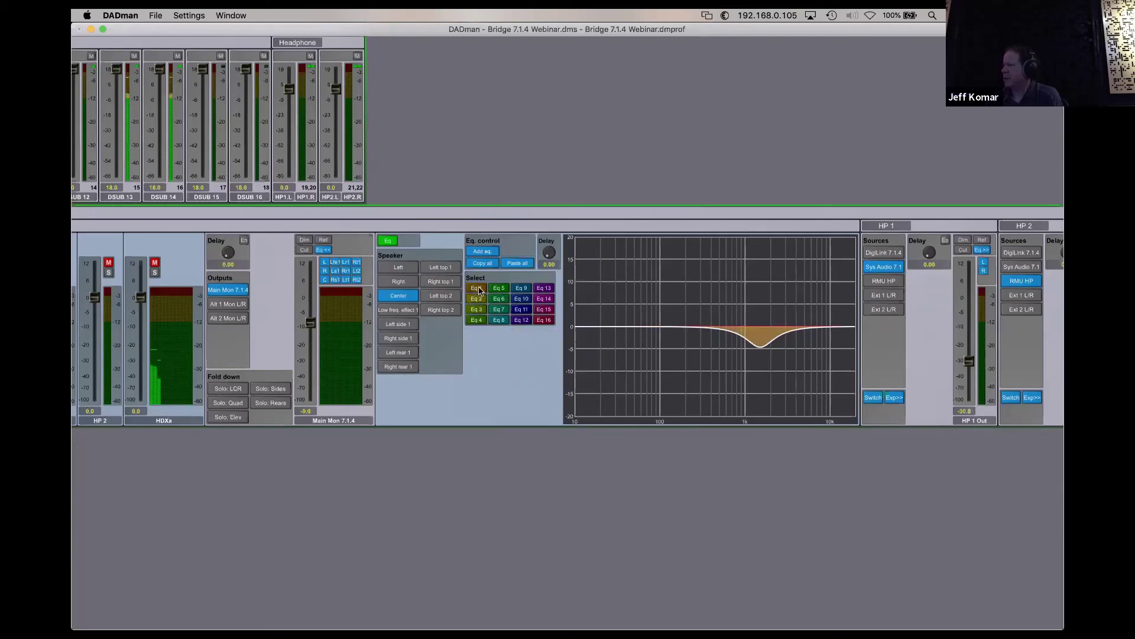
click(387, 241)
click(387, 242)
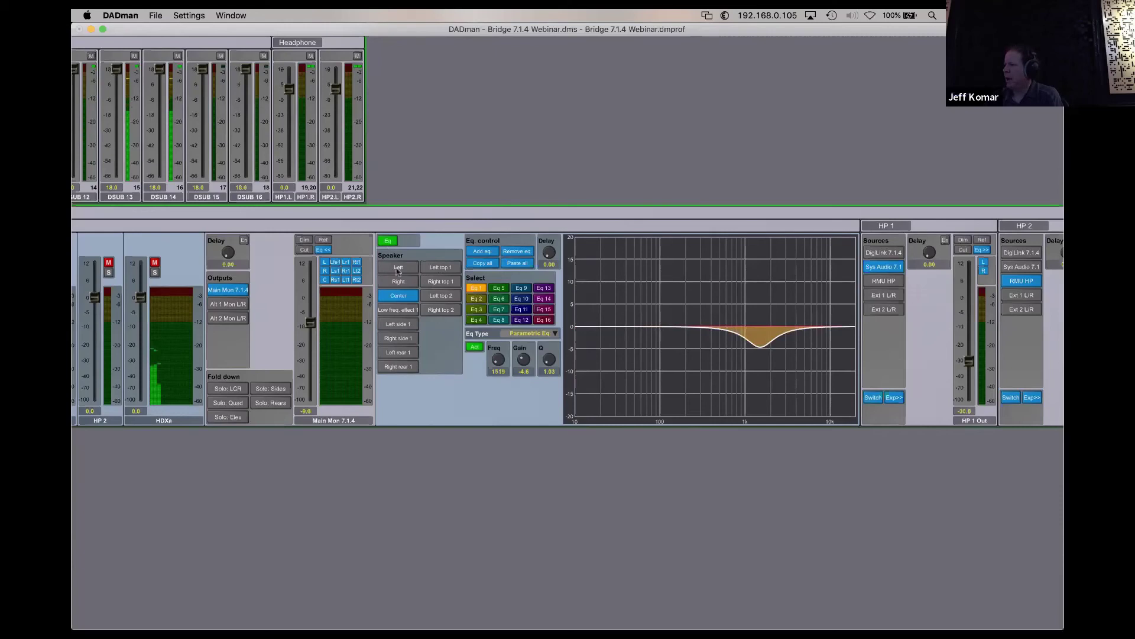
Inspect the Center speaker's Eq 2 and the EQ curves of the Low freq. effect 1 and Right speakers.
click(477, 299)
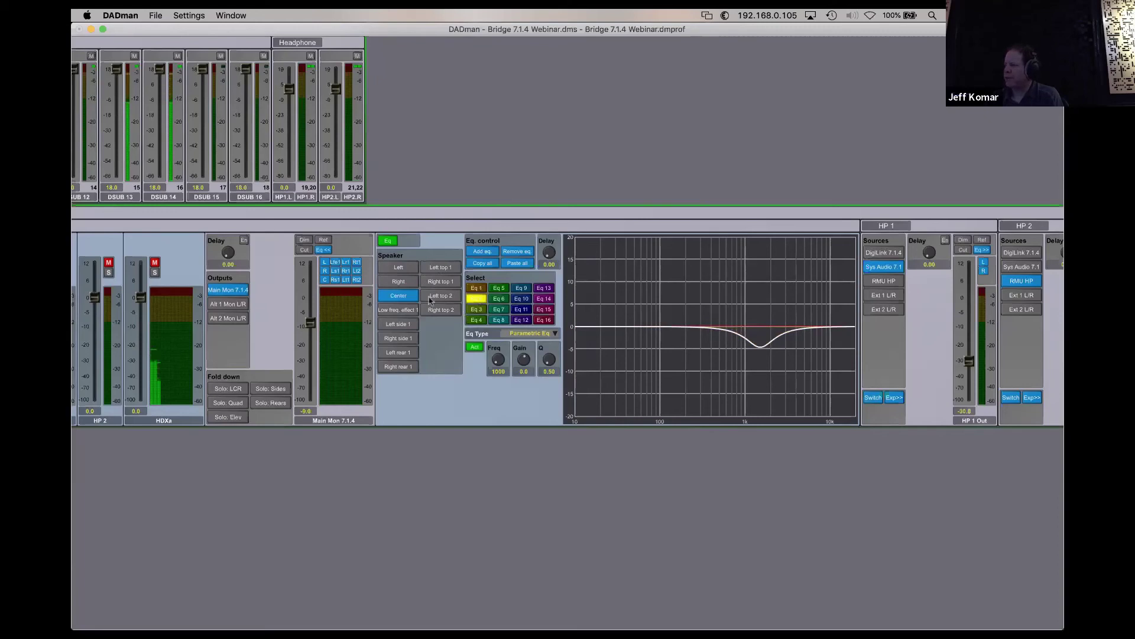
click(398, 310)
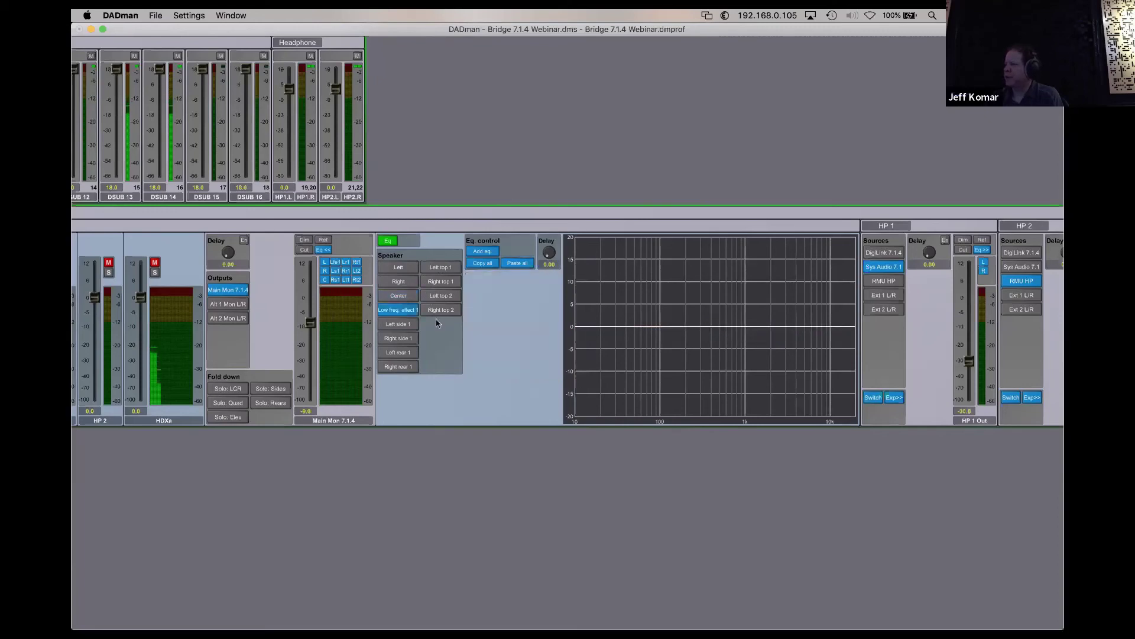
click(397, 284)
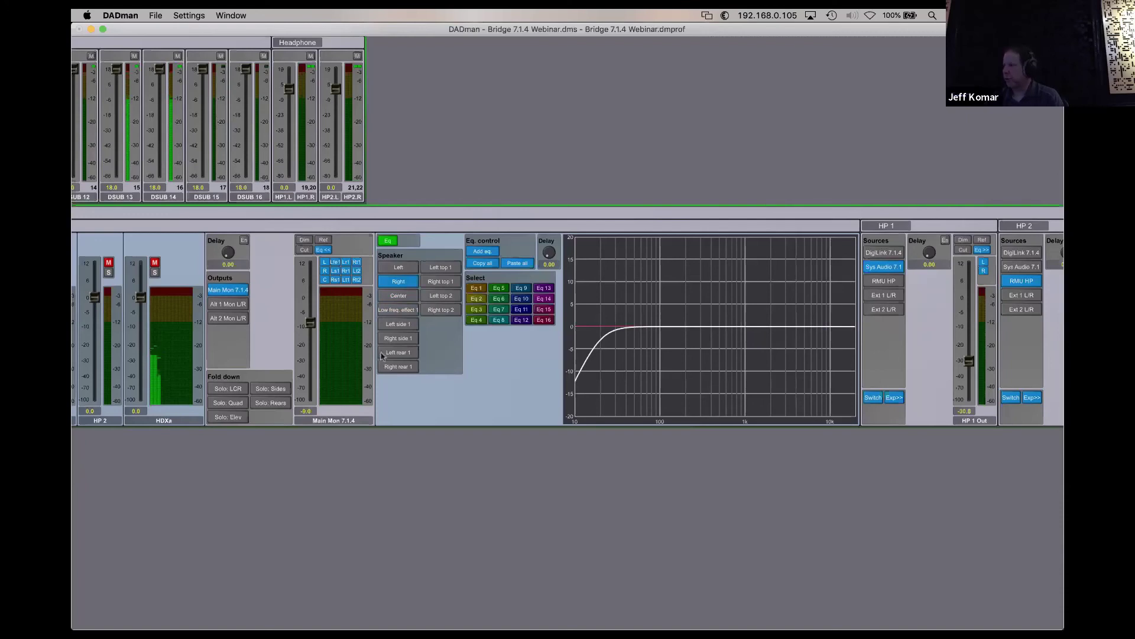
Expand the EQ of the HP 1 output, add three EQ bands to its Right channel and select Eq 1.
scroll(381, 355, right, 6)
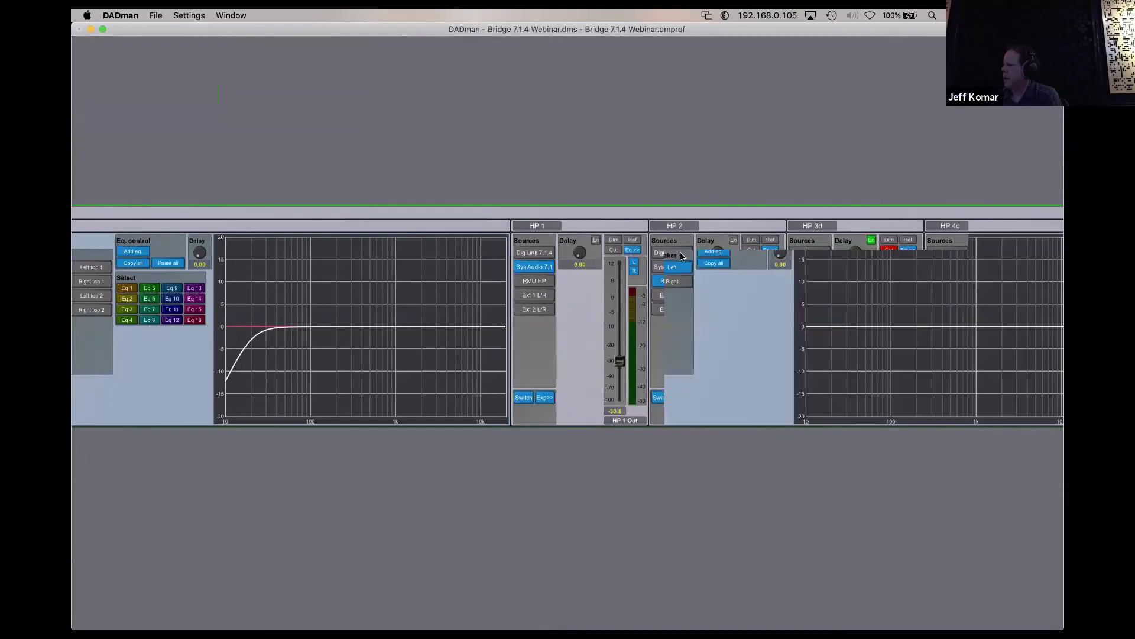
click(713, 251)
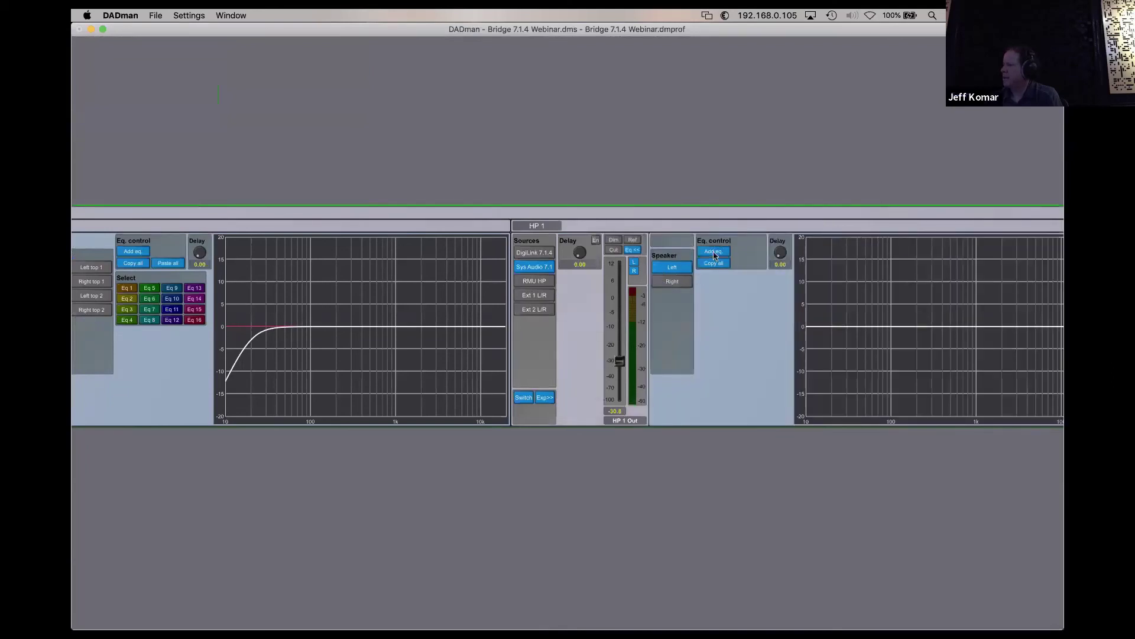
click(678, 283)
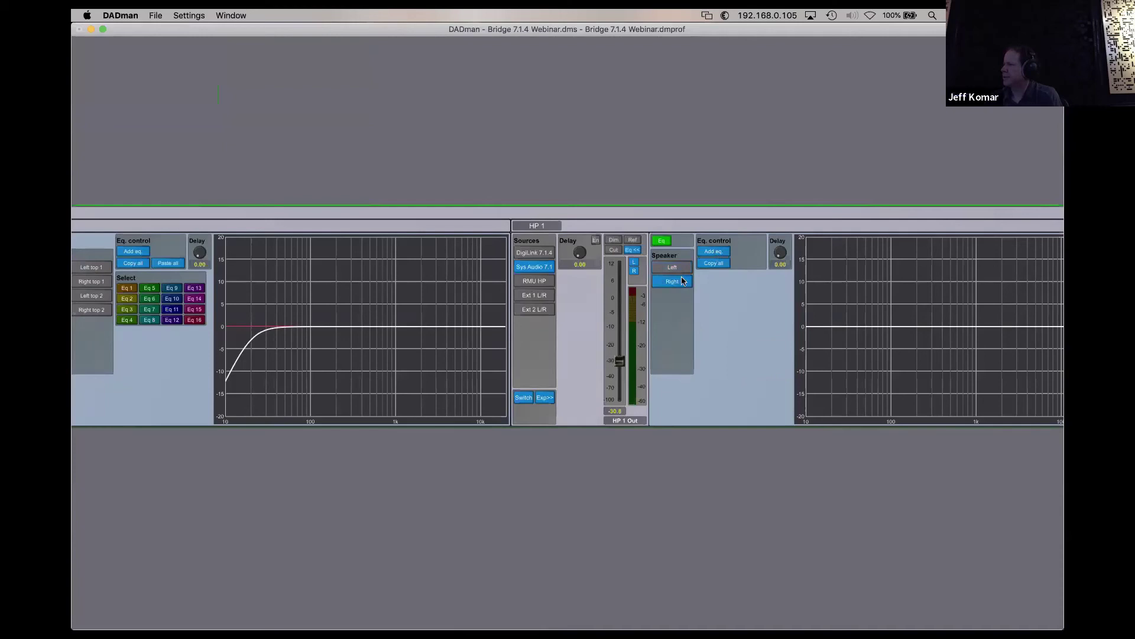
click(712, 252)
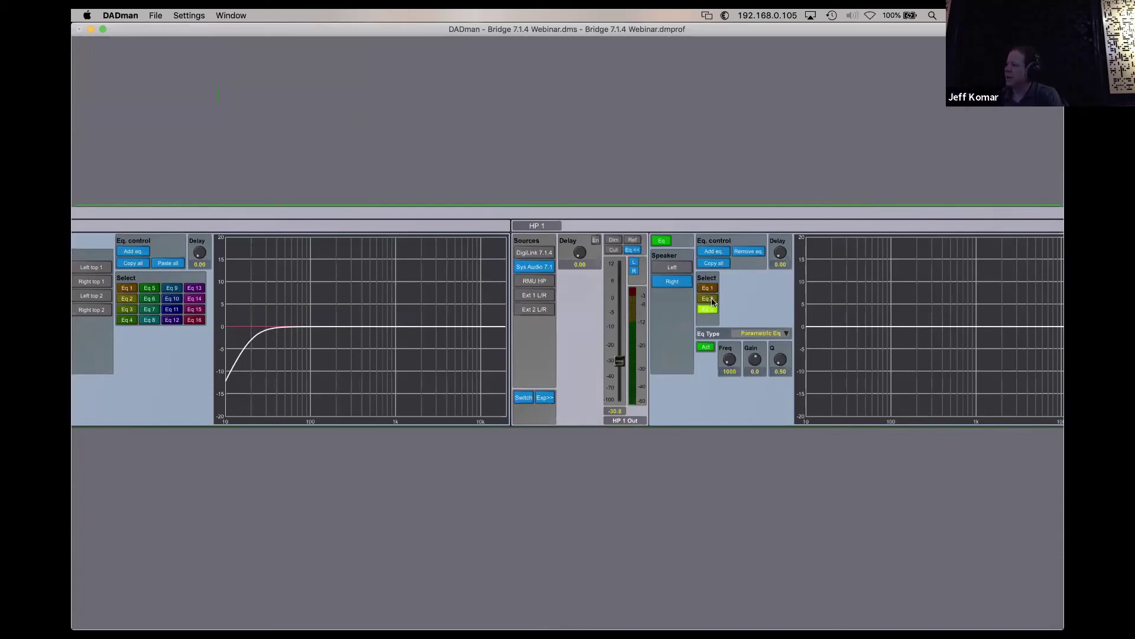
click(710, 290)
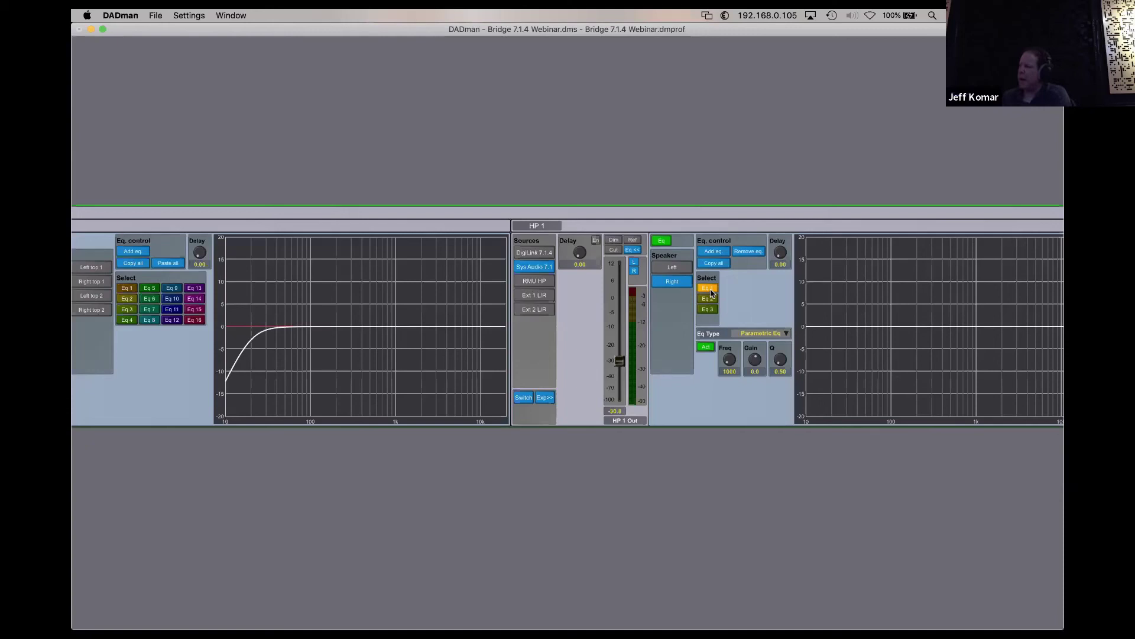
Bypass and re-enable the HP 1 output's EQ, and collapse its EQ section.
click(666, 242)
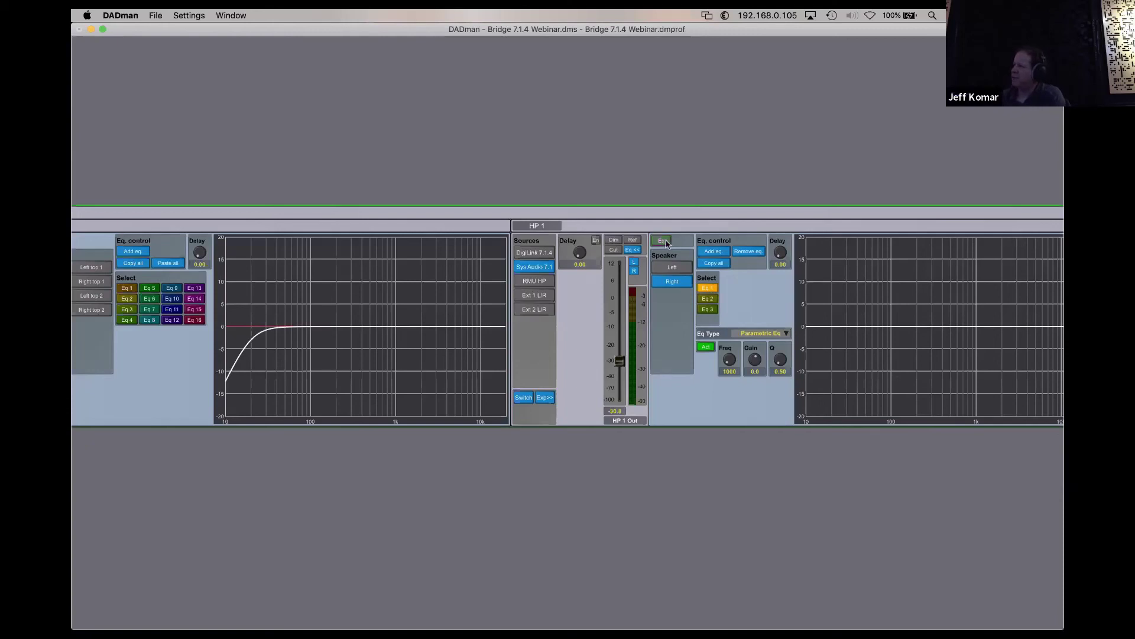
click(664, 241)
click(632, 250)
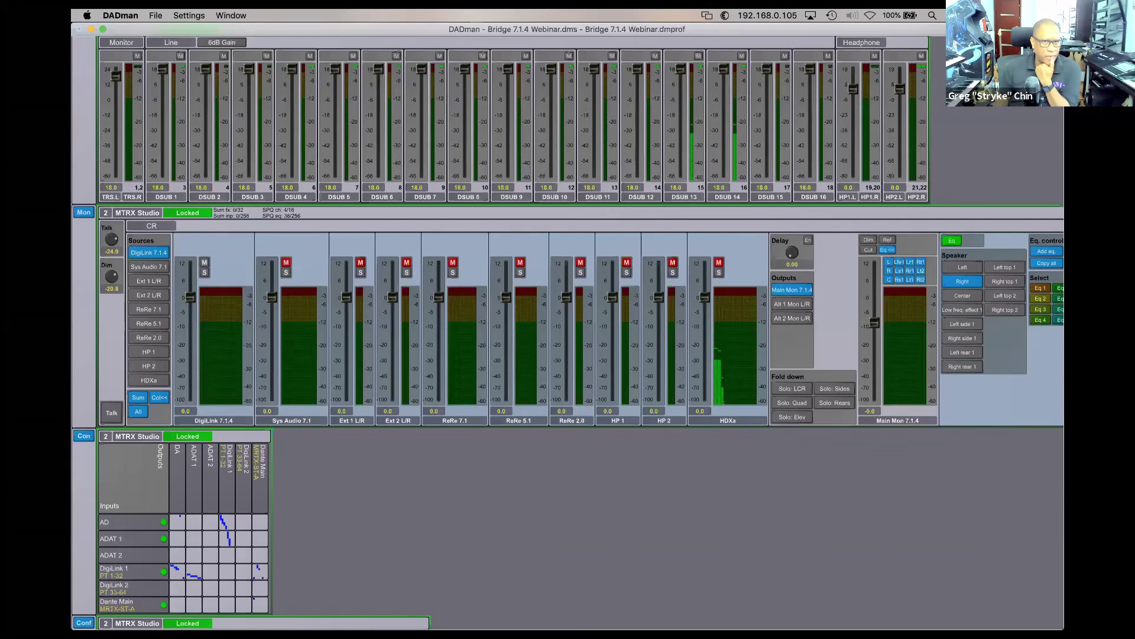
Examine the channel assignments and trims of the CR group's Main Mon 7.1.4 output in the monitor profile, and close the configuration.
scroll(490, 340, right, 5)
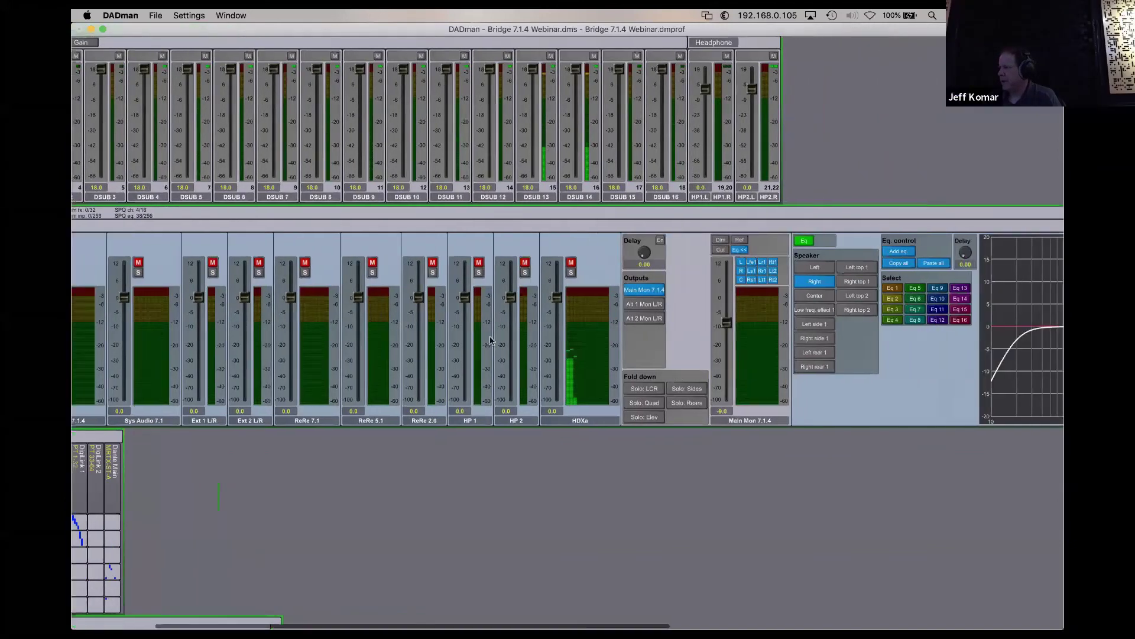
scroll(490, 340, right, 6)
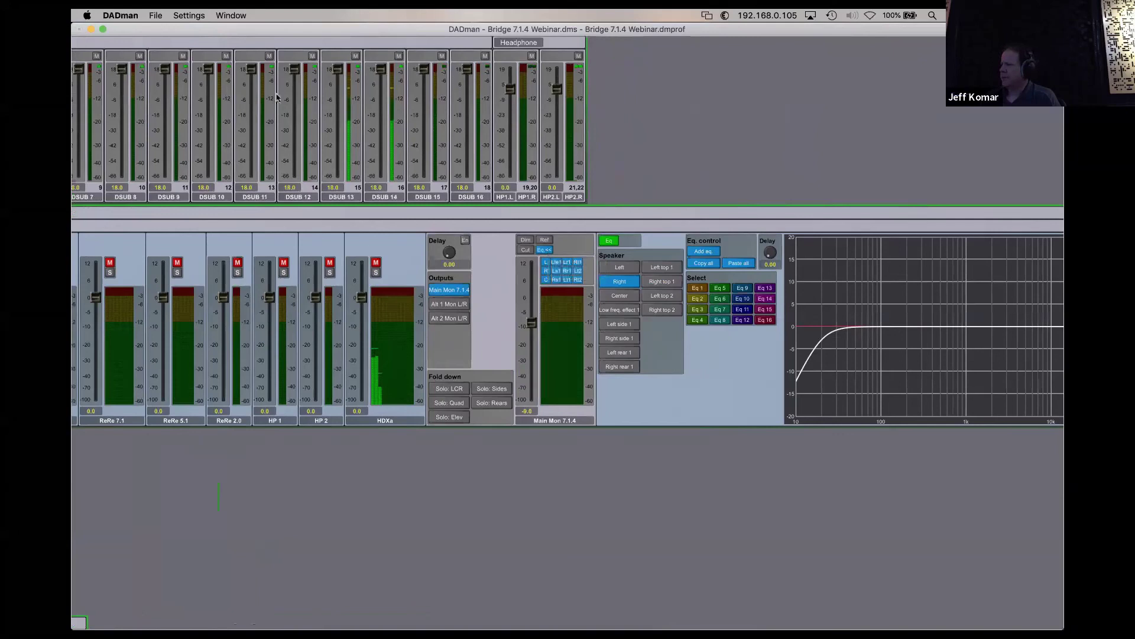
click(194, 19)
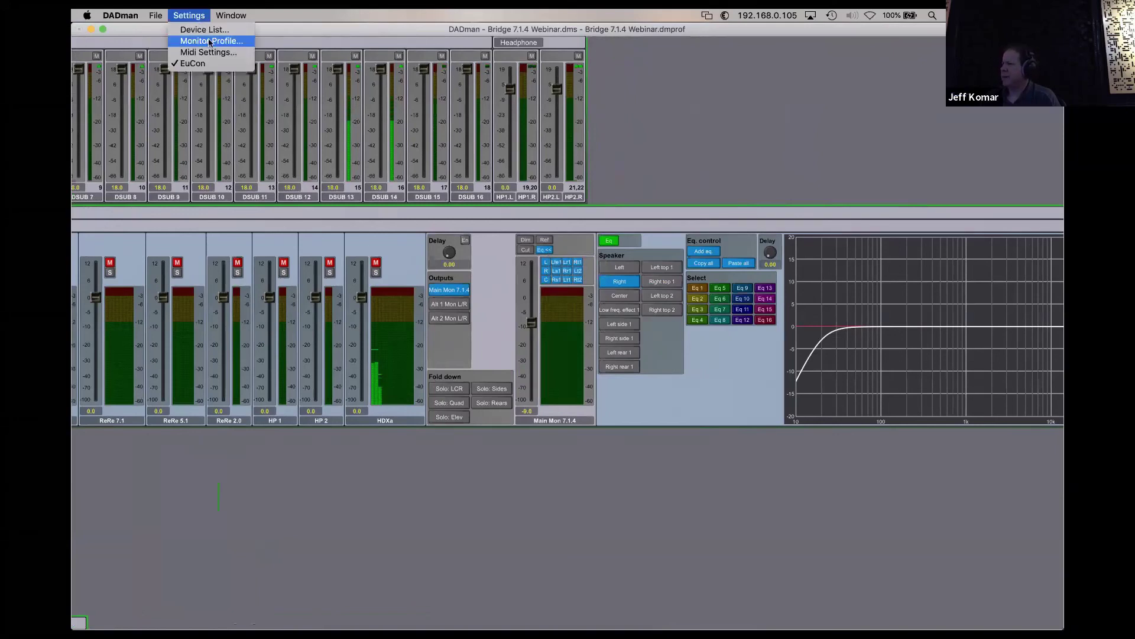
click(210, 42)
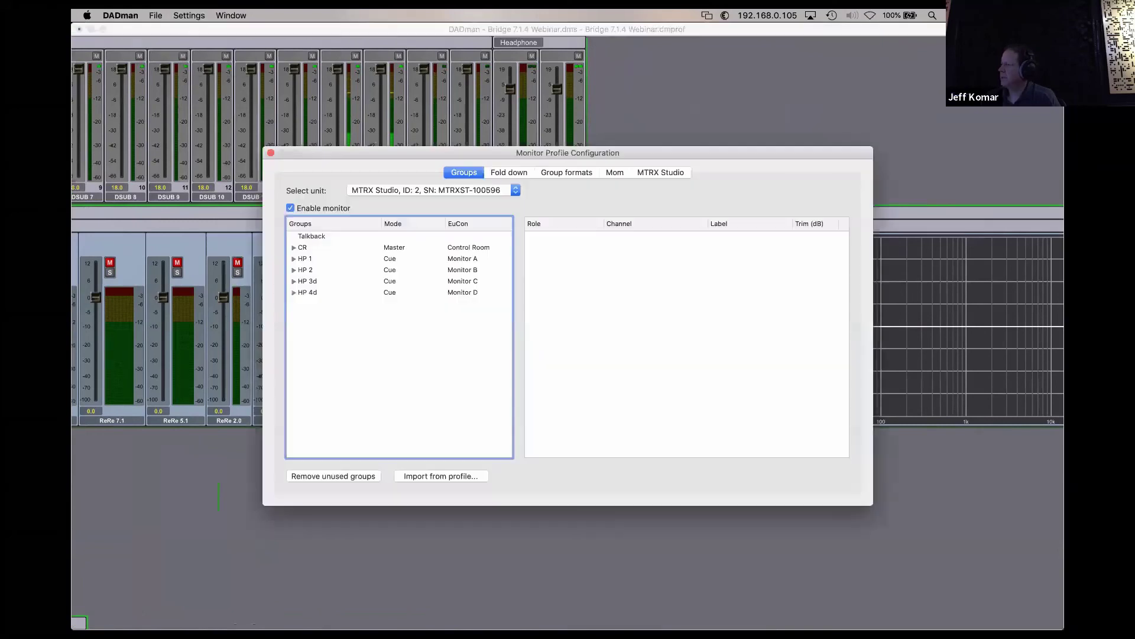
click(294, 248)
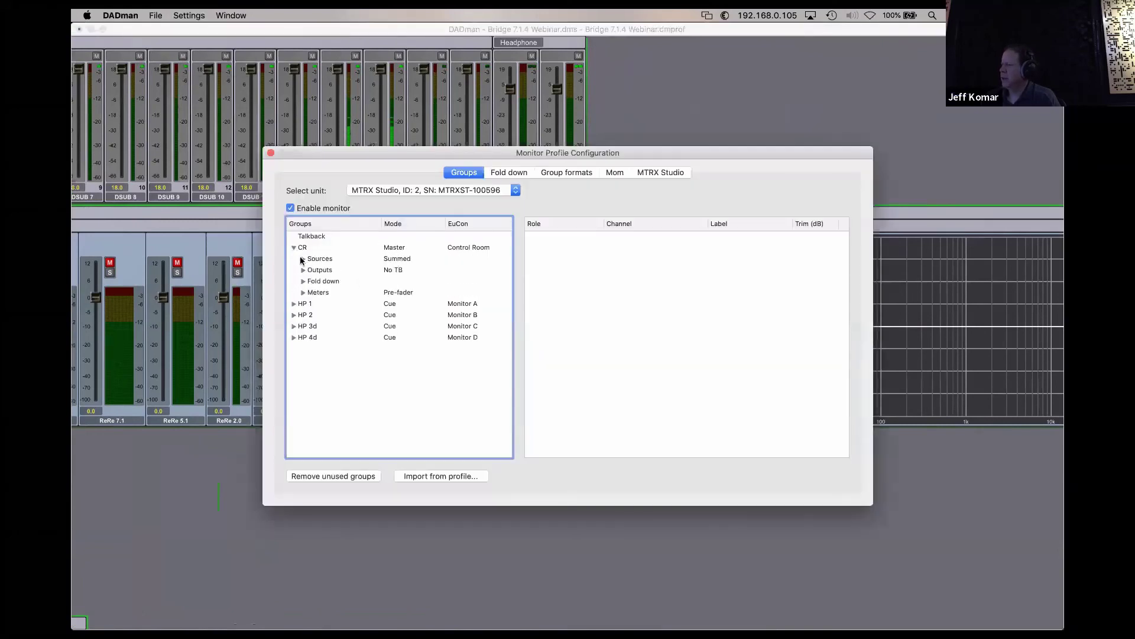
click(304, 259)
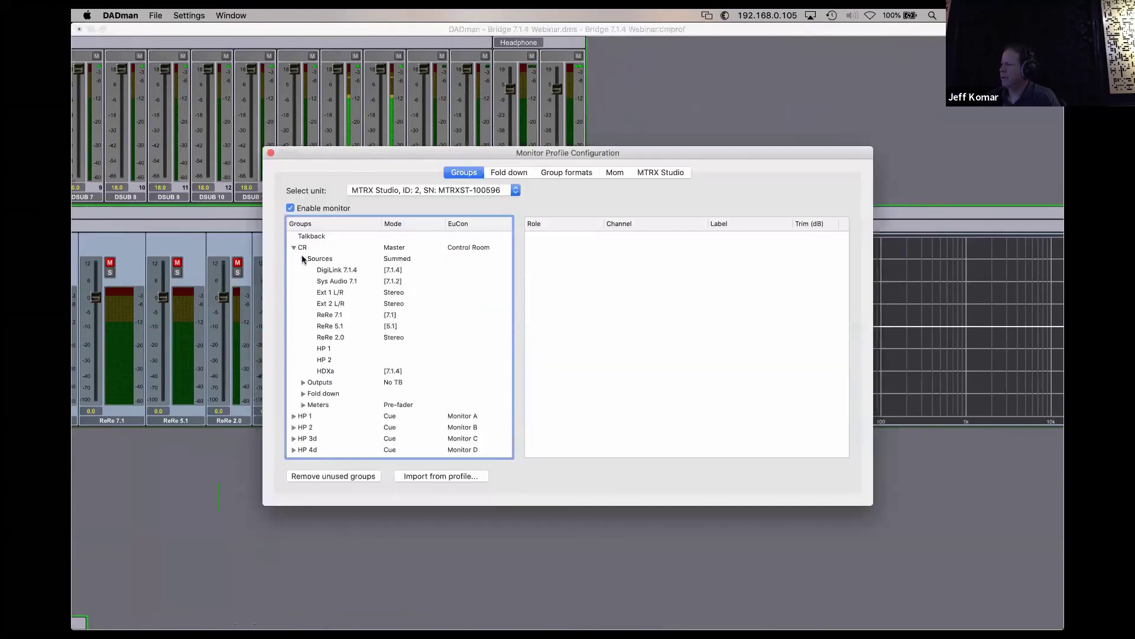
click(303, 258)
click(304, 270)
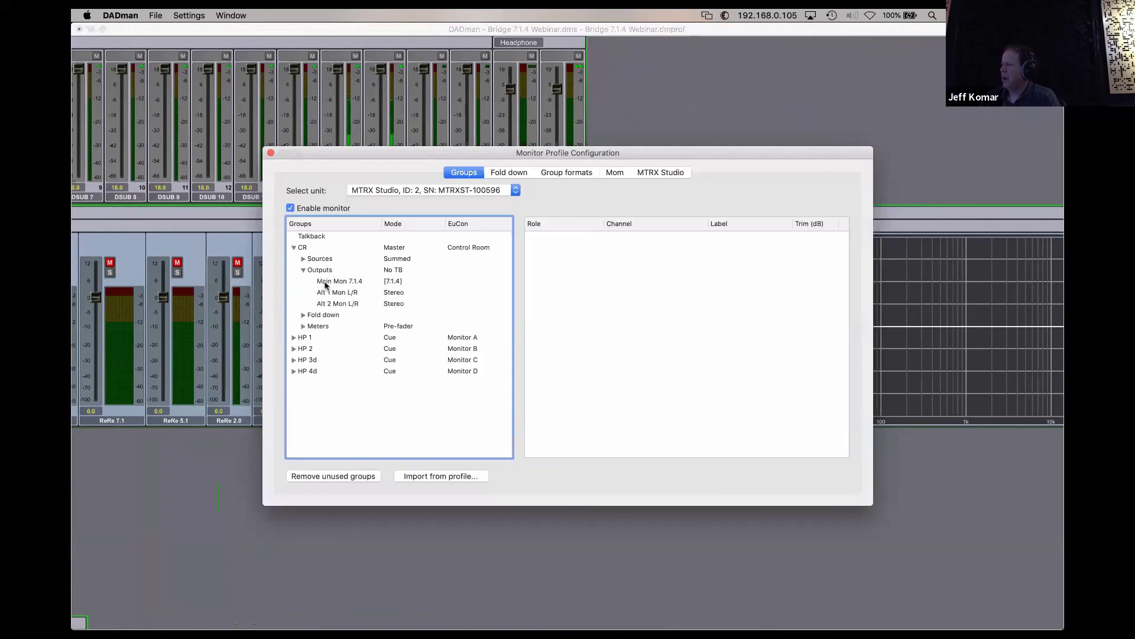
click(324, 281)
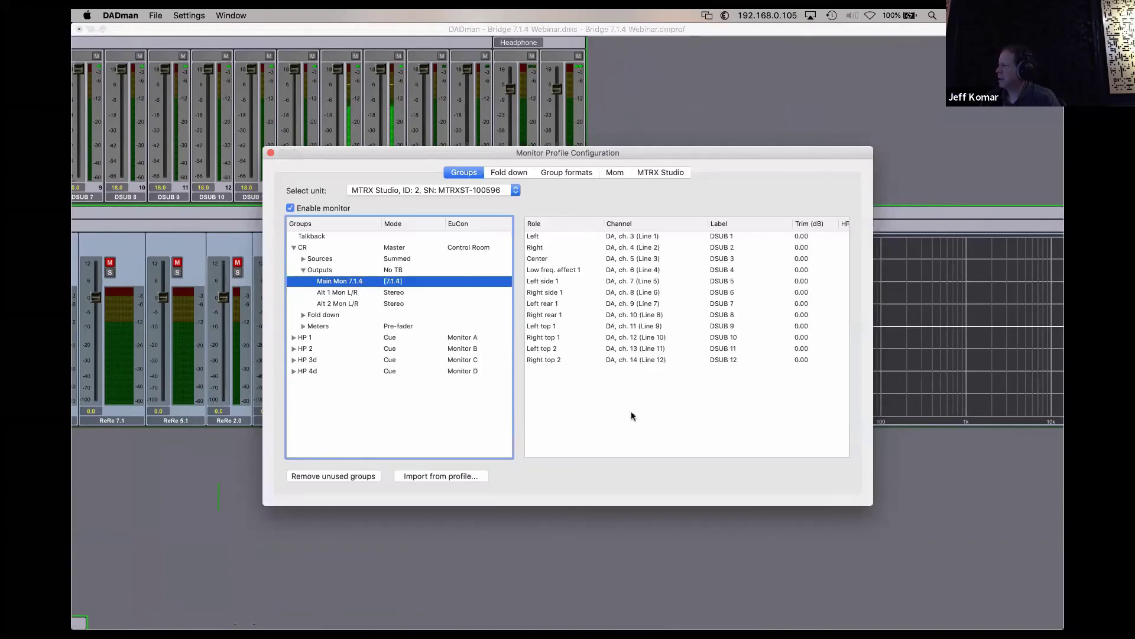
scroll(631, 416, right, 5)
scroll(692, 427, left, 5)
click(271, 153)
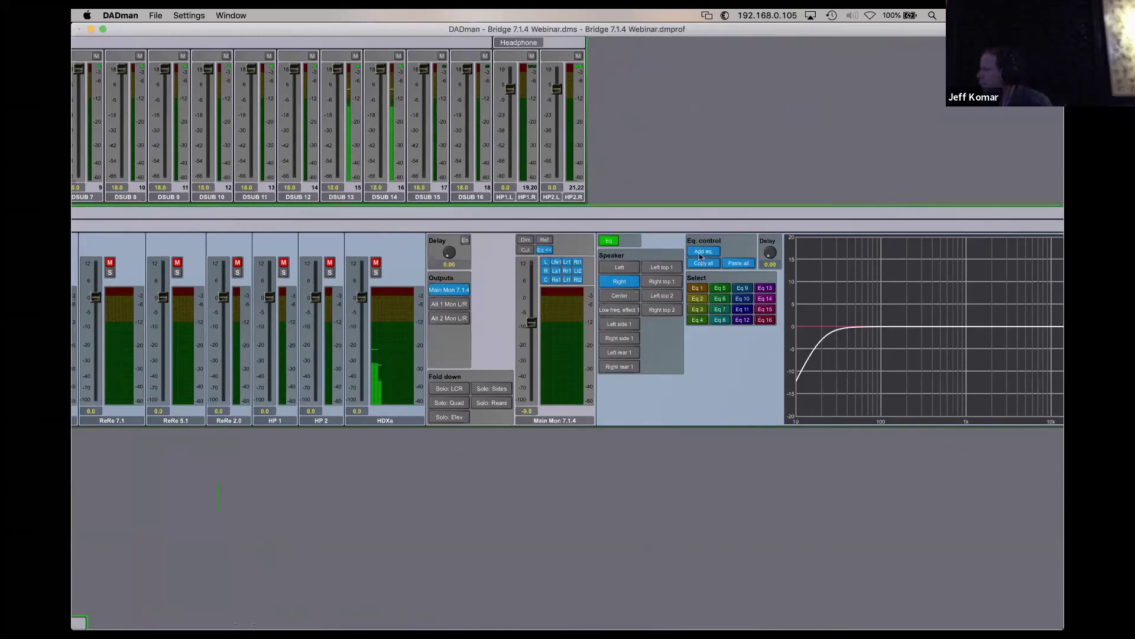
Try a 100 ms delay on the Right speaker, compare it with the Center speaker's delay, and reset it to 0.
drag(773, 258, 768, 118)
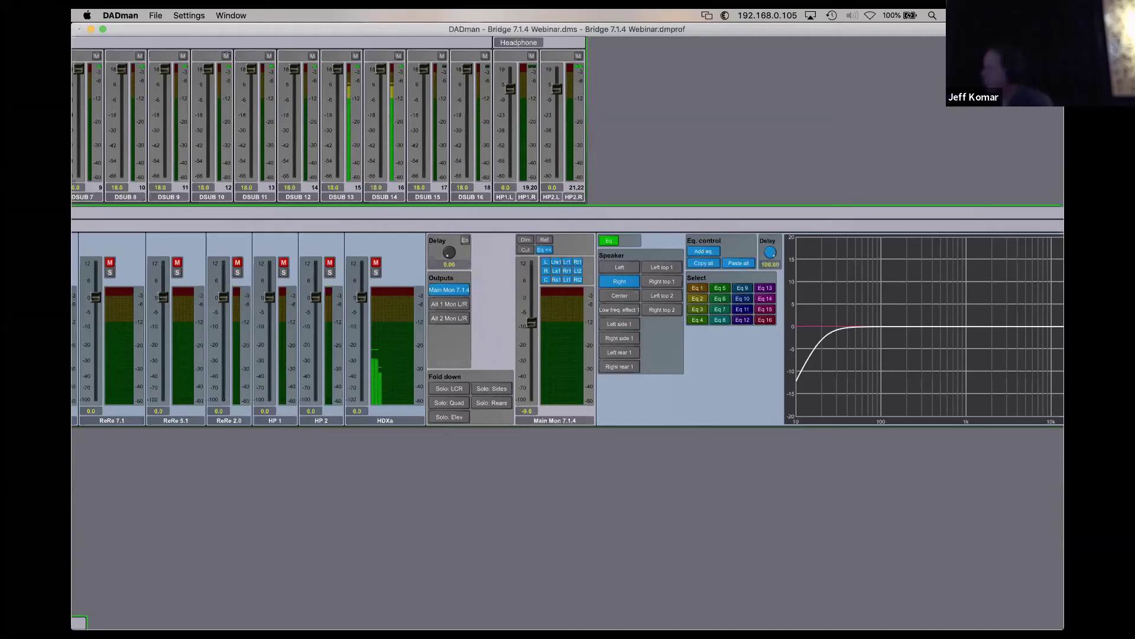
click(623, 300)
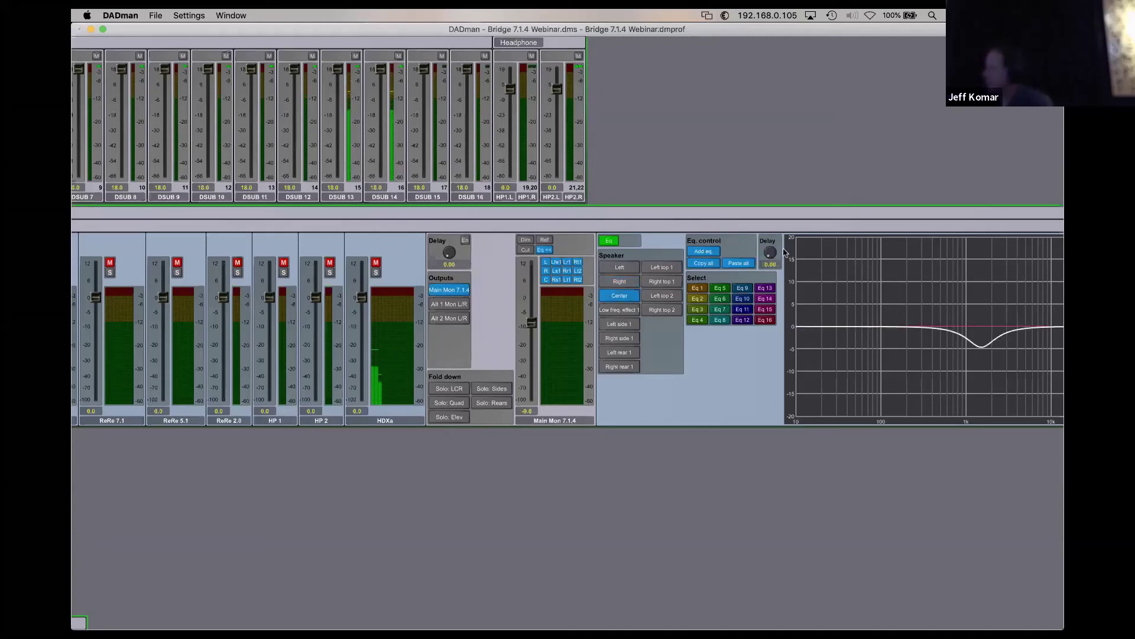
click(619, 282)
click(770, 252)
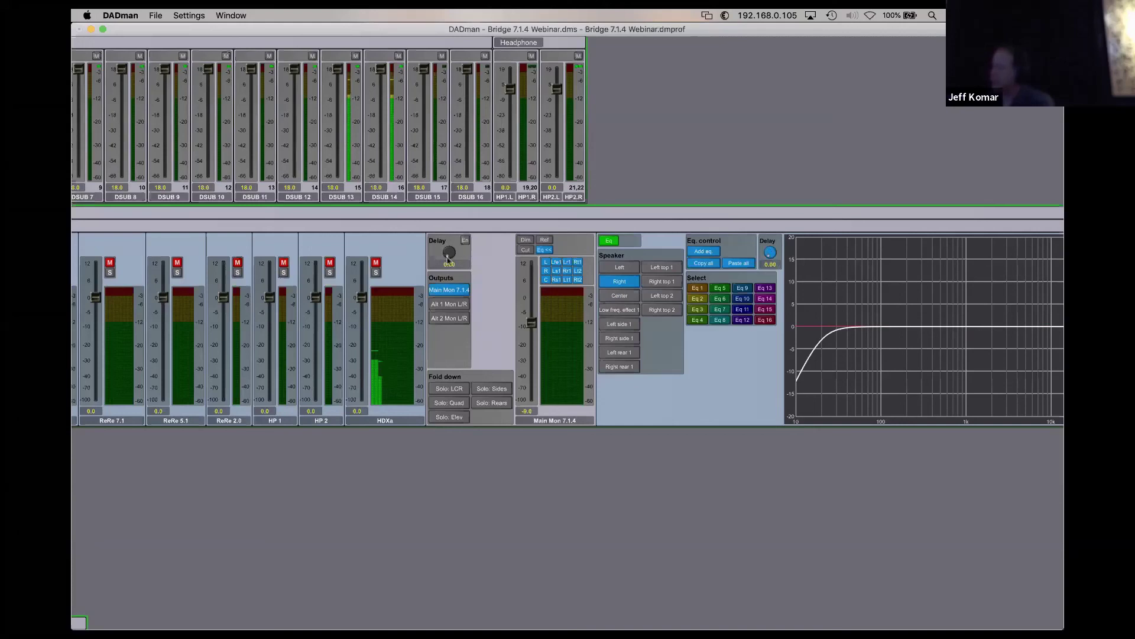
Try a 200 ms overall delay on the control room outputs and reset it to 0.
mouse_move(448, 254)
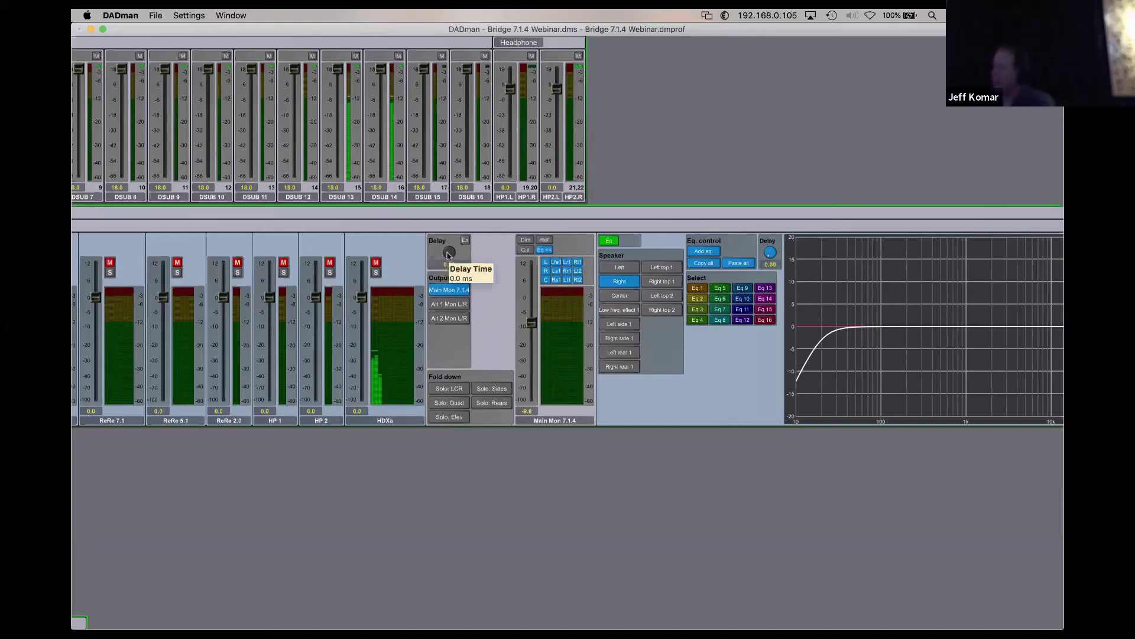
drag(447, 255, 450, 36)
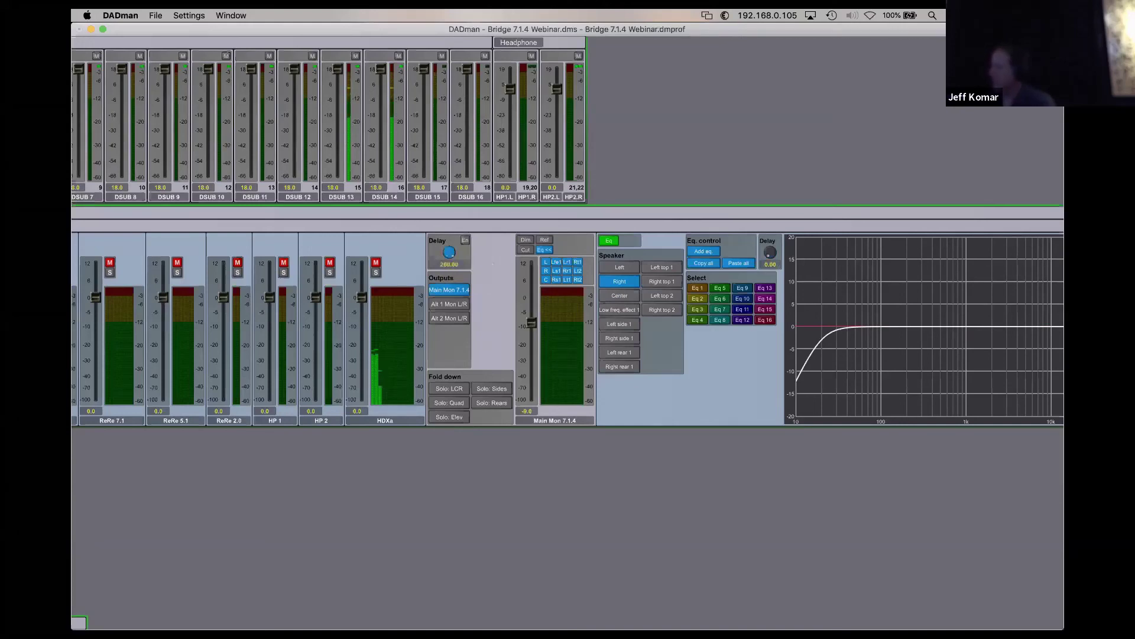
drag(451, 36, 589, 248)
drag(448, 253, 446, 119)
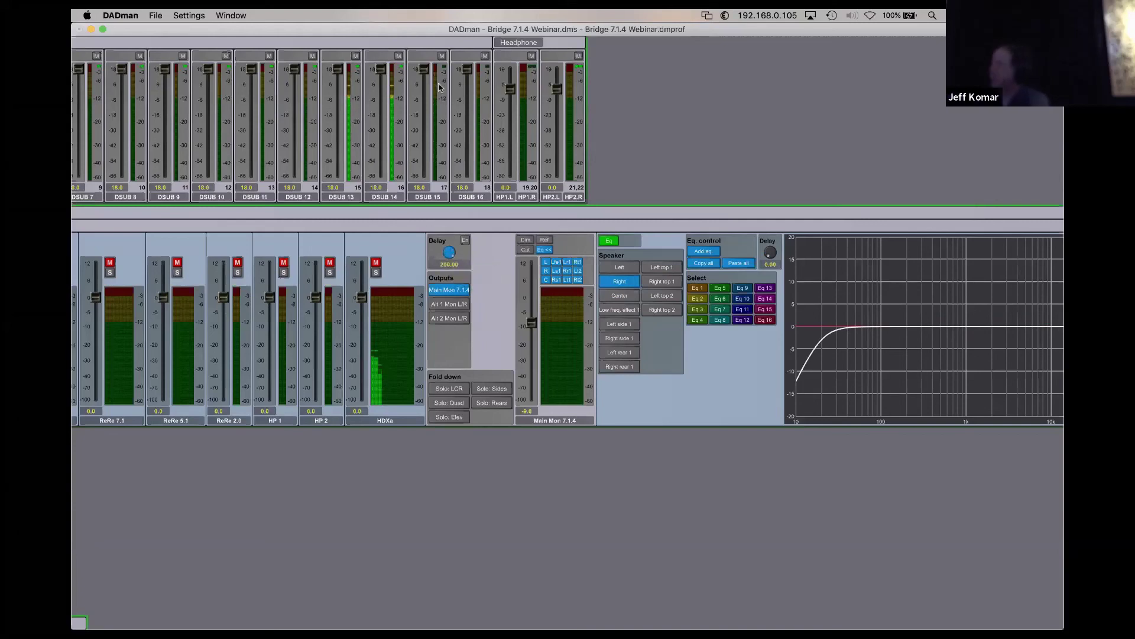
drag(450, 252, 479, 448)
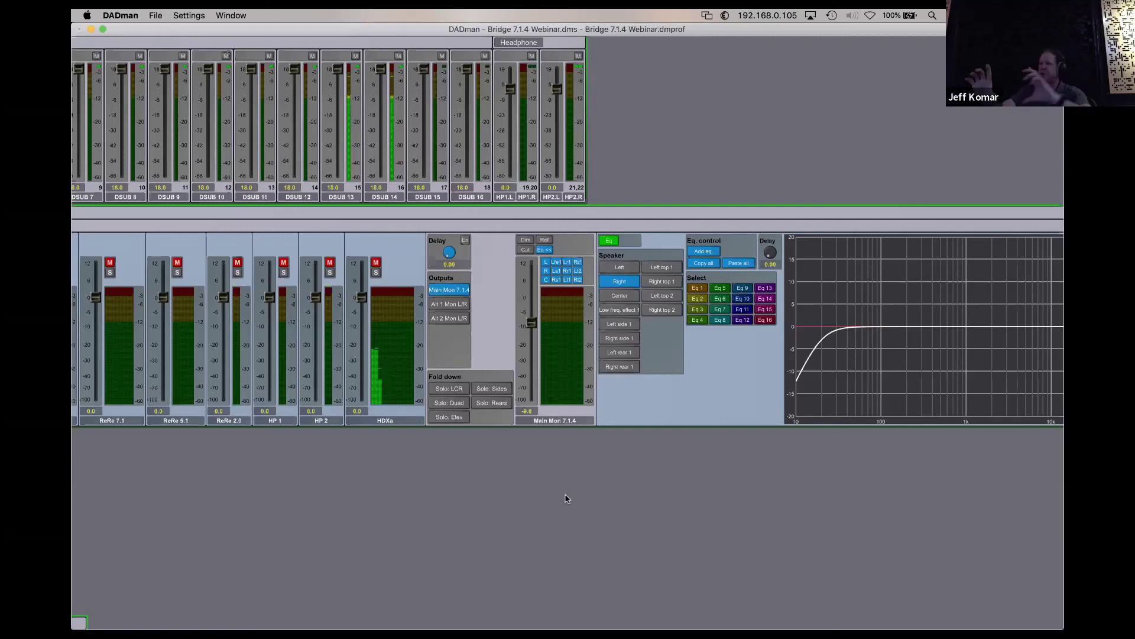
Switch to Dante Controller to look at its routing grid, and return to DADman.
key(super+Tab)
key(super+Tab)
key(super+Tab)
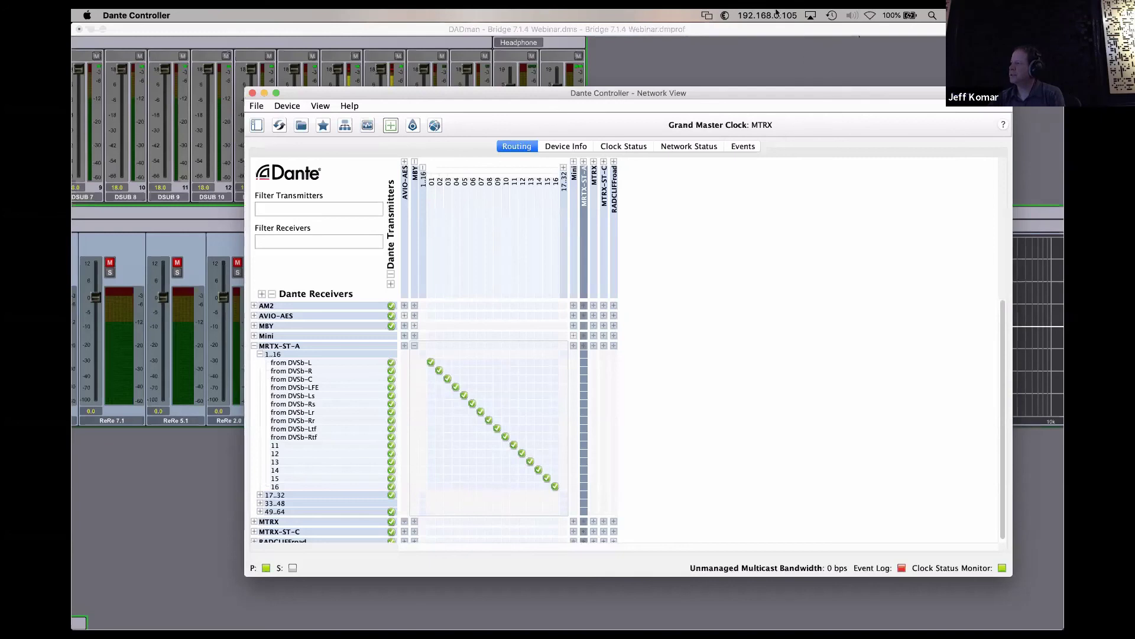
click(900, 68)
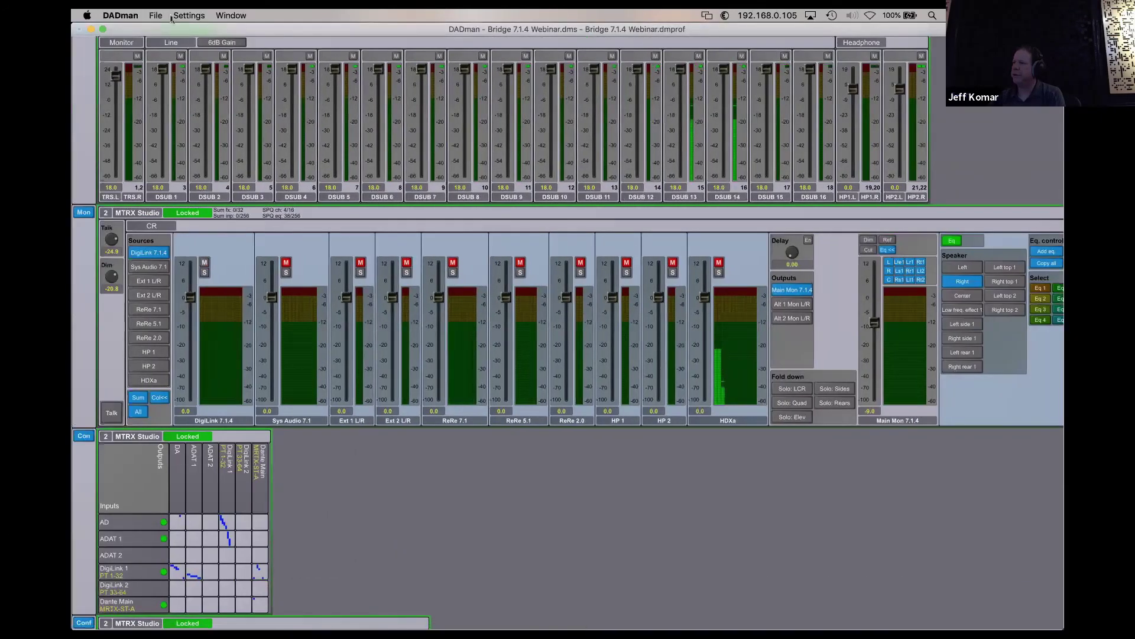
Examine the channel assignments of the CR sources DigiLink 7.1.4, ReRe 7.1, ReRe 5.1 and ReRe 2.0 in the monitor profile.
click(171, 17)
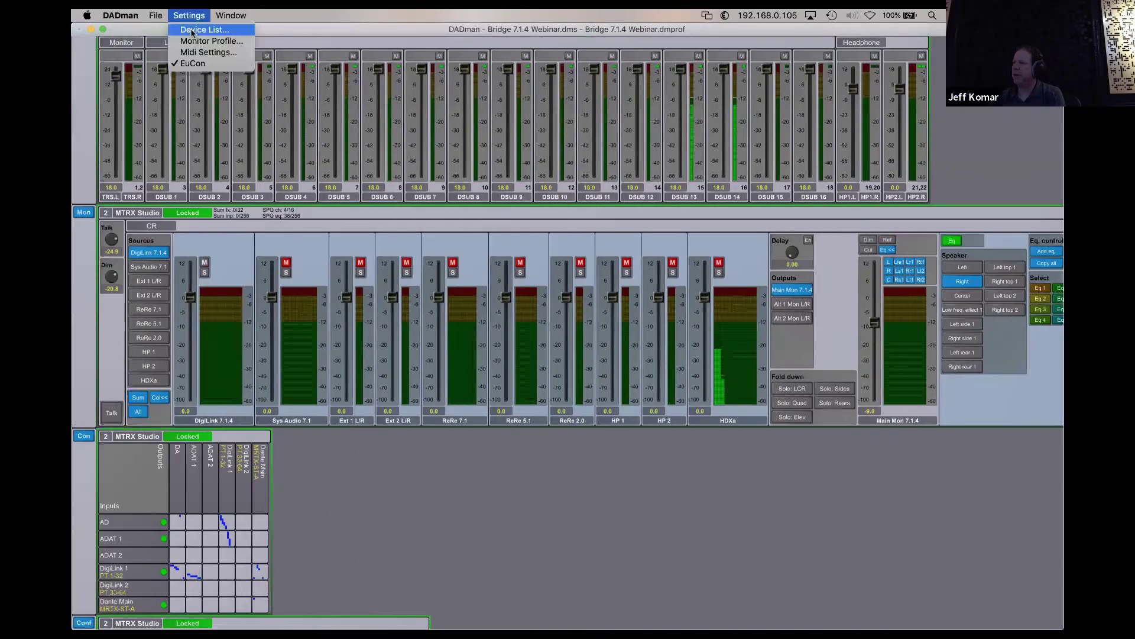
click(197, 39)
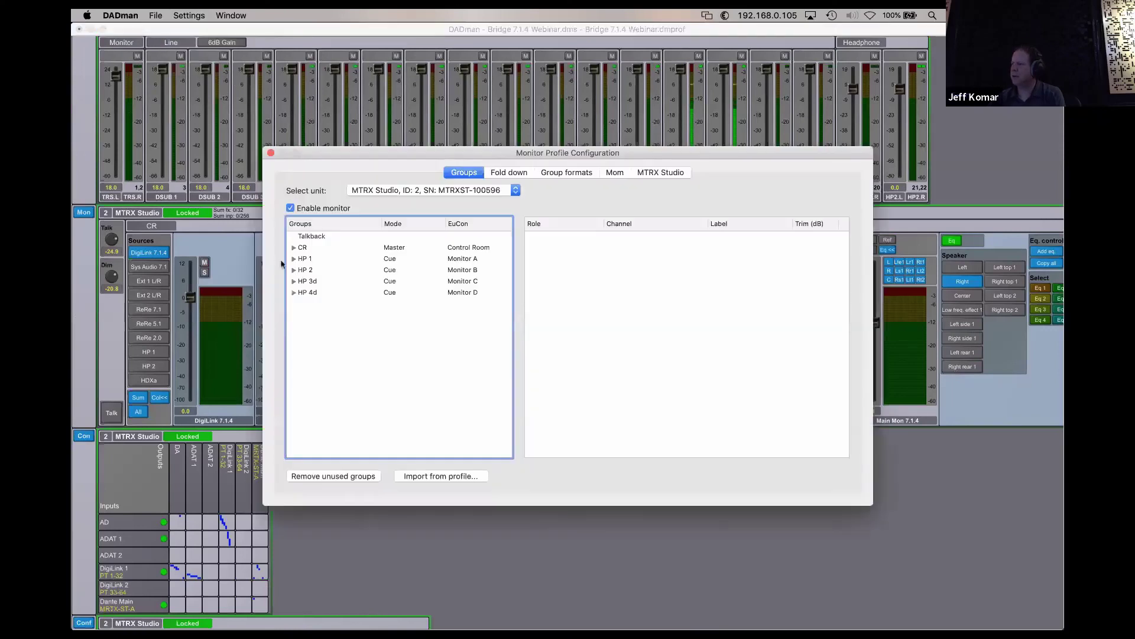
click(294, 247)
click(304, 259)
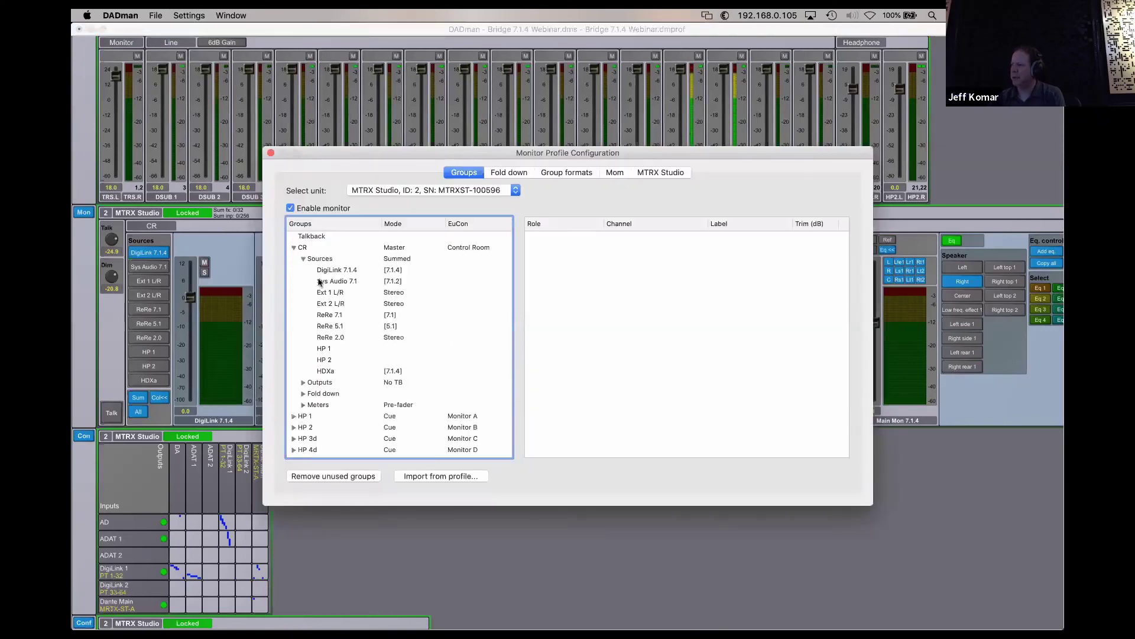
click(325, 271)
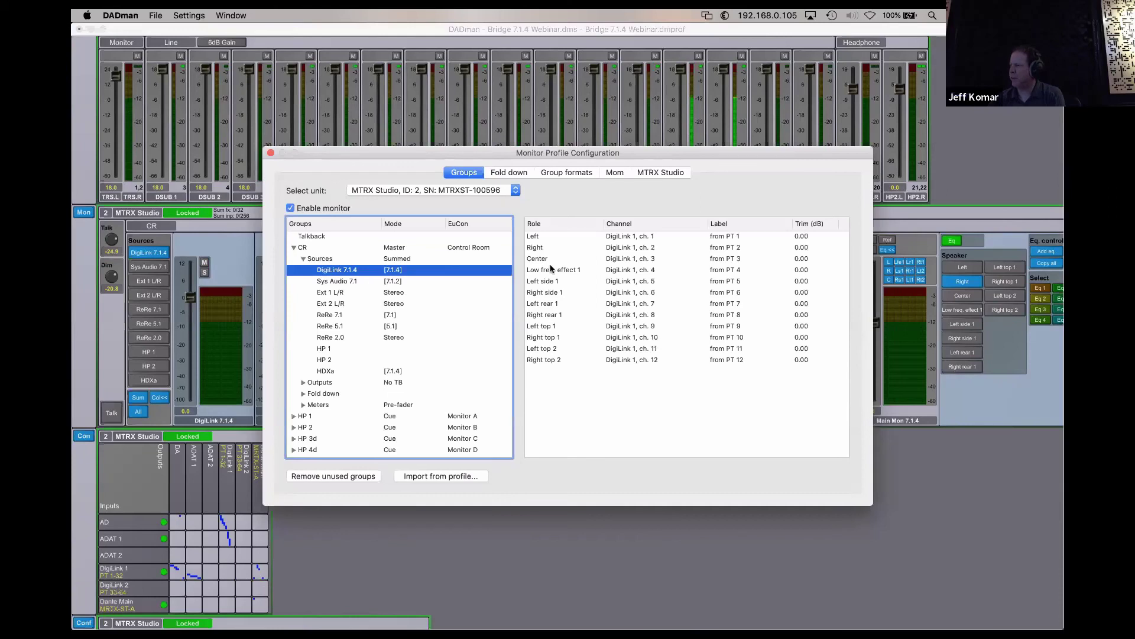
click(339, 316)
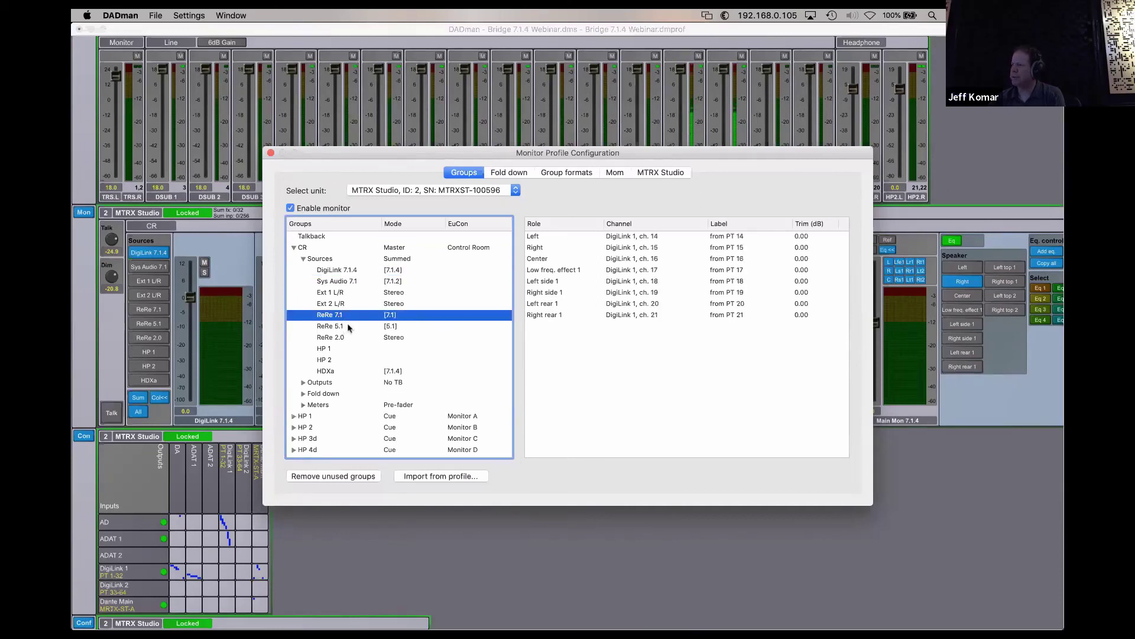
click(349, 326)
click(348, 338)
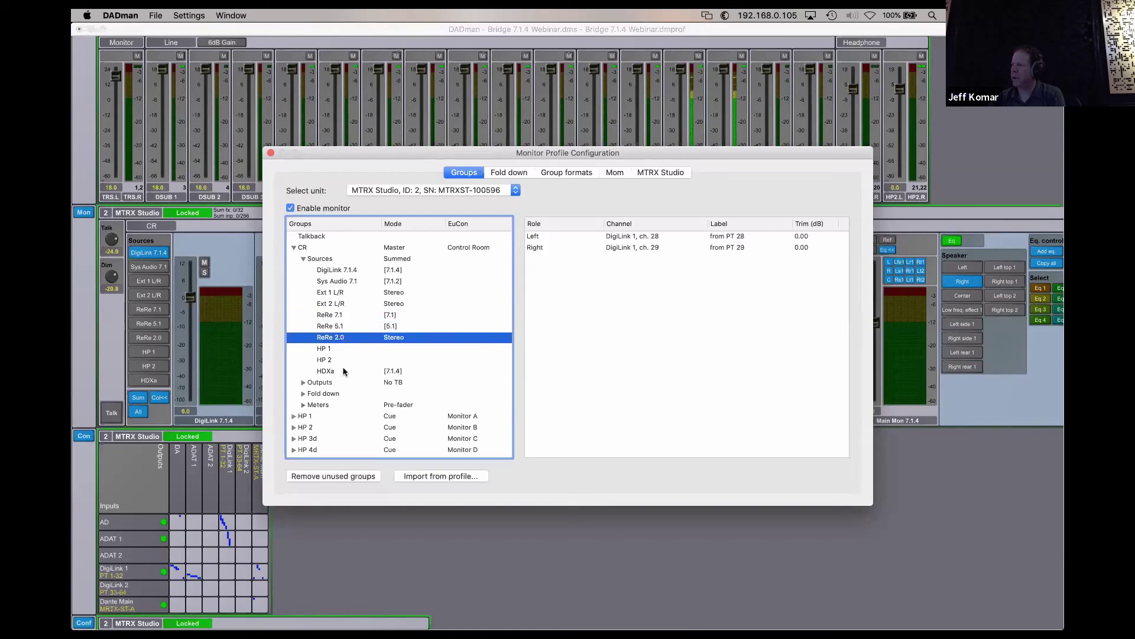
Expand the sources of the HP 1 group and examine the left channel assignment of RMU HP.
click(294, 416)
scroll(293, 417, down, 1)
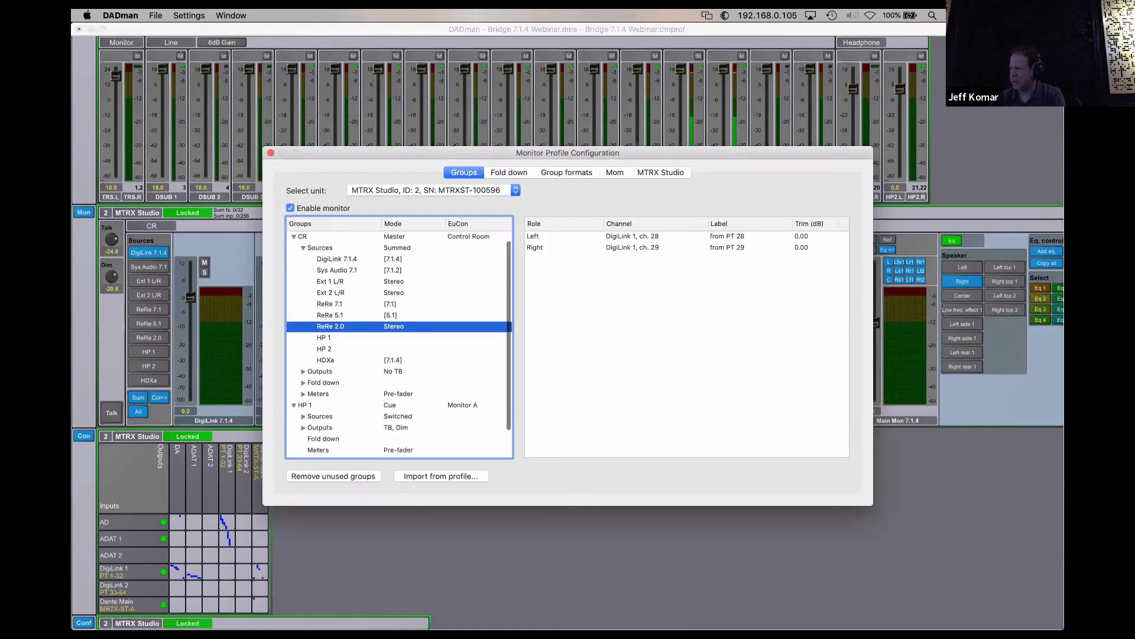
click(303, 417)
scroll(317, 410, down, 1)
scroll(349, 423, down, 2)
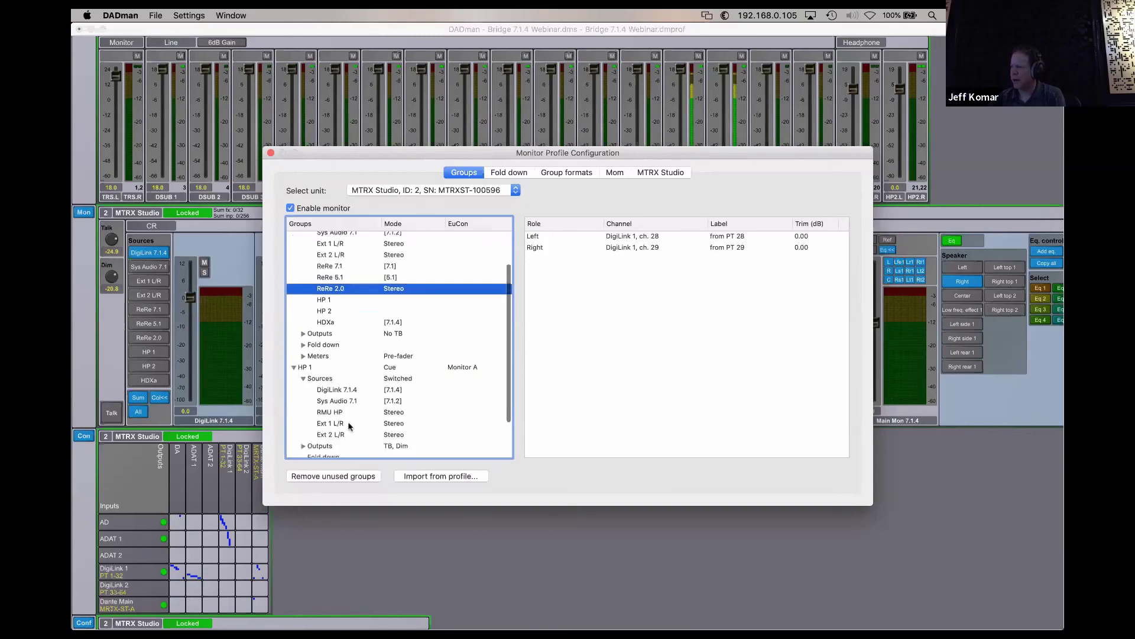
click(340, 413)
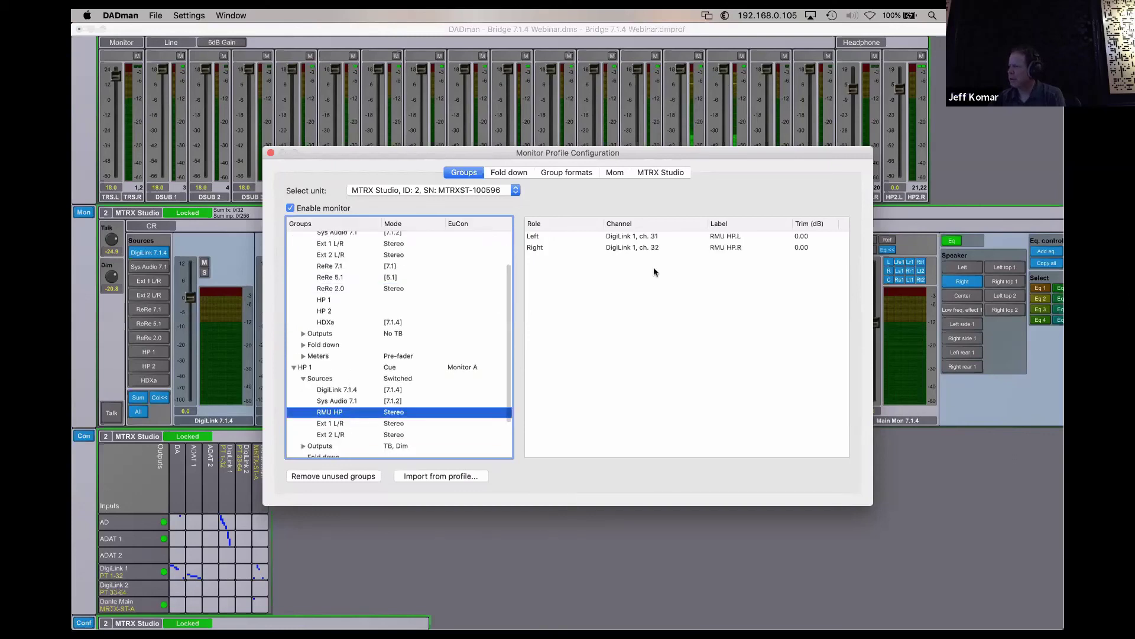
click(660, 235)
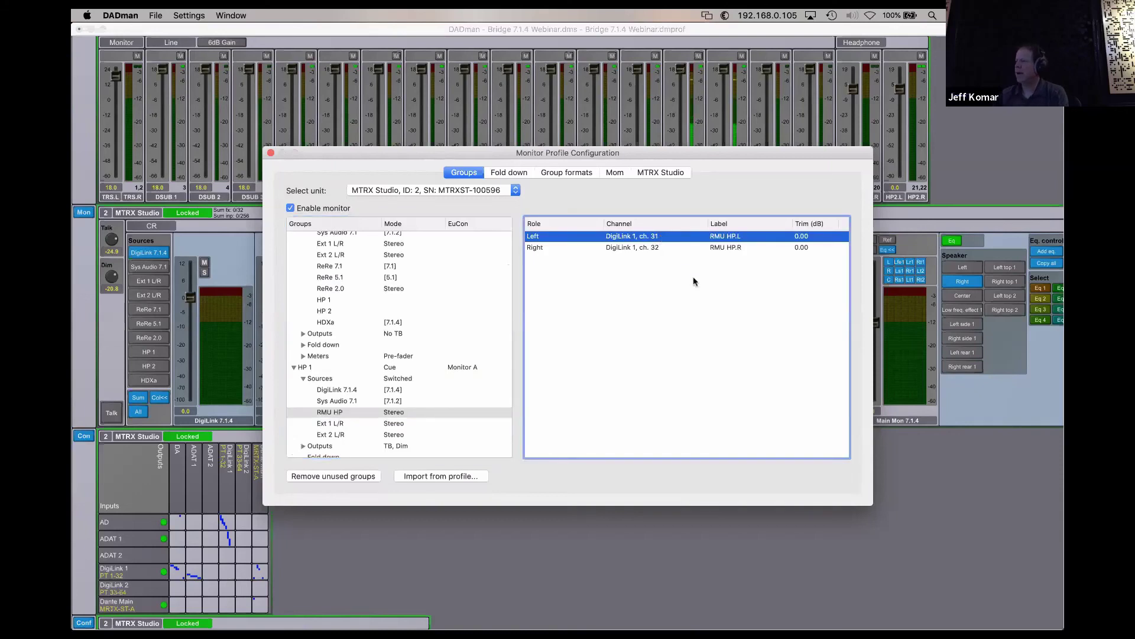